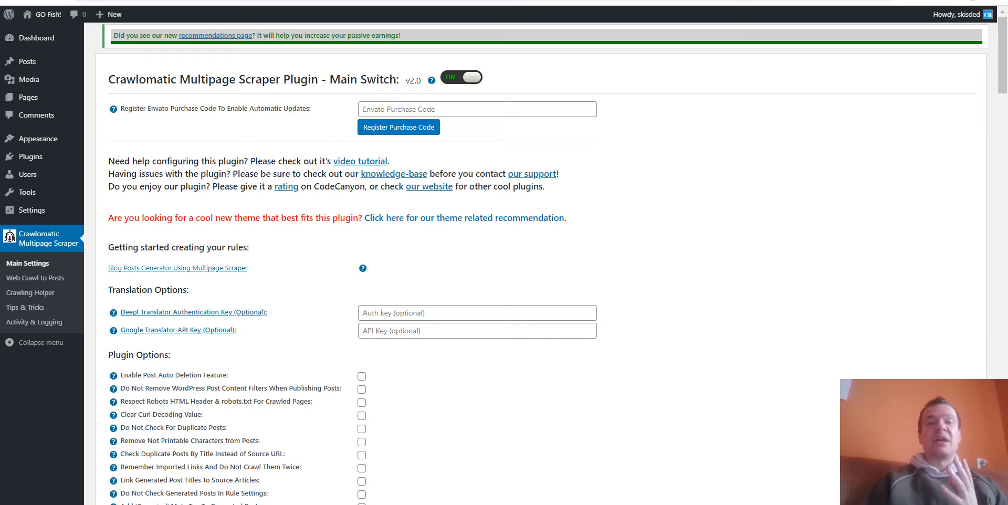
- Review the Crawlomatic plugin's CodeCanyon item page, including its v2 Live Scraper update banner and features
{"action": "left_click", "coordinate": [517, 1]}
{"action": "scroll", "coordinate": [66, 185], "scroll_direction": "up", "scroll_amount": 15}
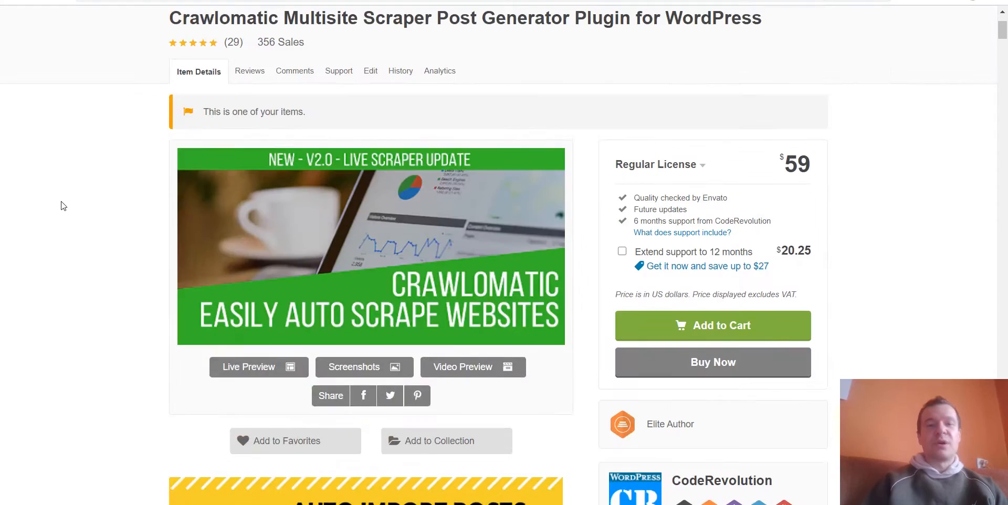
{"action": "scroll", "coordinate": [61, 202], "scroll_direction": "down", "scroll_amount": 10}
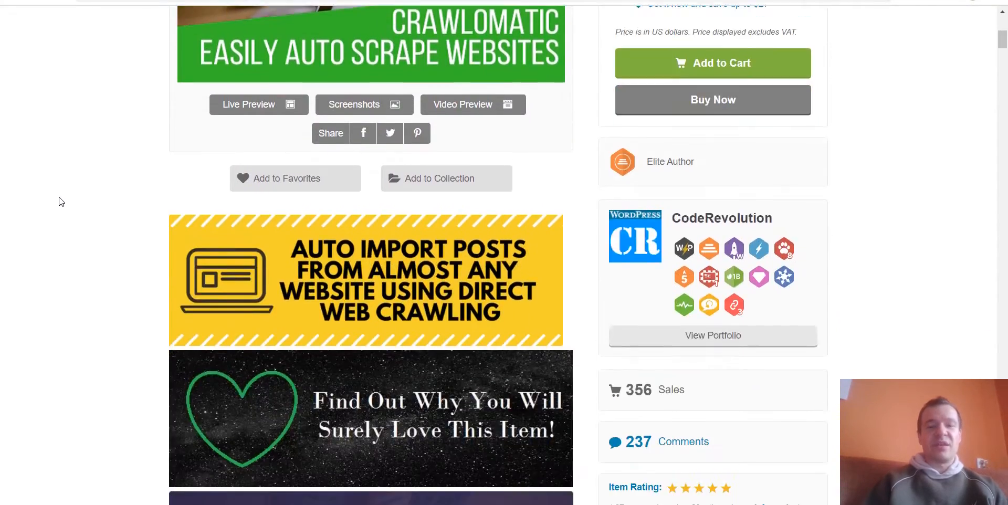
{"action": "scroll", "coordinate": [61, 201], "scroll_direction": "down", "scroll_amount": 7}
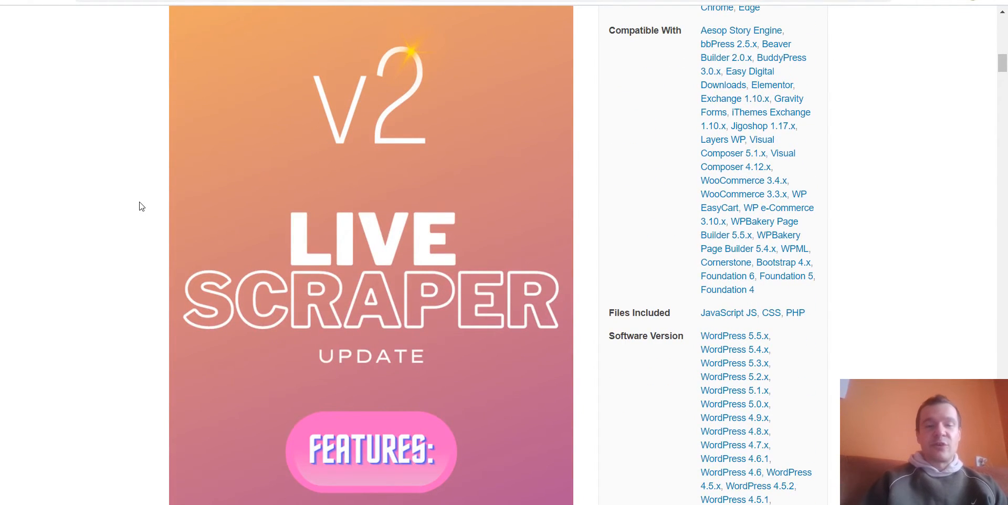
{"action": "scroll", "coordinate": [138, 204], "scroll_direction": "down", "scroll_amount": 8}
{"action": "scroll", "coordinate": [137, 203], "scroll_direction": "up", "scroll_amount": 6}
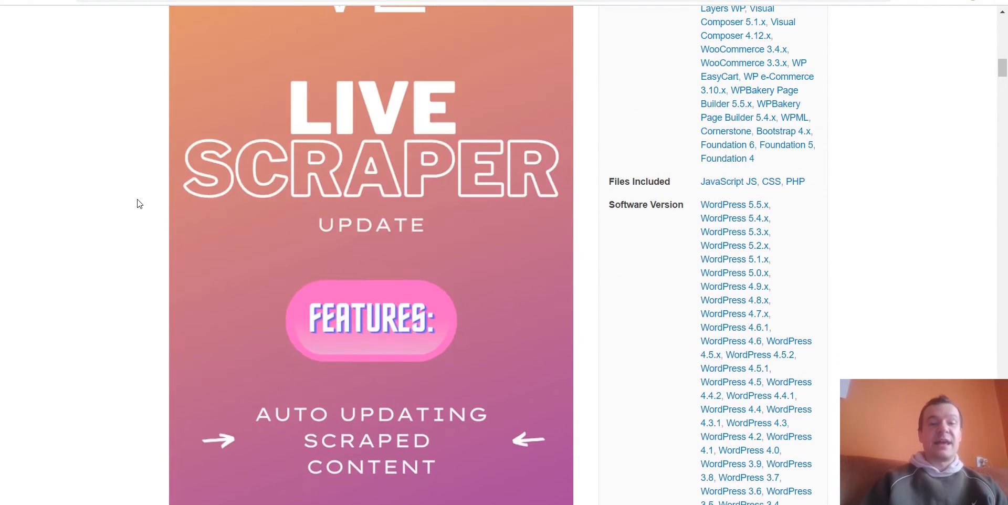
{"action": "scroll", "coordinate": [139, 204], "scroll_direction": "up", "scroll_amount": 1}
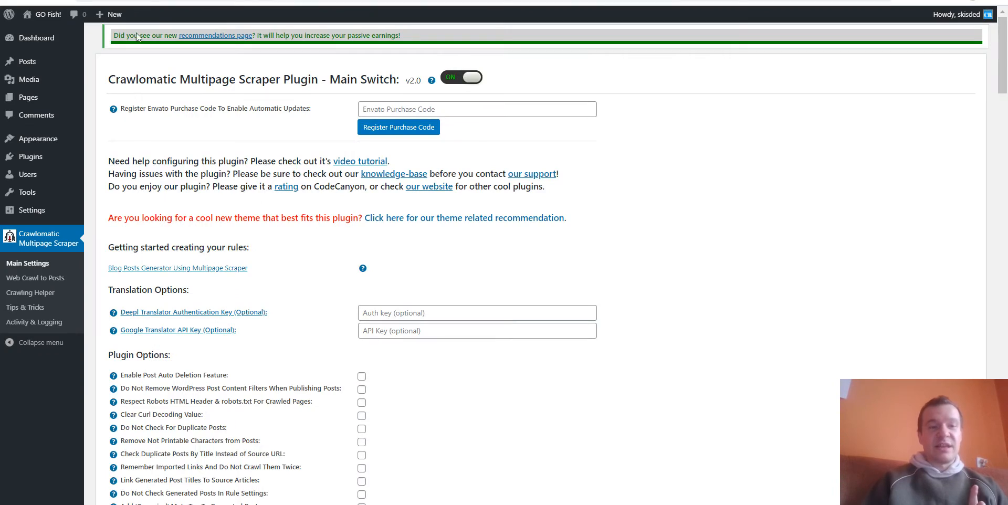
- Find the available shortcodes at the end of the Crawlomatic main settings and highlight [crawlomatic-scraper]
{"action": "scroll", "coordinate": [157, 236], "scroll_direction": "down", "scroll_amount": 20}
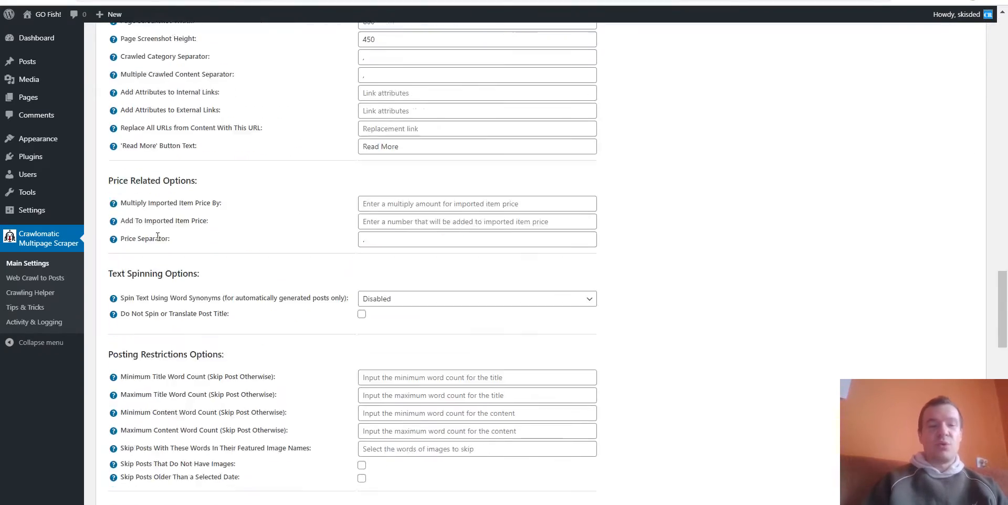
{"action": "scroll", "coordinate": [158, 236], "scroll_direction": "down", "scroll_amount": 15}
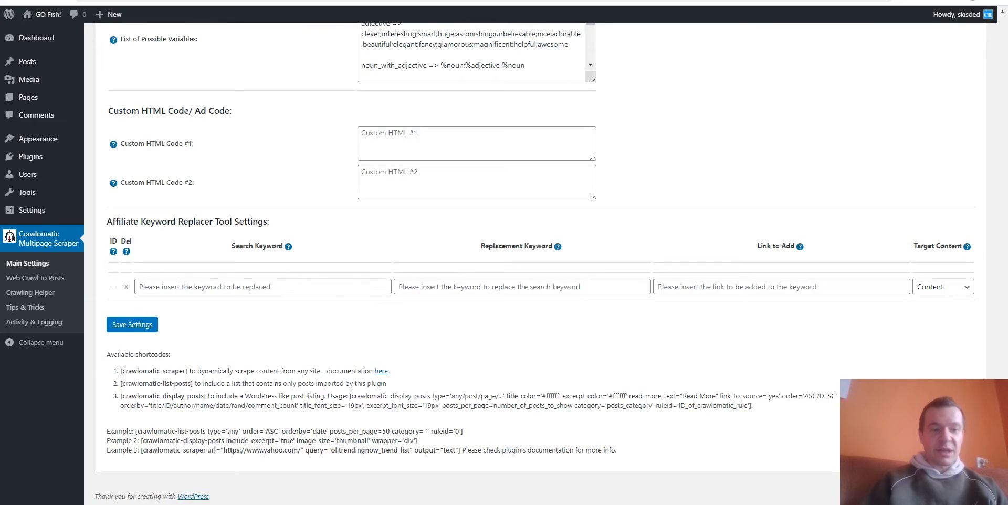
{"action": "left_click_drag", "start_coordinate": [121, 370], "coordinate": [188, 370]}
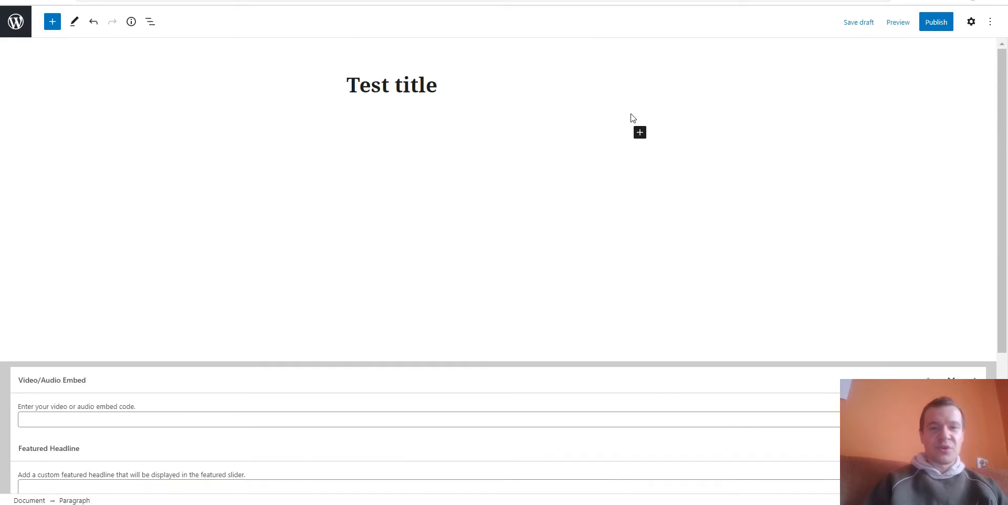
- Insert a Crawlomatic Scraper block from the Embeds category below the "Test title" heading of the post
{"action": "left_click", "coordinate": [640, 132]}
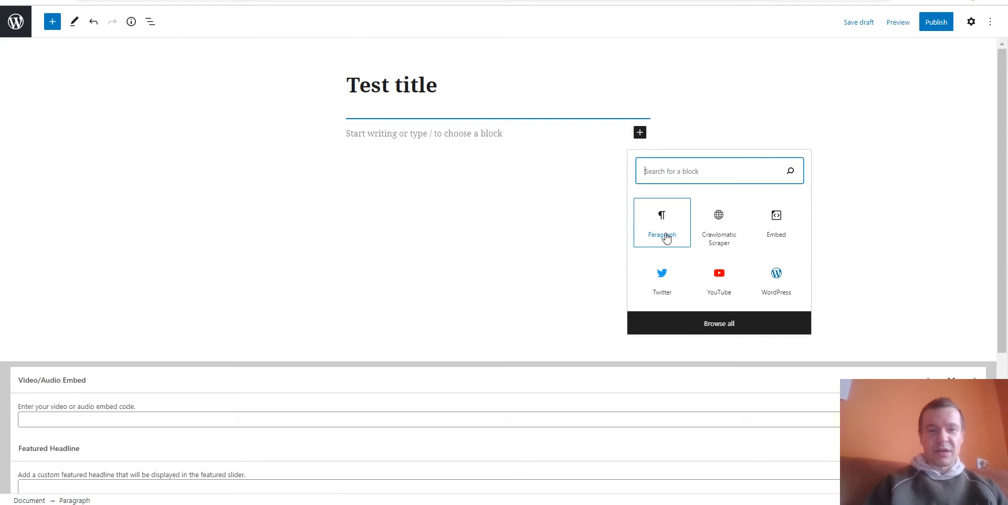
{"action": "left_click", "coordinate": [705, 324]}
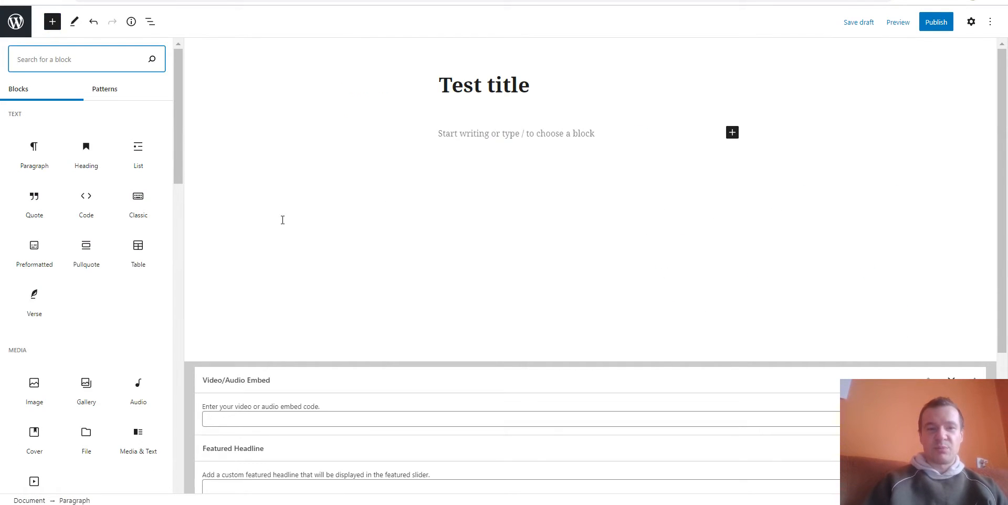
{"action": "scroll", "coordinate": [50, 226], "scroll_direction": "down", "scroll_amount": 15}
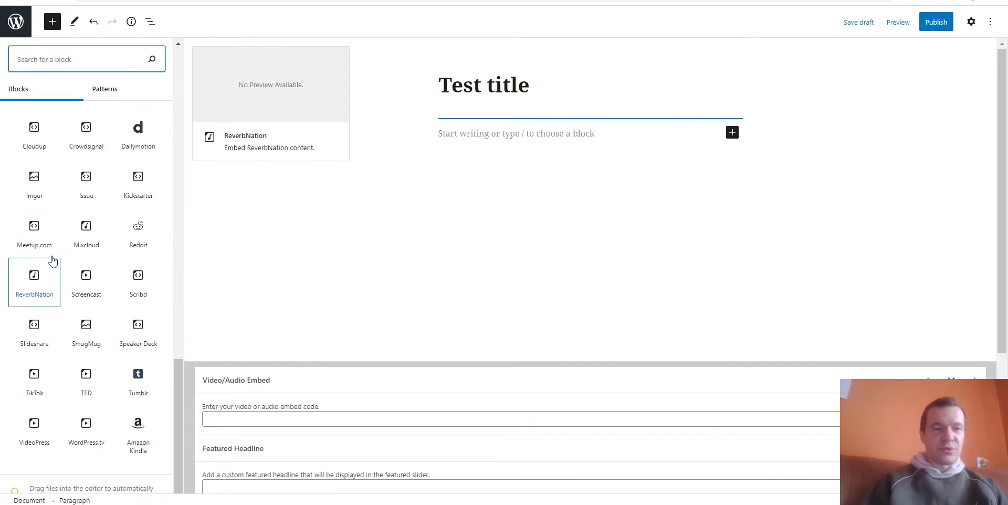
{"action": "scroll", "coordinate": [50, 259], "scroll_direction": "up", "scroll_amount": 6}
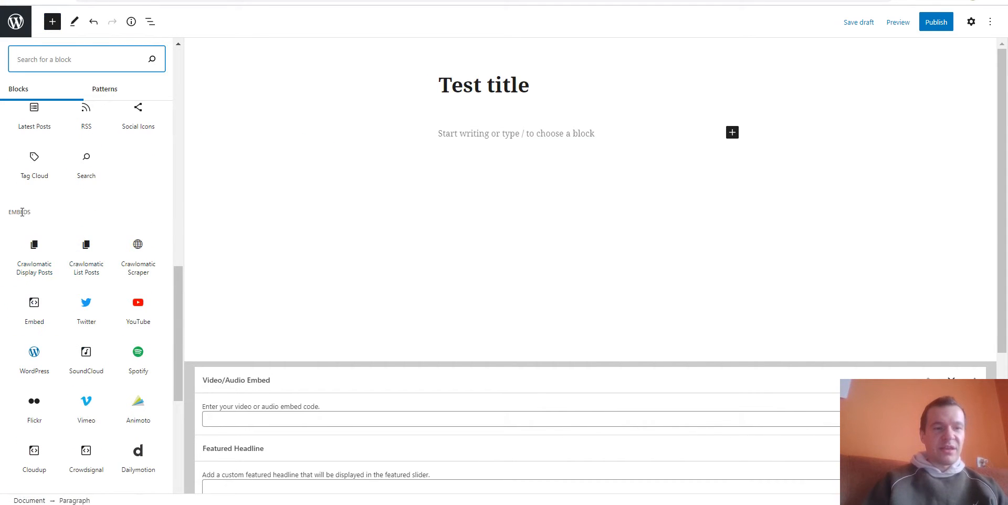
{"action": "left_click", "coordinate": [136, 258]}
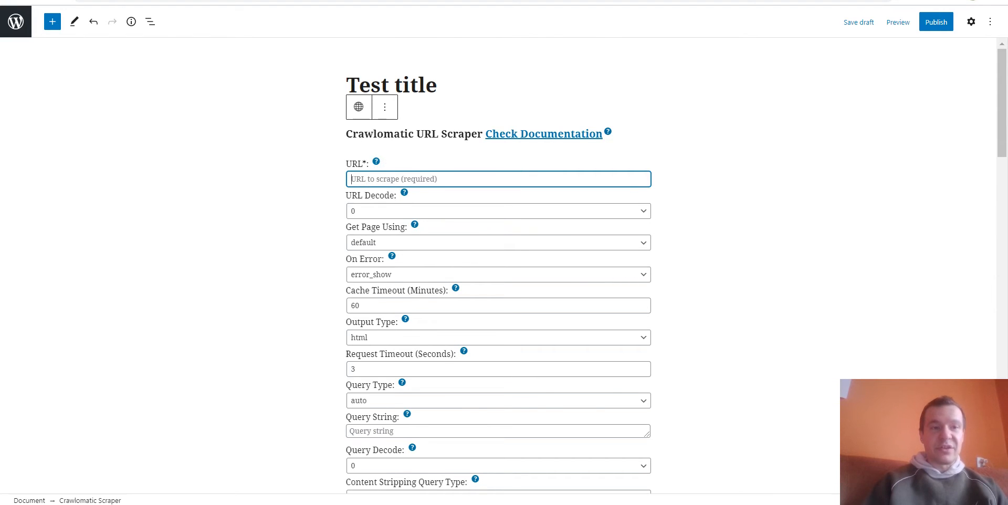
- Compare the crawlomatic-scraper shortcode in the plugin settings with the new block, and review the block's options from URL to Enable Debug Mode
{"action": "left_click", "coordinate": [226, 1]}
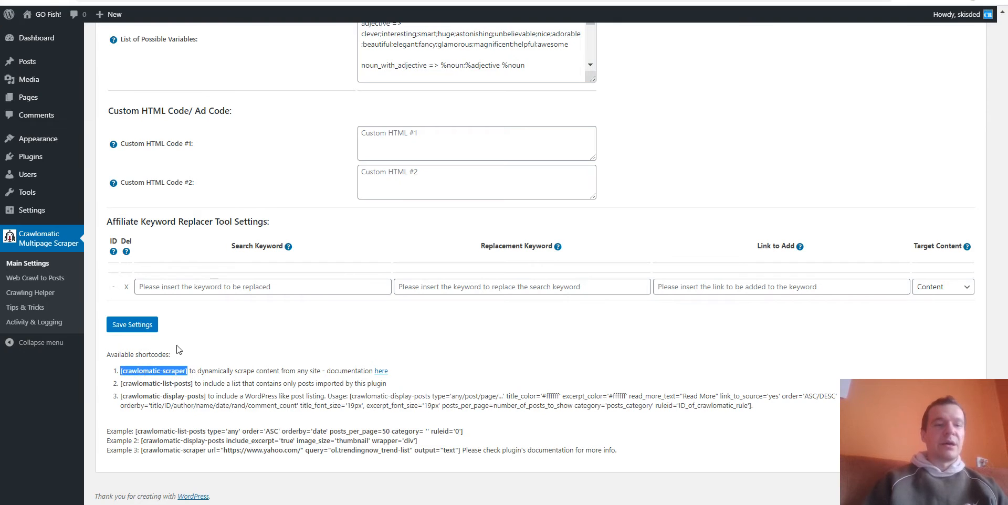
{"action": "left_click", "coordinate": [210, 0]}
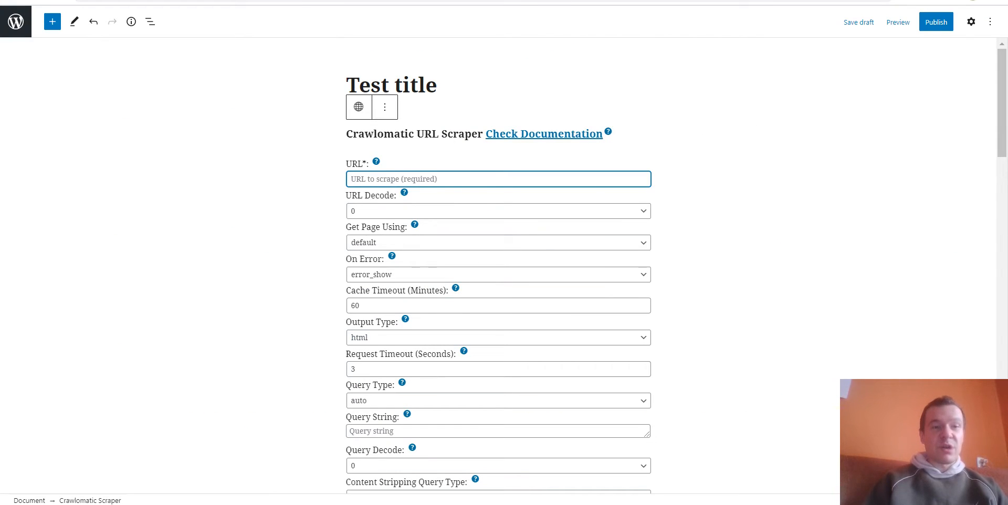
{"action": "left_click", "coordinate": [89, 0]}
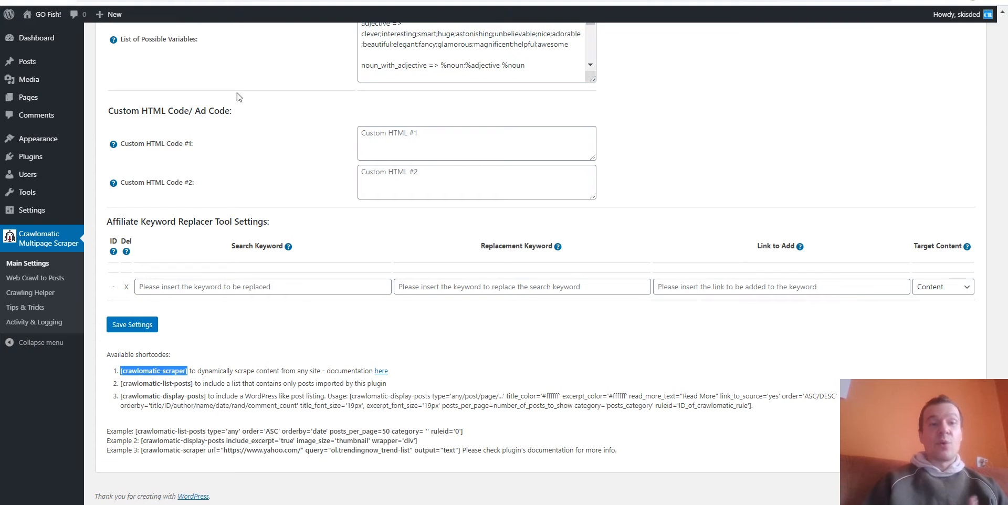
{"action": "left_click", "coordinate": [210, 1]}
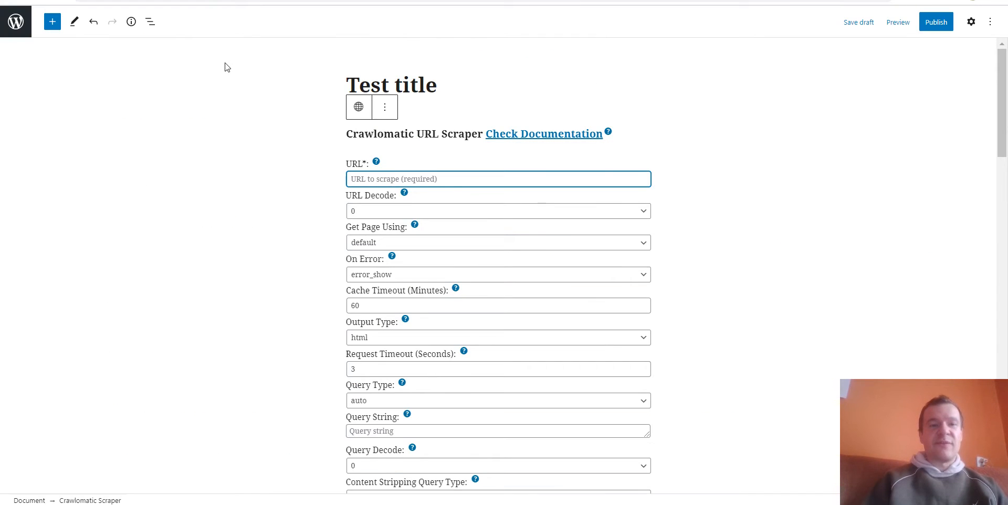
{"action": "scroll", "coordinate": [548, 192], "scroll_direction": "down", "scroll_amount": 10}
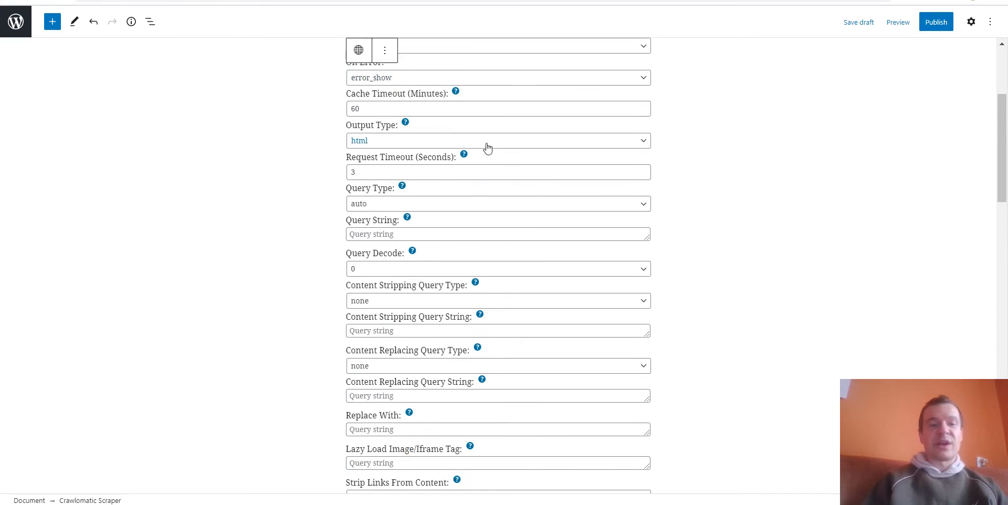
{"action": "scroll", "coordinate": [459, 112], "scroll_direction": "down", "scroll_amount": 8}
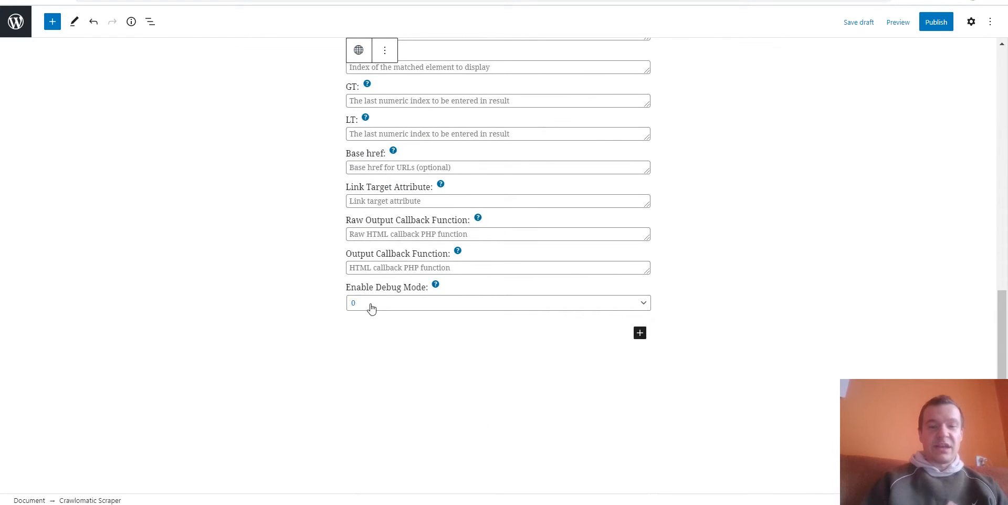
{"action": "scroll", "coordinate": [370, 307], "scroll_direction": "up", "scroll_amount": 14}
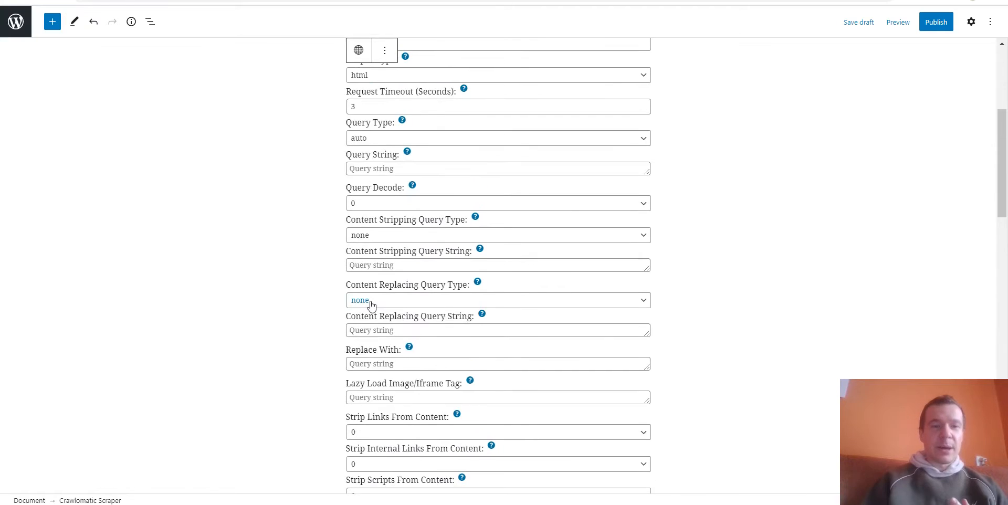
{"action": "scroll", "coordinate": [371, 304], "scroll_direction": "up", "scroll_amount": 5}
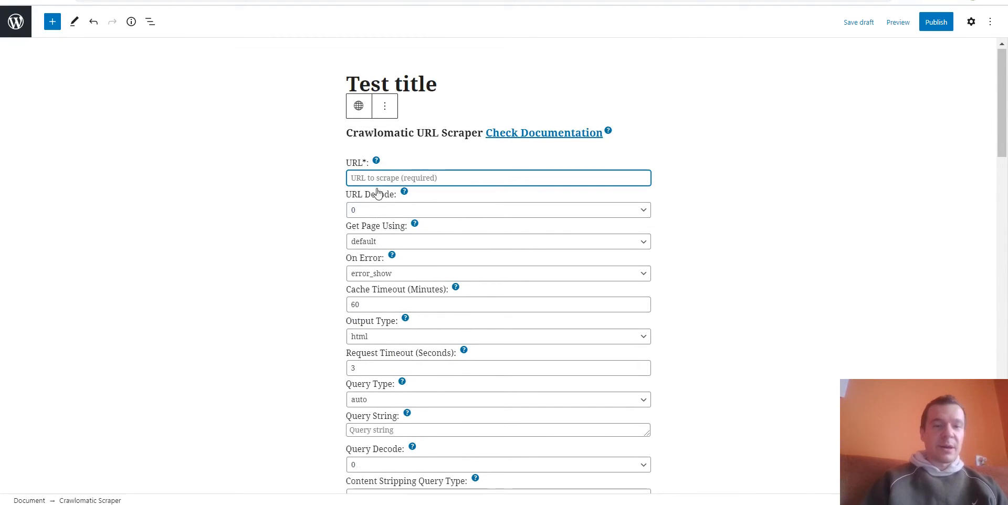
{"action": "scroll", "coordinate": [377, 194], "scroll_direction": "down", "scroll_amount": 10}
{"action": "scroll", "coordinate": [377, 194], "scroll_direction": "down", "scroll_amount": 7}
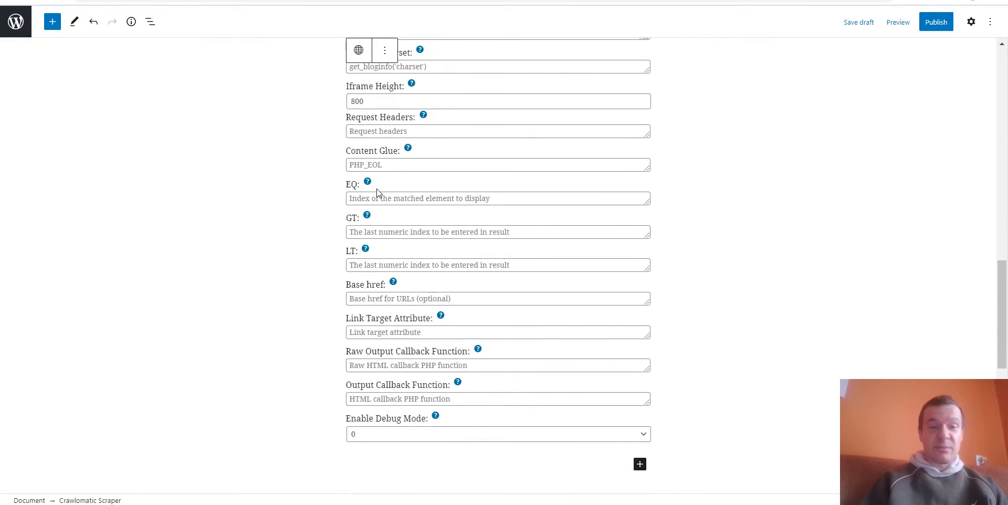
{"action": "scroll", "coordinate": [377, 193], "scroll_direction": "up", "scroll_amount": 17}
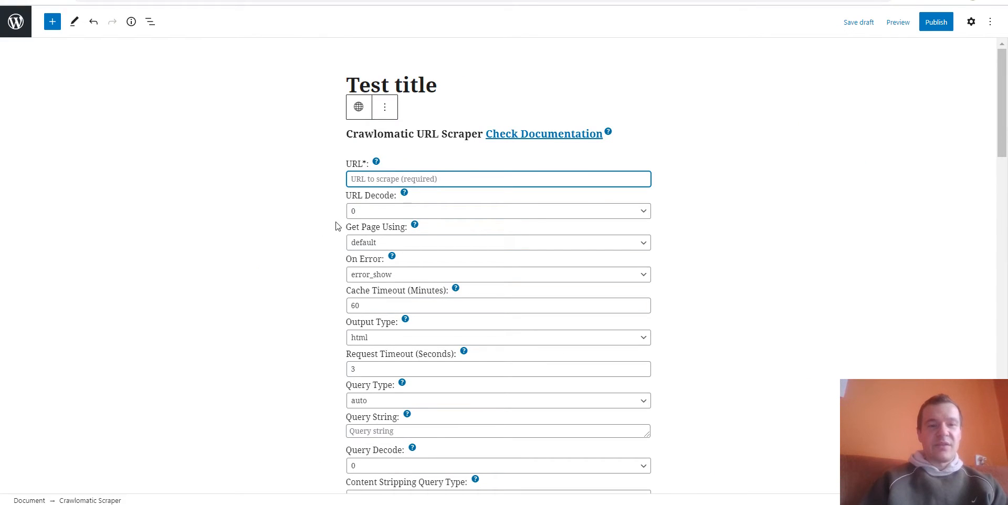
{"action": "key", "text": "ctrl+v"}
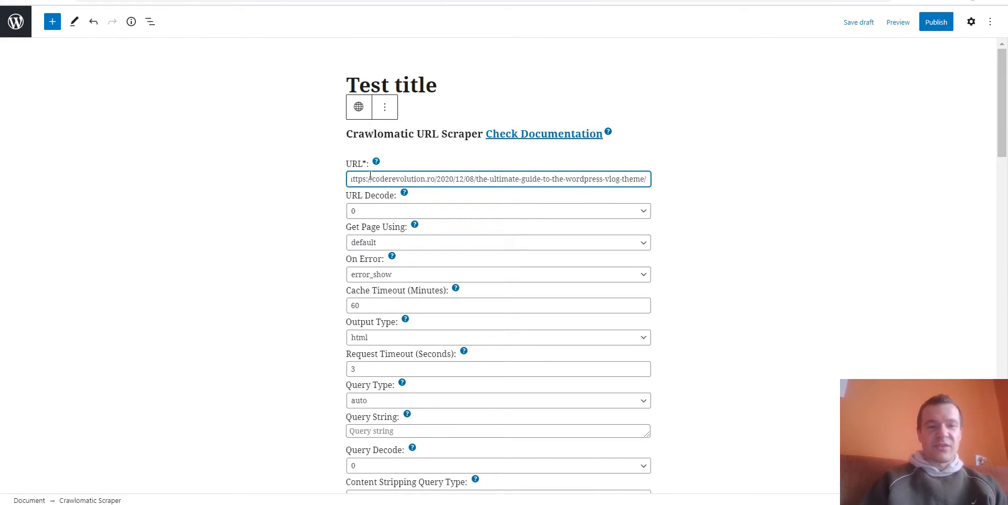
{"action": "left_click", "coordinate": [323, 176]}
{"action": "left_click", "coordinate": [392, 192]}
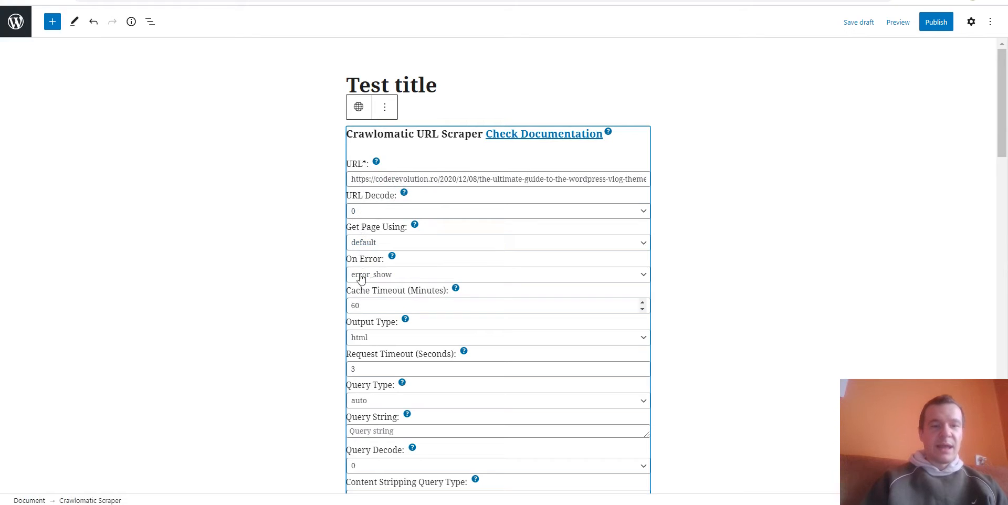
- Examine the choices for Output Type and Query Type in the scraper block, keeping html and auto
{"action": "scroll", "coordinate": [361, 243], "scroll_direction": "down", "scroll_amount": 1}
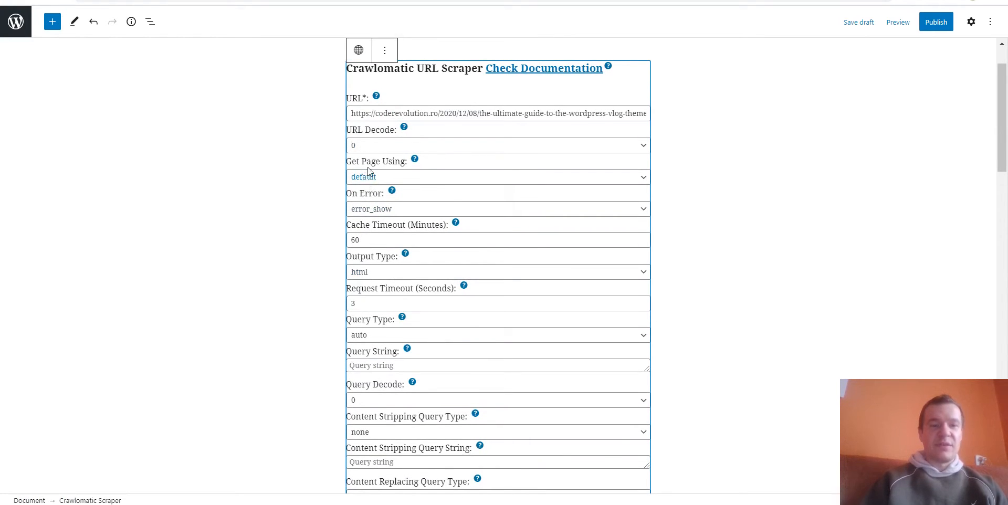
{"action": "left_click", "coordinate": [364, 275]}
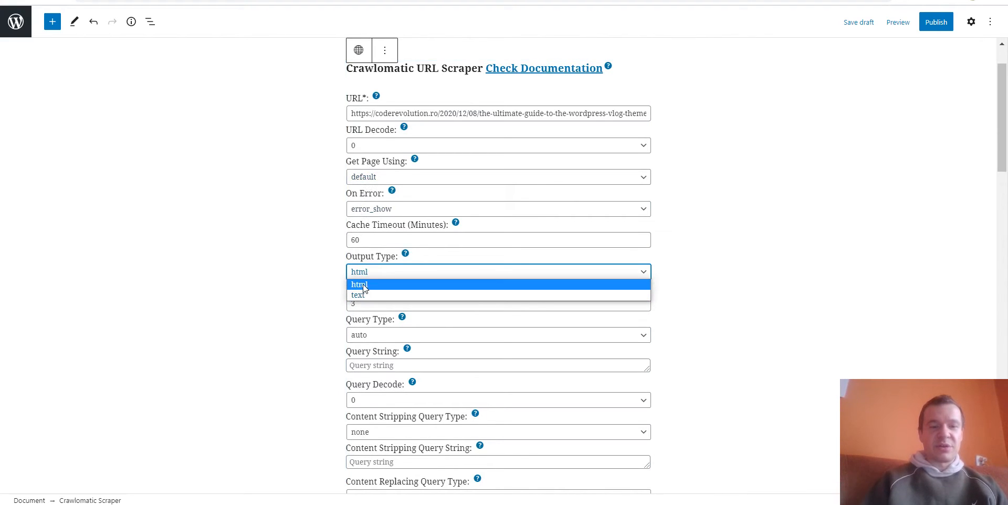
{"action": "left_click", "coordinate": [362, 274]}
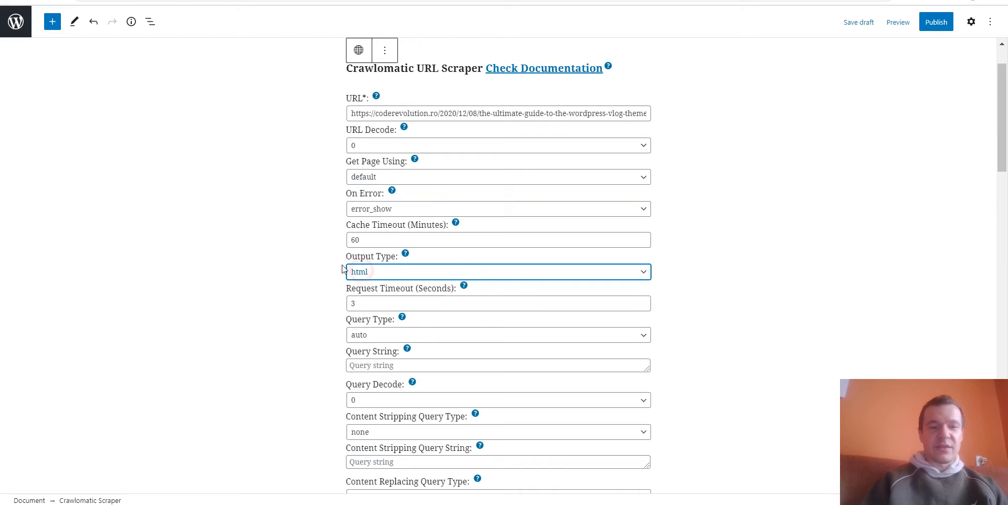
{"action": "scroll", "coordinate": [338, 253], "scroll_direction": "down", "scroll_amount": 2}
{"action": "left_click", "coordinate": [360, 207]}
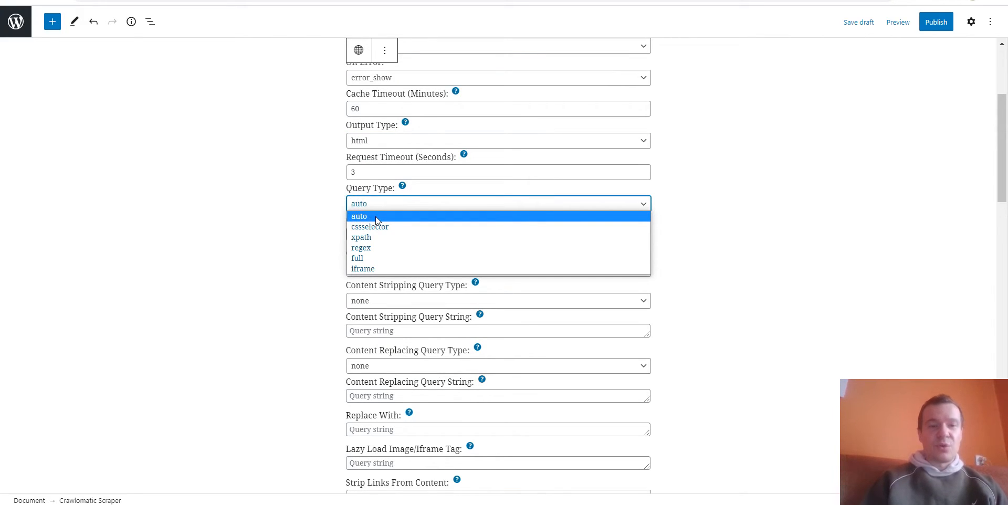
{"action": "left_click", "coordinate": [317, 225]}
{"action": "scroll", "coordinate": [318, 225], "scroll_direction": "up", "scroll_amount": 4}
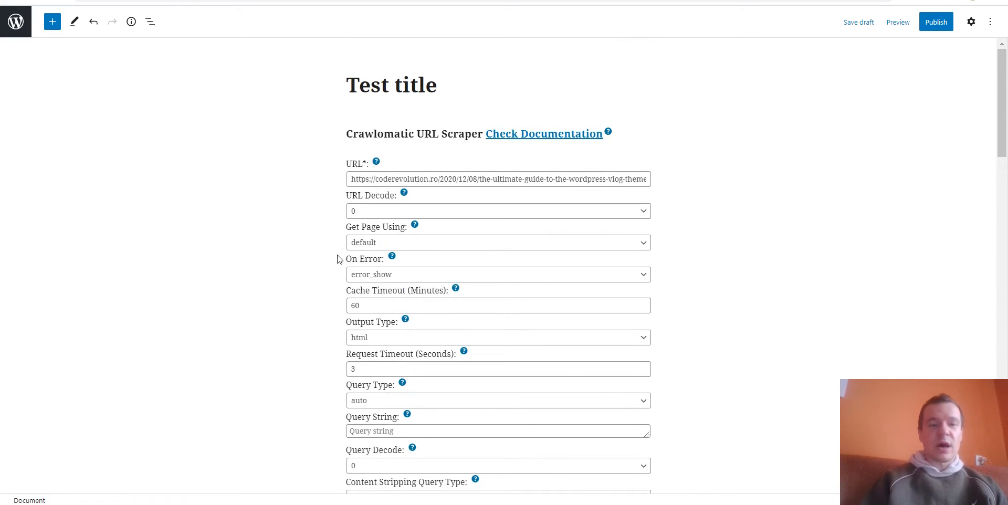
- Publish the "Test title" post immediately with public visibility
{"action": "scroll", "coordinate": [337, 260], "scroll_direction": "down", "scroll_amount": 3}
{"action": "scroll", "coordinate": [338, 261], "scroll_direction": "up", "scroll_amount": 3}
{"action": "left_click", "coordinate": [940, 23]}
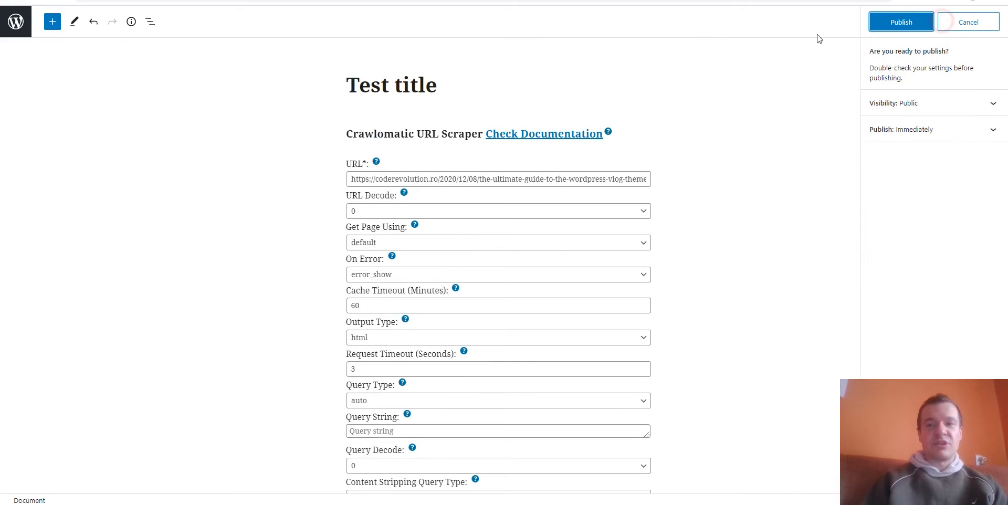
{"action": "left_click", "coordinate": [893, 21]}
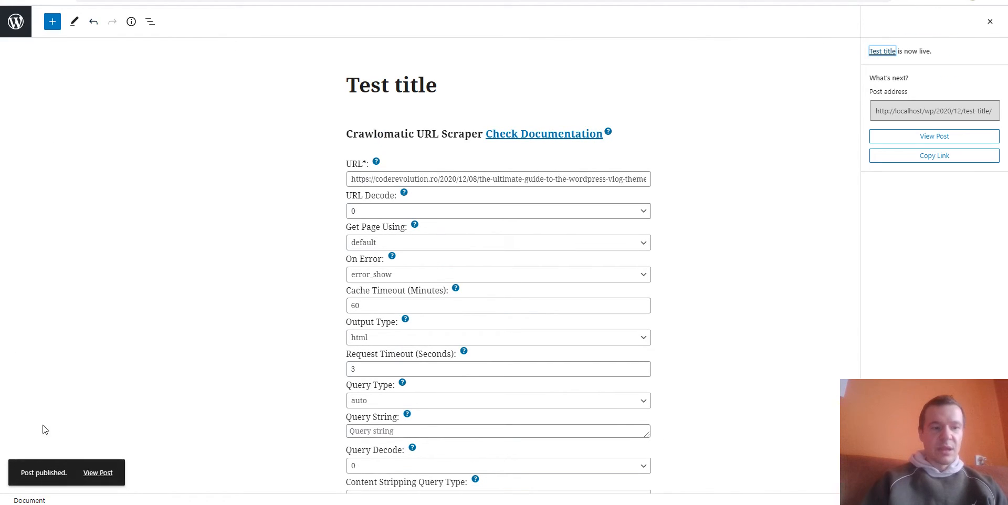
- Open the published post and examine the scraped article content on the live page
{"action": "left_click", "coordinate": [101, 474]}
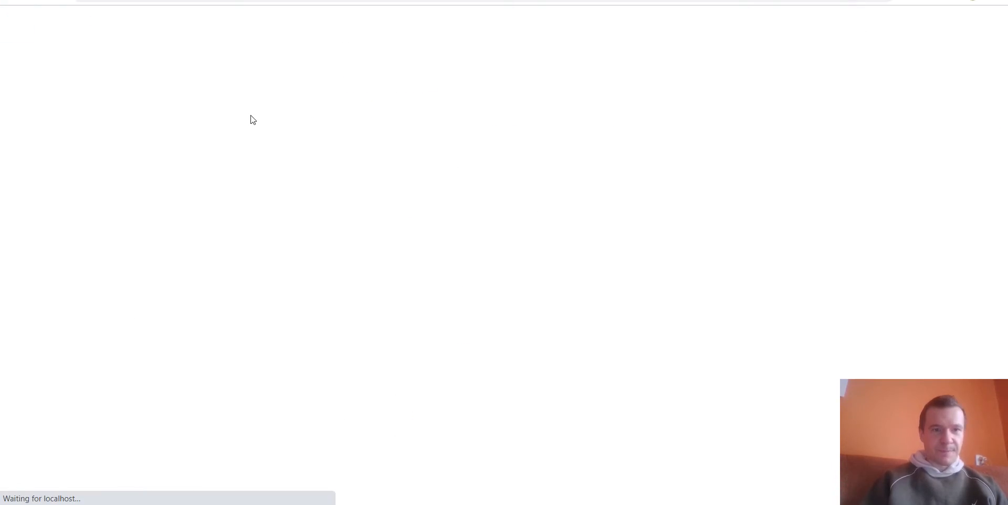
{"action": "scroll", "coordinate": [268, 179], "scroll_direction": "down", "scroll_amount": 5}
{"action": "scroll", "coordinate": [268, 180], "scroll_direction": "down", "scroll_amount": 20}
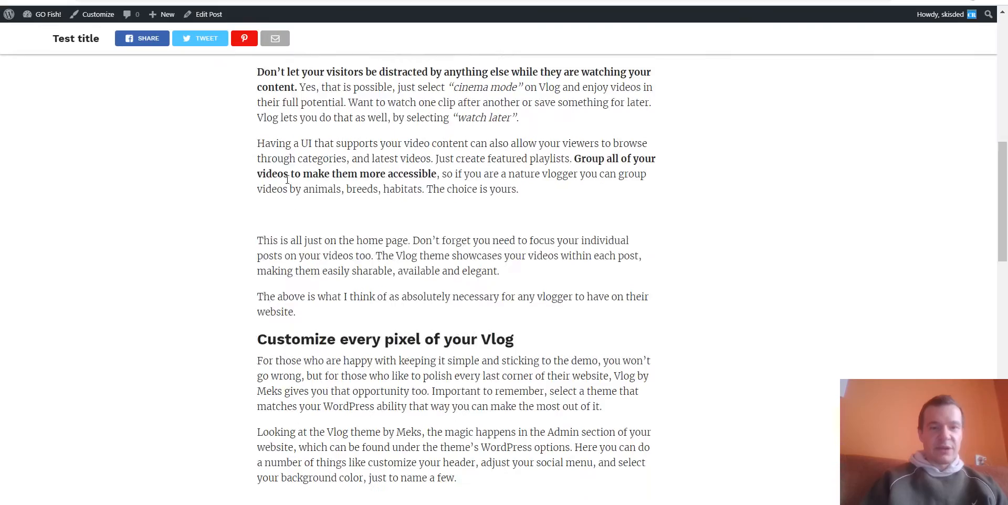
{"action": "scroll", "coordinate": [286, 180], "scroll_direction": "up", "scroll_amount": 20}
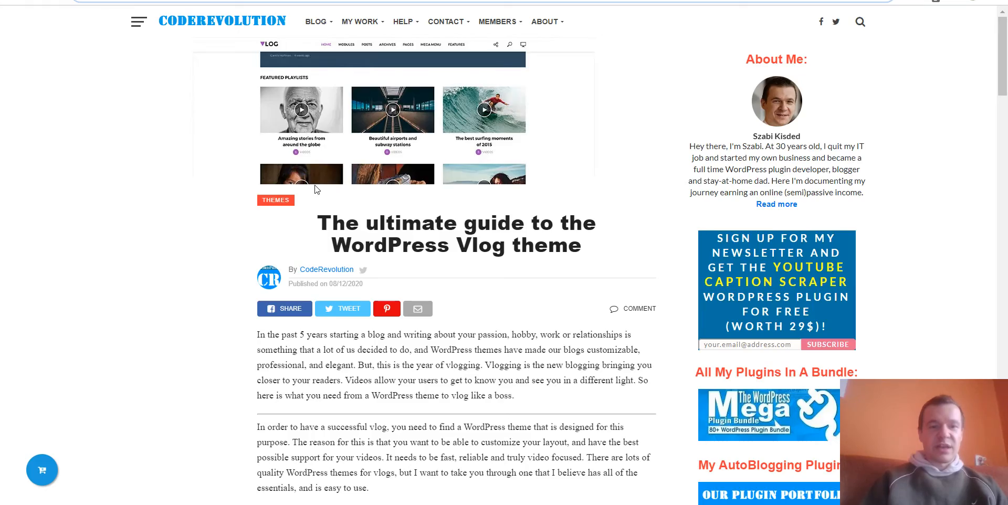
- Compare the original Vlog theme article with the scraped content on the published post, checking whether the images carried over
{"action": "scroll", "coordinate": [317, 189], "scroll_direction": "down", "scroll_amount": 20}
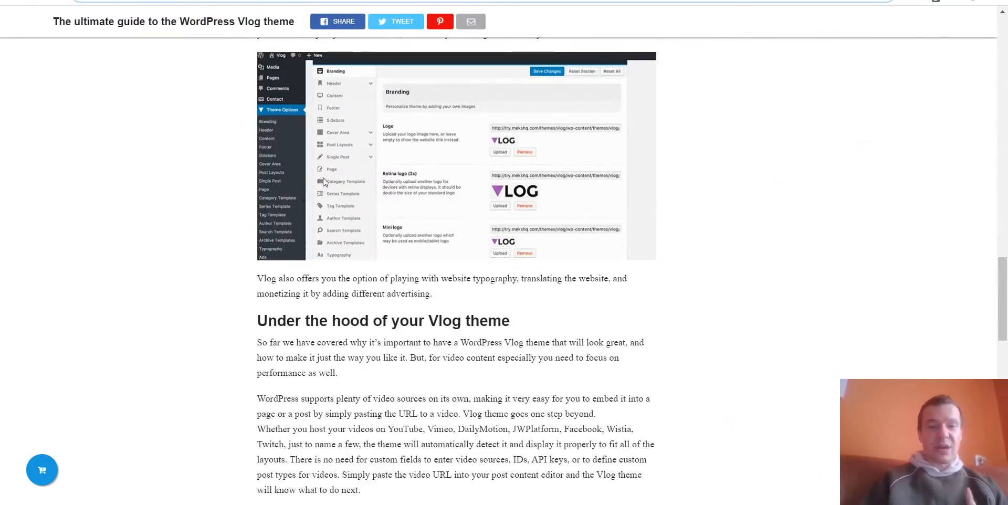
{"action": "scroll", "coordinate": [323, 181], "scroll_direction": "up", "scroll_amount": 9}
{"action": "scroll", "coordinate": [323, 194], "scroll_direction": "up", "scroll_amount": 3}
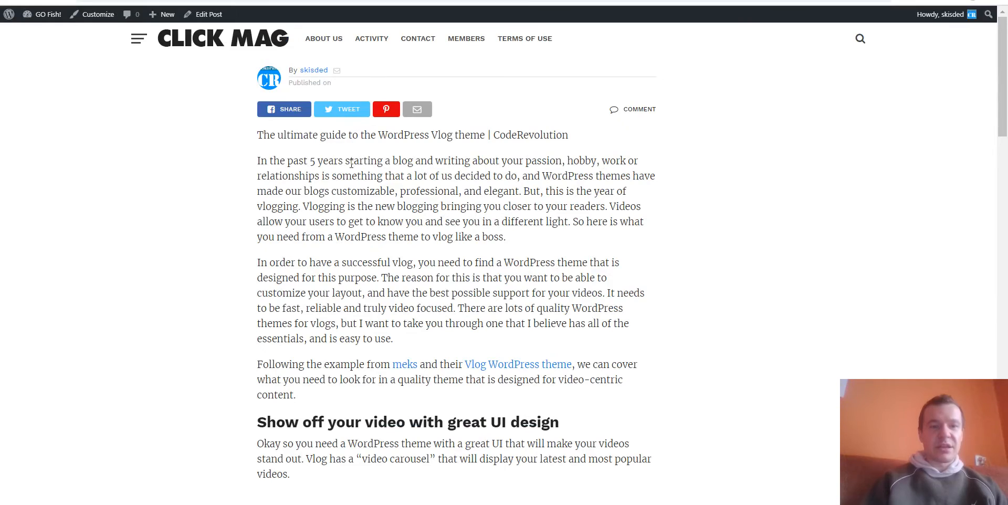
{"action": "scroll", "coordinate": [349, 177], "scroll_direction": "down", "scroll_amount": 8}
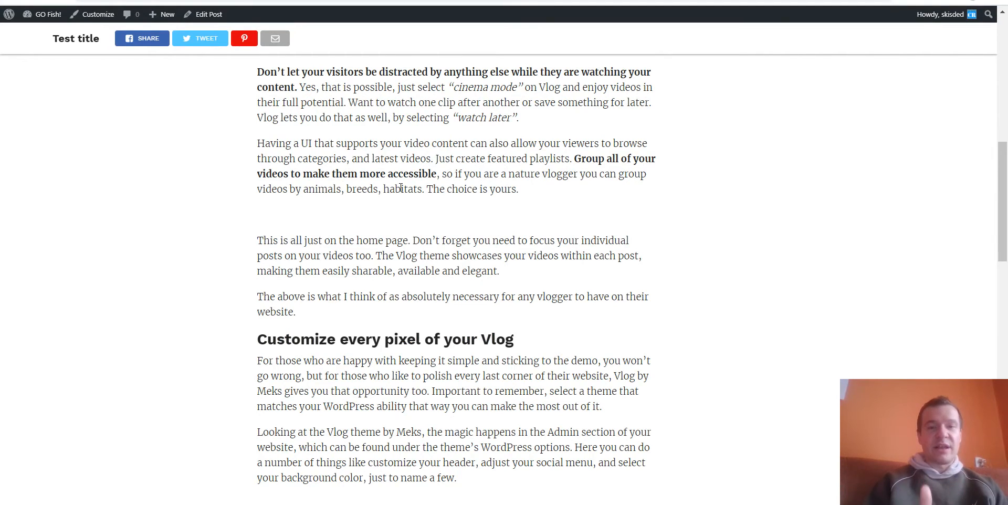
{"action": "scroll", "coordinate": [346, 211], "scroll_direction": "up", "scroll_amount": 10}
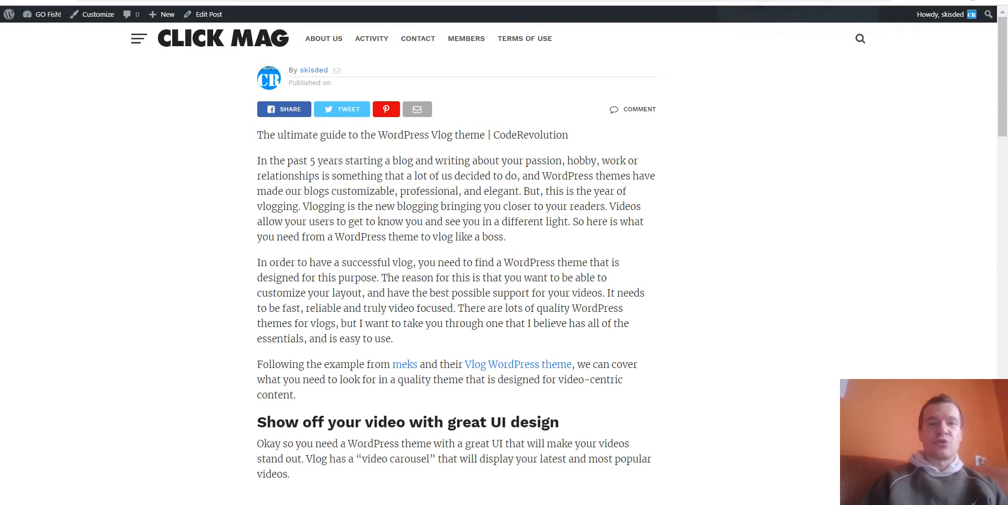
- Inspect the HTML of the video carousel image in the original article and select its data-src attribute
{"action": "left_click", "coordinate": [751, 0]}
{"action": "scroll", "coordinate": [372, 227], "scroll_direction": "up", "scroll_amount": 5}
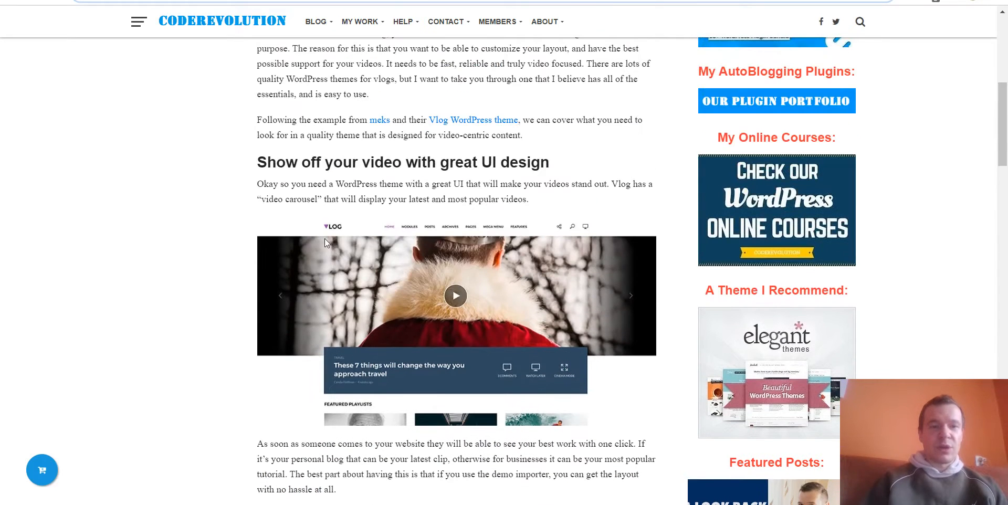
{"action": "right_click", "coordinate": [295, 272]}
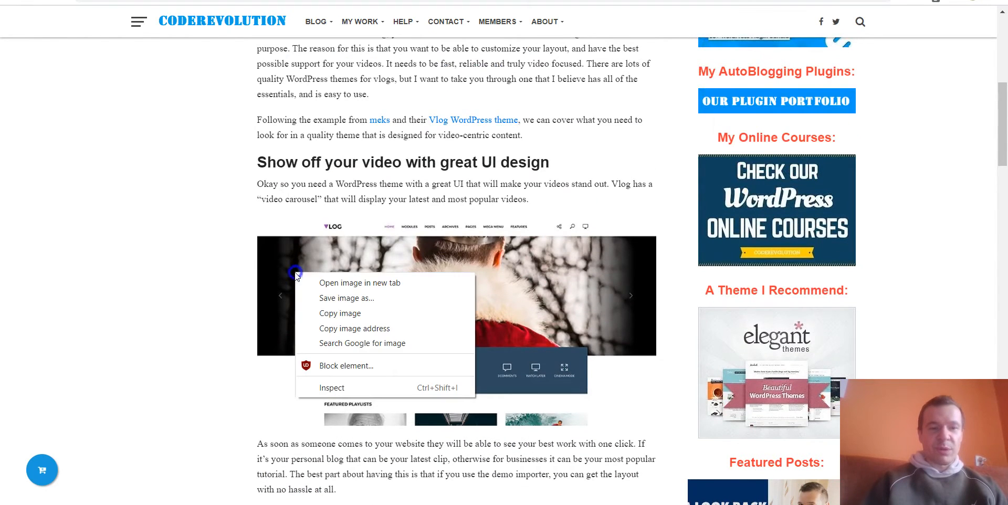
{"action": "left_click", "coordinate": [312, 388]}
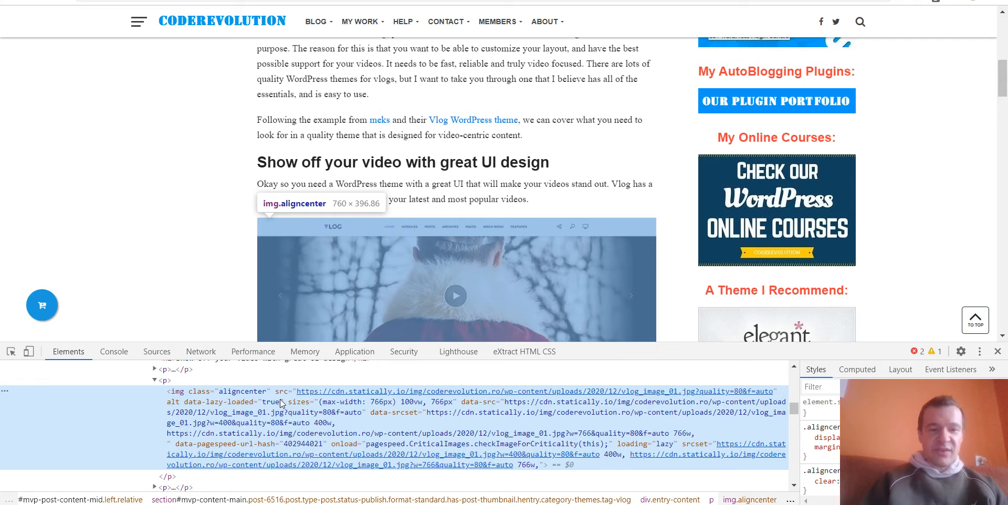
{"action": "double_click", "coordinate": [478, 405]}
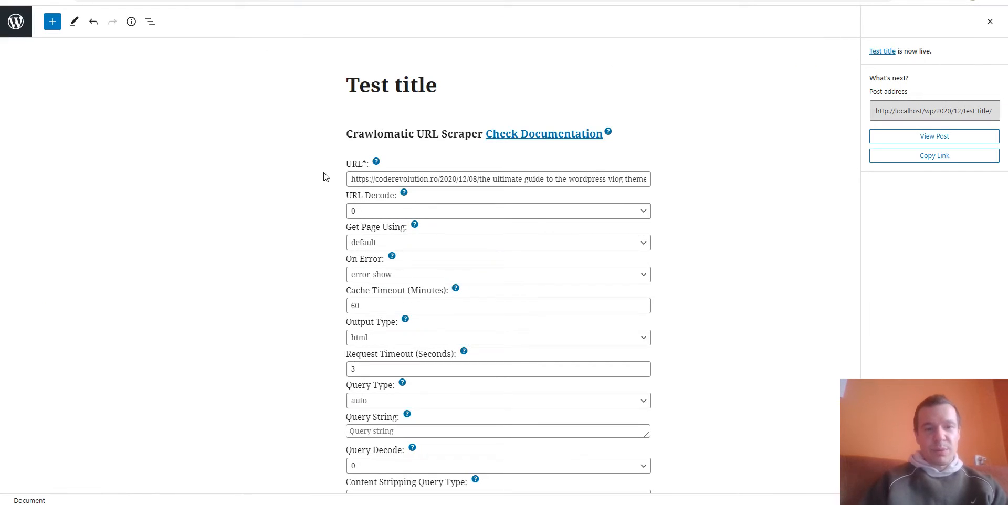
- Set the scraper block's Lazy Load Image/Iframe Tag to data-src
{"action": "scroll", "coordinate": [325, 174], "scroll_direction": "down", "scroll_amount": 3}
{"action": "scroll", "coordinate": [325, 176], "scroll_direction": "down", "scroll_amount": 2}
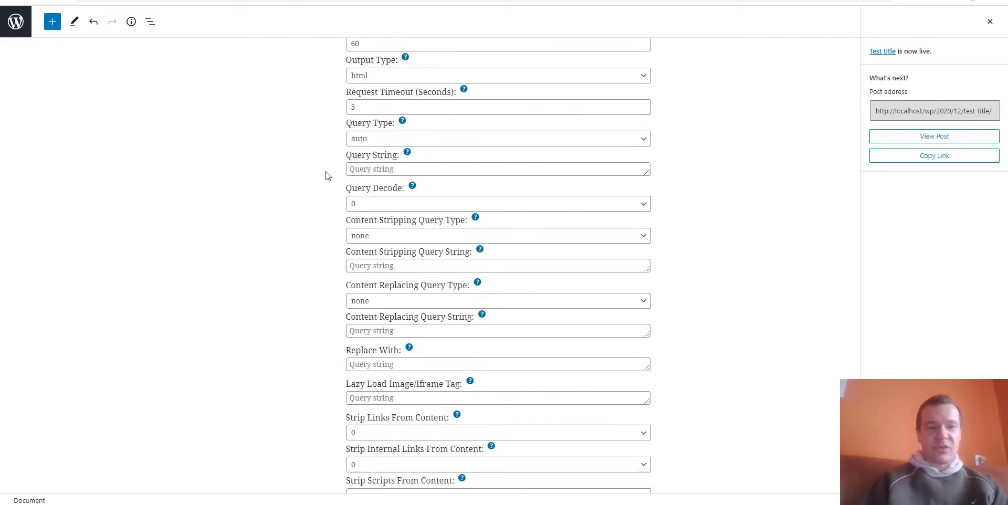
{"action": "scroll", "coordinate": [326, 175], "scroll_direction": "down", "scroll_amount": 4}
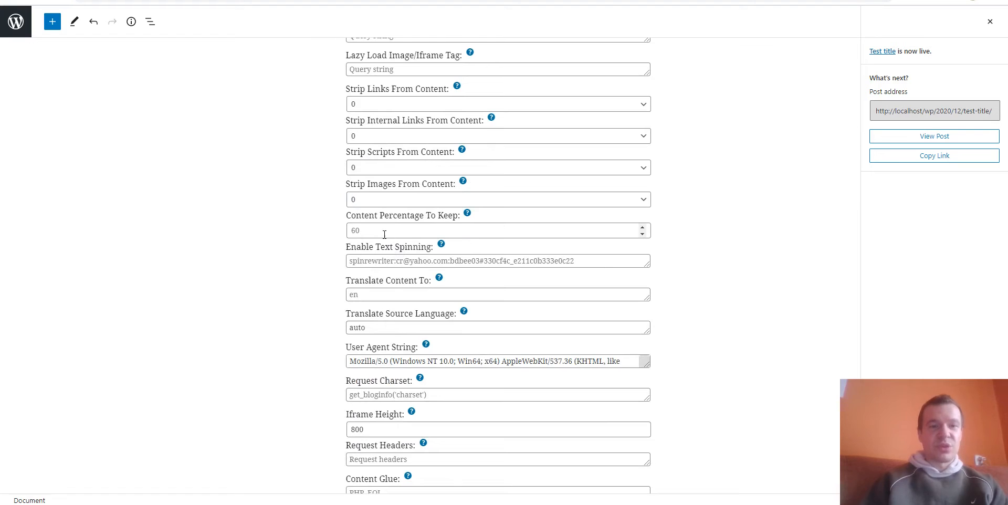
{"action": "key", "text": "ctrl+f"}
{"action": "key", "text": "Escape"}
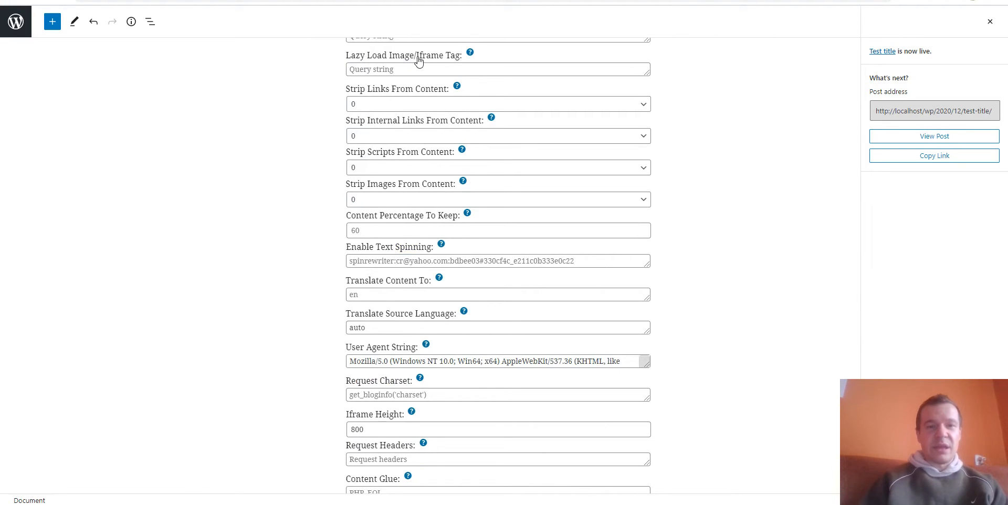
{"action": "left_click", "coordinate": [366, 70]}
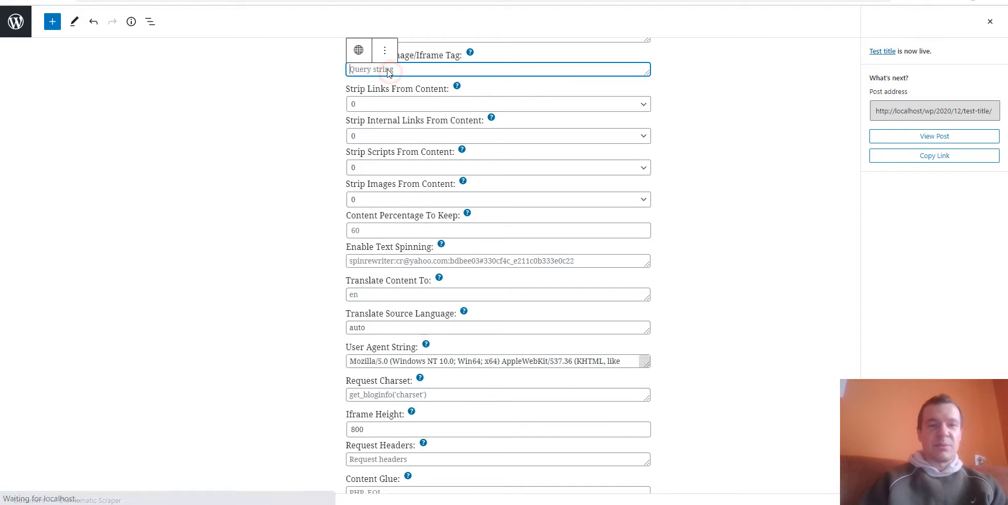
{"action": "type", "text": "data-src"}
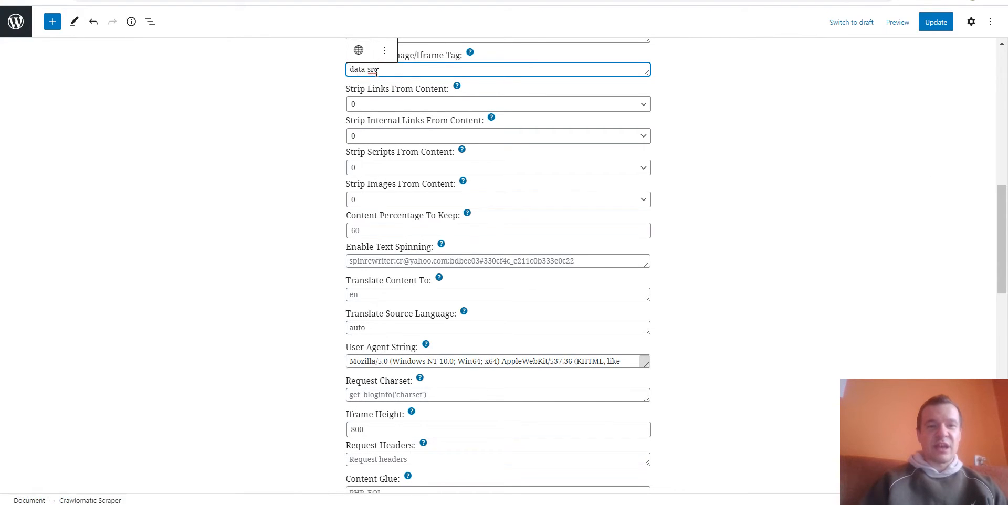
- Set the scraper block's Cache Timeout to 30 minutes
{"action": "scroll", "coordinate": [315, 210], "scroll_direction": "up", "scroll_amount": 10}
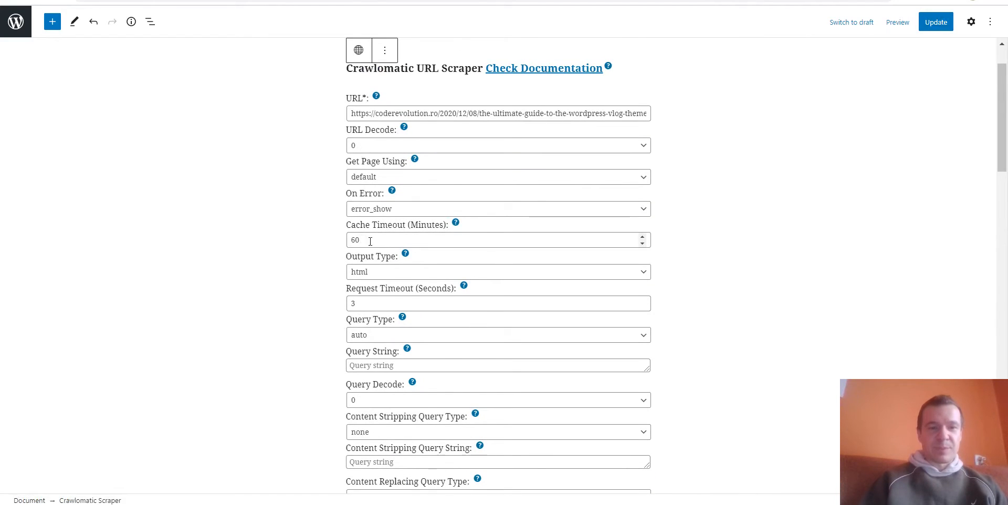
{"action": "left_click_drag", "start_coordinate": [370, 241], "coordinate": [338, 239]}
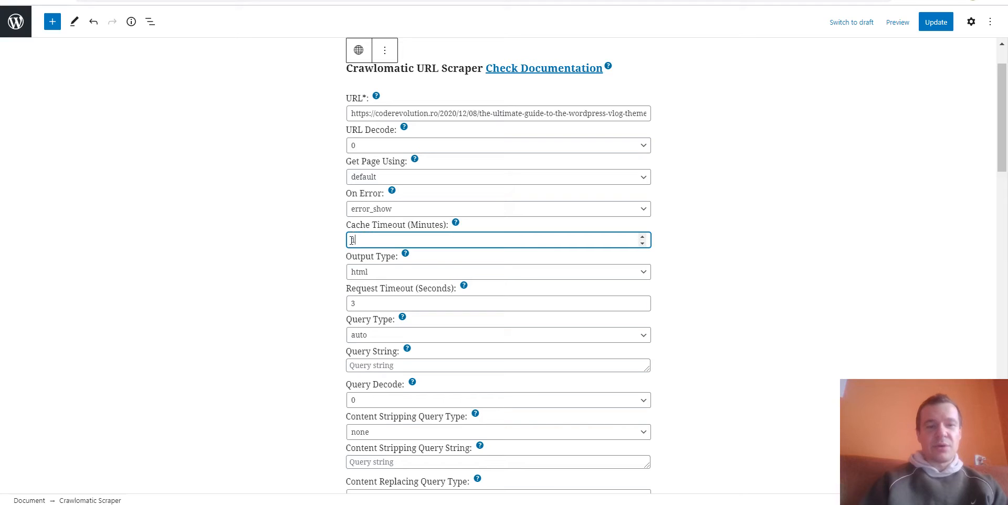
{"action": "type", "text": "1"}
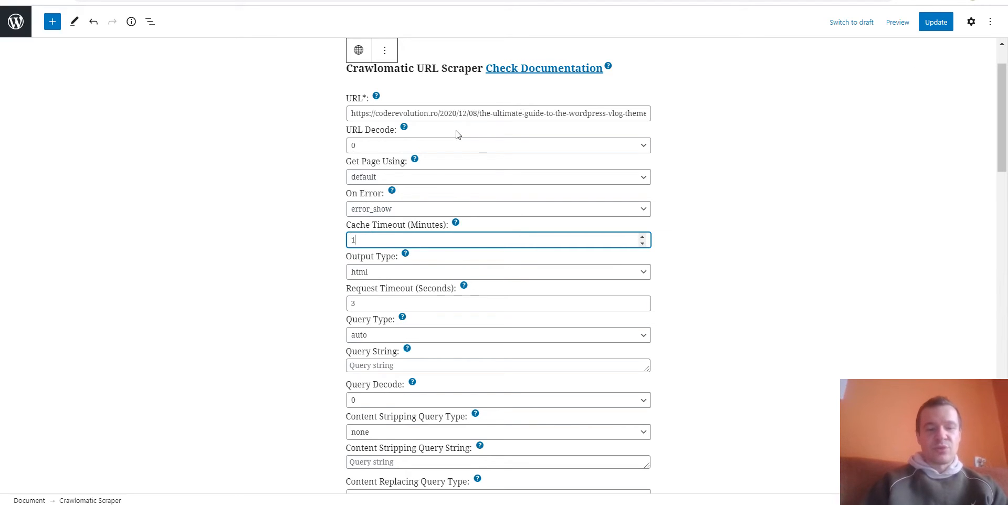
{"action": "key", "text": "BackSpace"}
{"action": "type", "text": "30"}
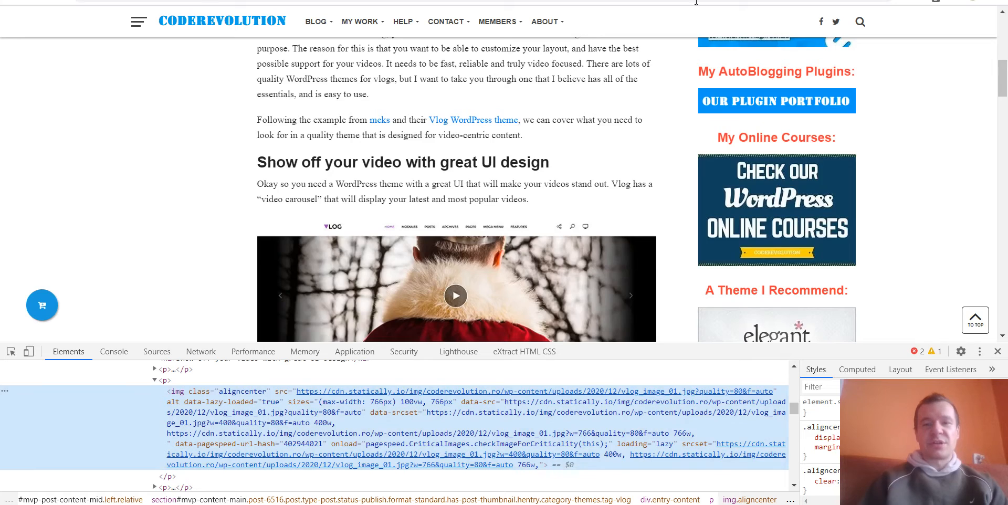
- Close the inspector on the original article and look through the CodeRevolution blog listing for another article to scrape
{"action": "scroll", "coordinate": [995, 339], "scroll_direction": "up", "scroll_amount": 10}
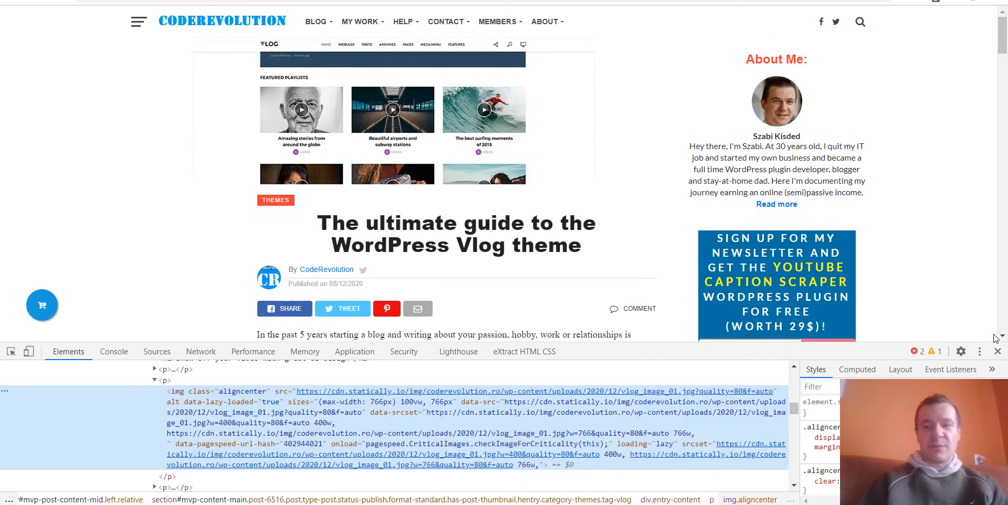
{"action": "left_click", "coordinate": [998, 352]}
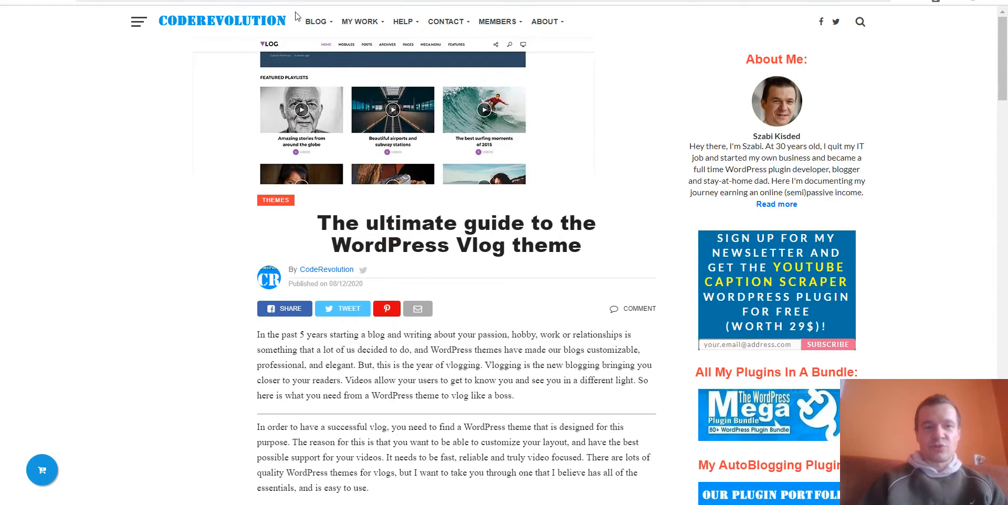
{"action": "mouse_move", "coordinate": [315, 23]}
{"action": "left_click", "coordinate": [316, 49]}
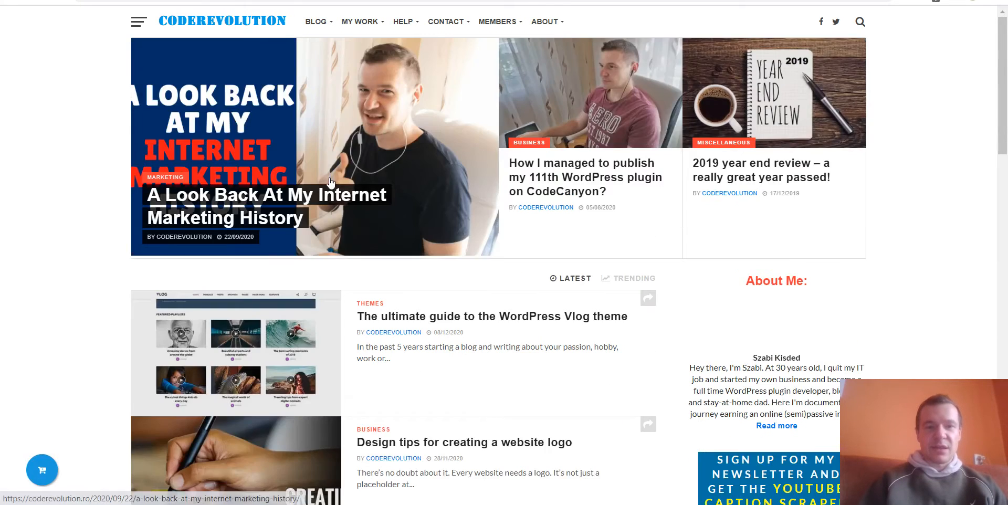
{"action": "scroll", "coordinate": [331, 182], "scroll_direction": "down", "scroll_amount": 6}
{"action": "scroll", "coordinate": [353, 207], "scroll_direction": "down", "scroll_amount": 7}
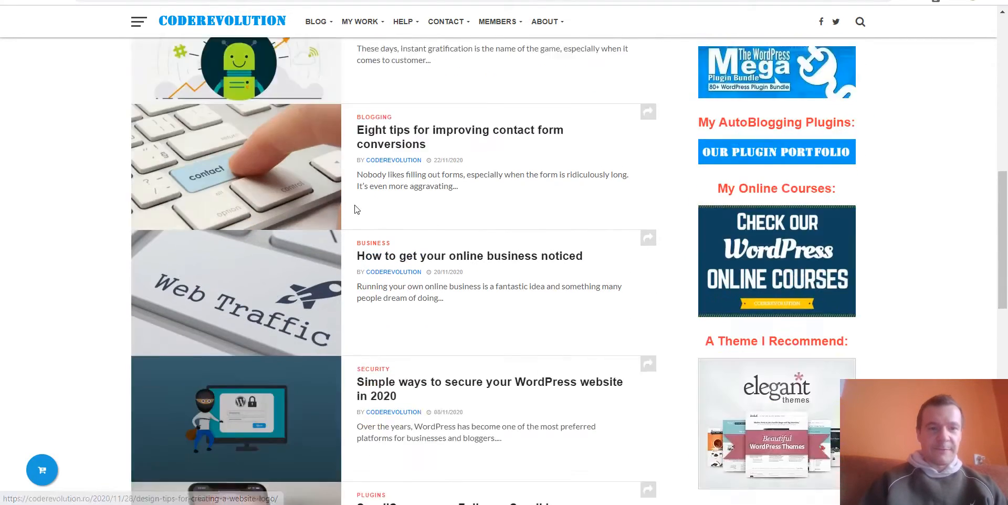
{"action": "scroll", "coordinate": [357, 205], "scroll_direction": "down", "scroll_amount": 3}
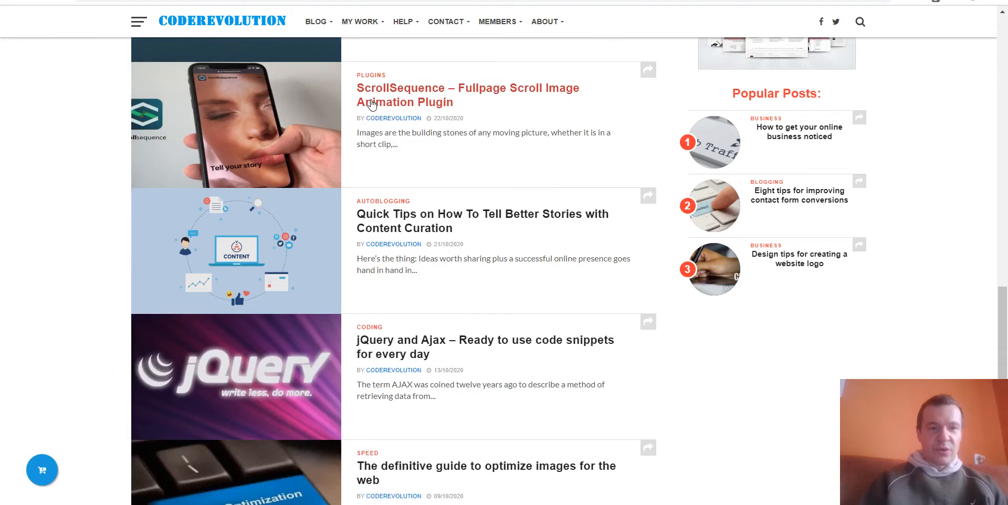
{"action": "scroll", "coordinate": [362, 226], "scroll_direction": "down", "scroll_amount": 3}
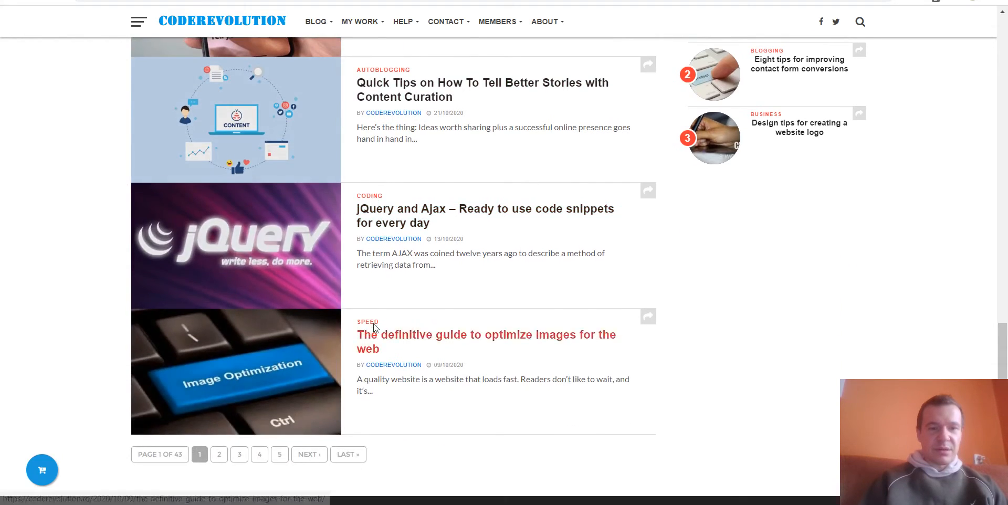
{"action": "scroll", "coordinate": [549, 322], "scroll_direction": "up", "scroll_amount": 5}
{"action": "scroll", "coordinate": [549, 322], "scroll_direction": "up", "scroll_amount": 15}
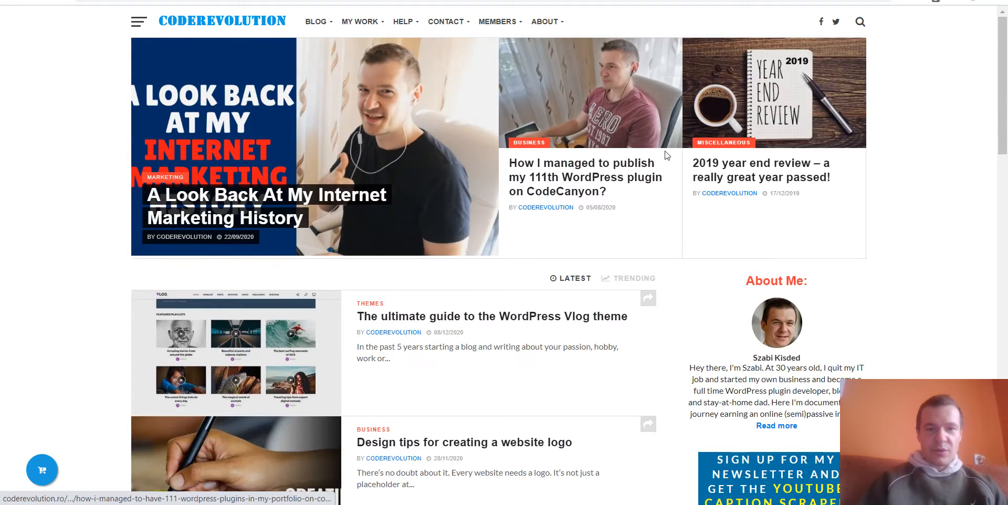
- Examine the article "How I managed to publish my 111th WordPress plugin on CodeCanyon?" and return to the blog listing
{"action": "left_click", "coordinate": [561, 179]}
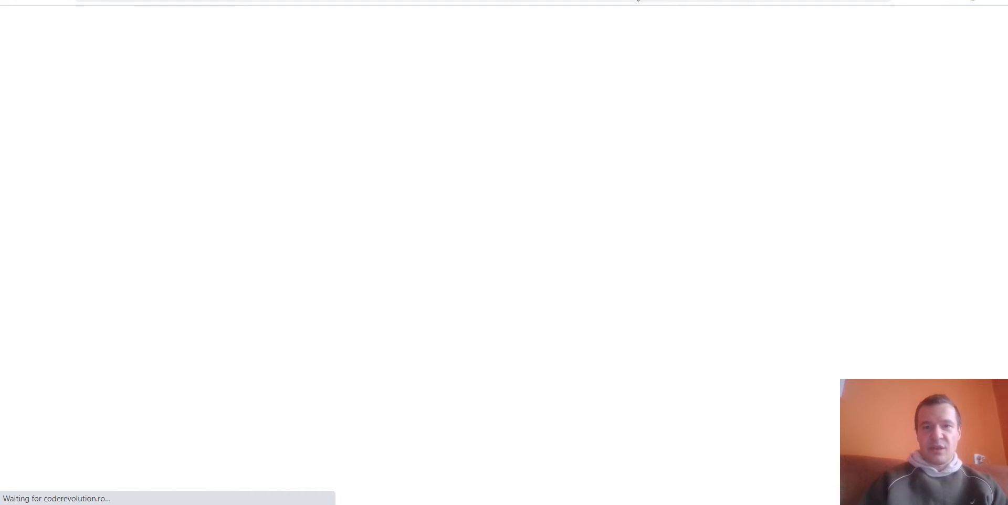
{"action": "scroll", "coordinate": [444, 154], "scroll_direction": "down", "scroll_amount": 2}
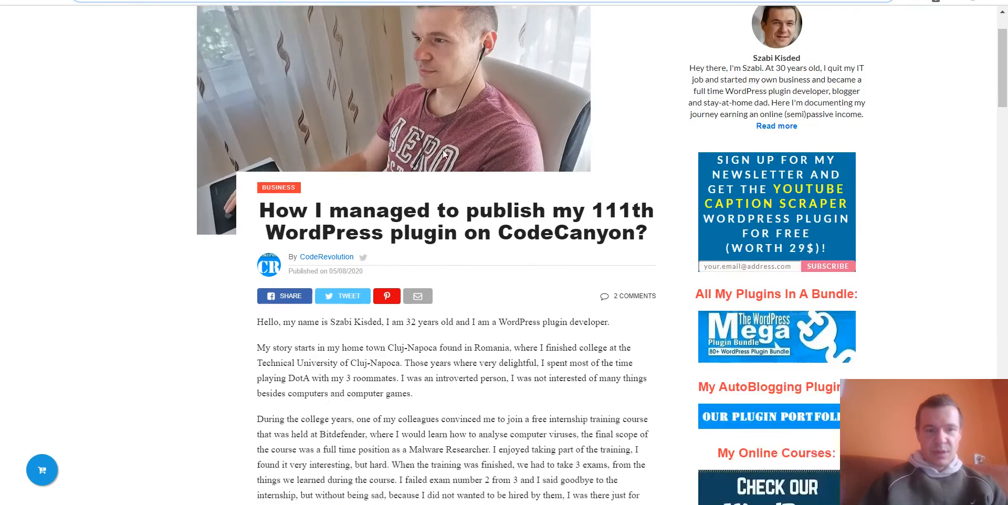
{"action": "scroll", "coordinate": [443, 154], "scroll_direction": "down", "scroll_amount": 20}
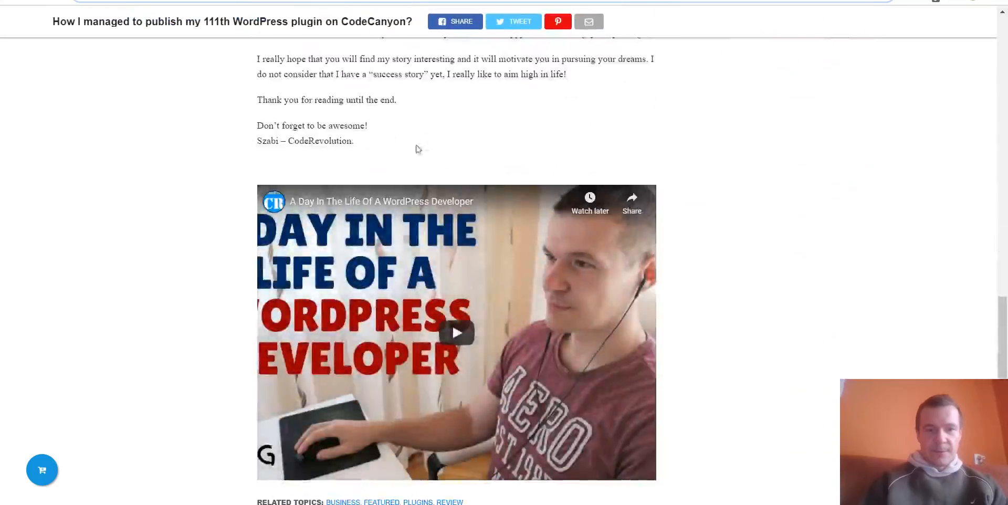
{"action": "scroll", "coordinate": [367, 237], "scroll_direction": "up", "scroll_amount": 20}
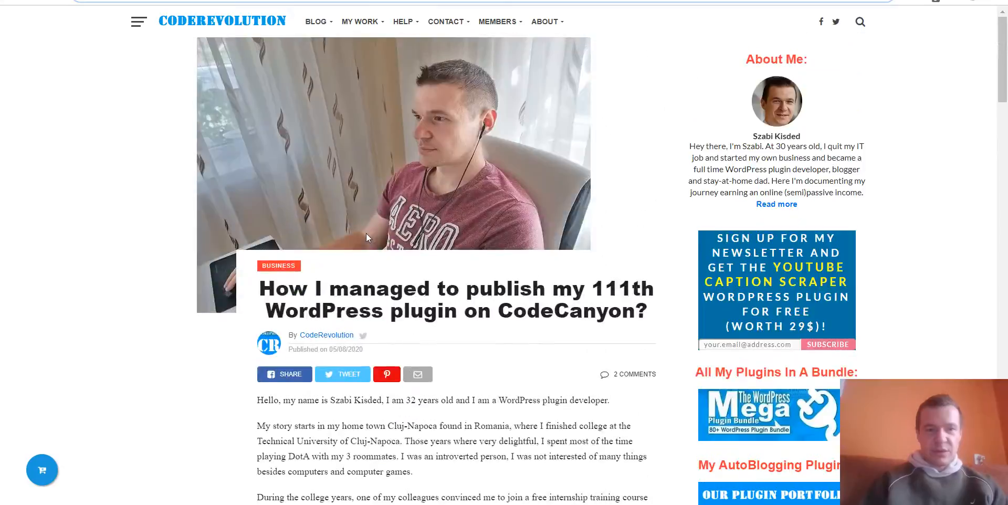
{"action": "scroll", "coordinate": [367, 234], "scroll_direction": "down", "scroll_amount": 20}
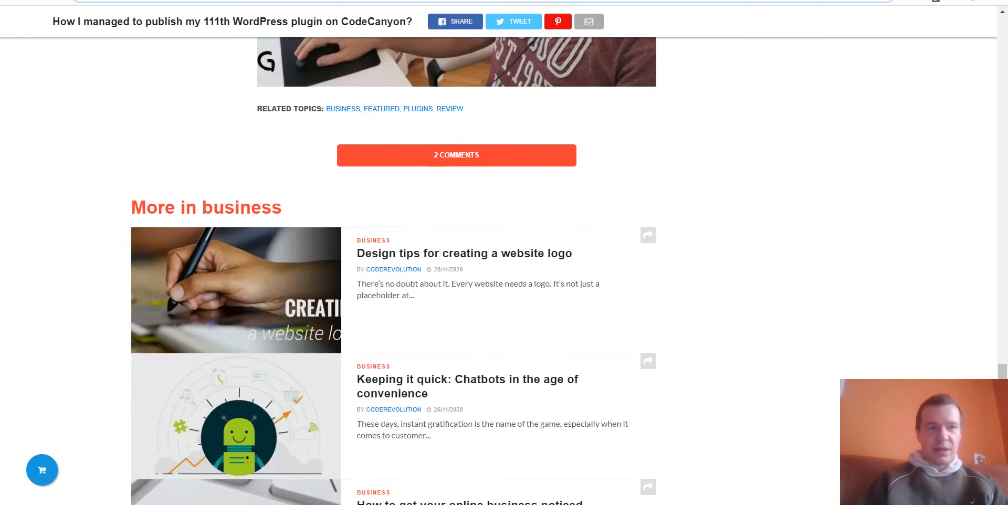
{"action": "key", "text": "Return"}
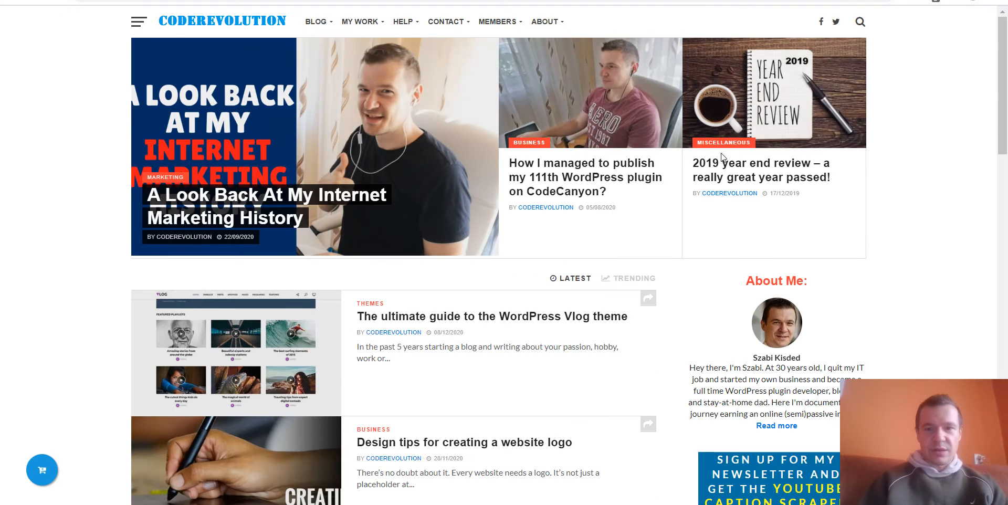
{"action": "left_click", "coordinate": [716, 172]}
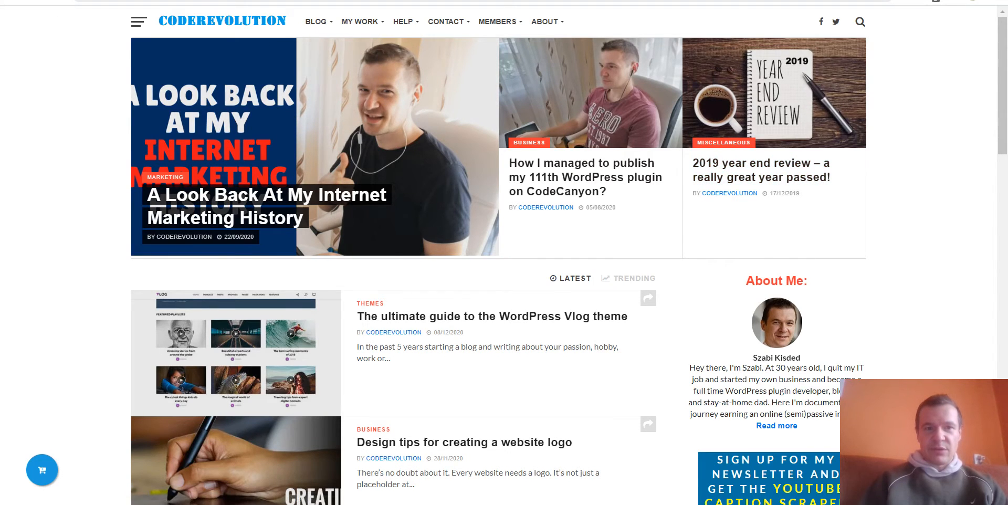
{"action": "scroll", "coordinate": [478, 212], "scroll_direction": "down", "scroll_amount": 15}
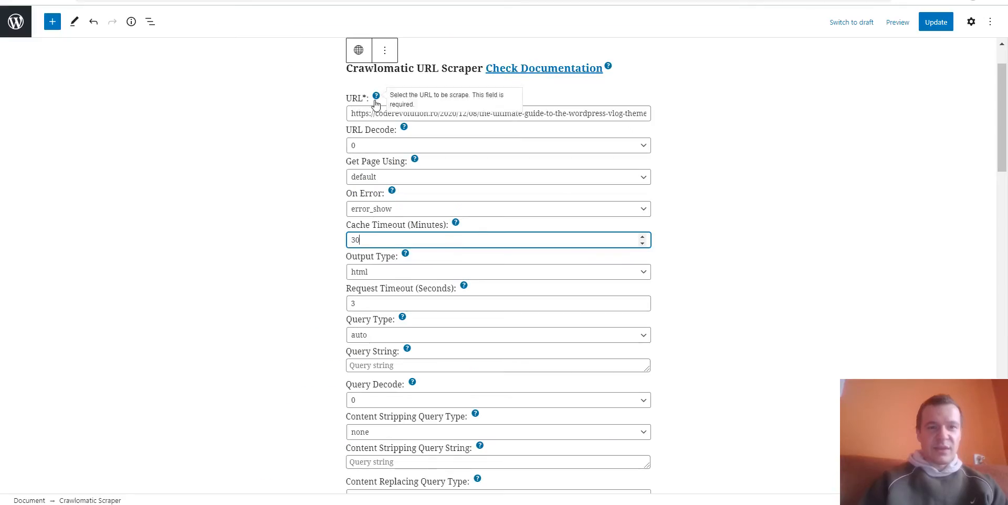
{"action": "left_click", "coordinate": [384, 110]}
{"action": "key", "text": "ctrl+a"}
{"action": "type", "text": "https://coderevolution.ro/2019/12/17/2019-year-end-review-a-really-great-year-passed/"}
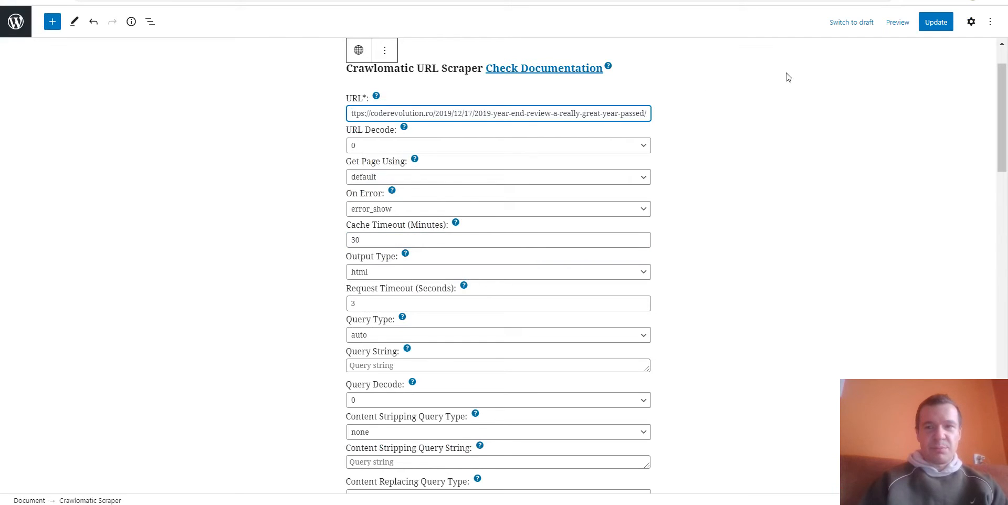
- Update the "Test title" post and reload its published page
{"action": "left_click", "coordinate": [931, 23]}
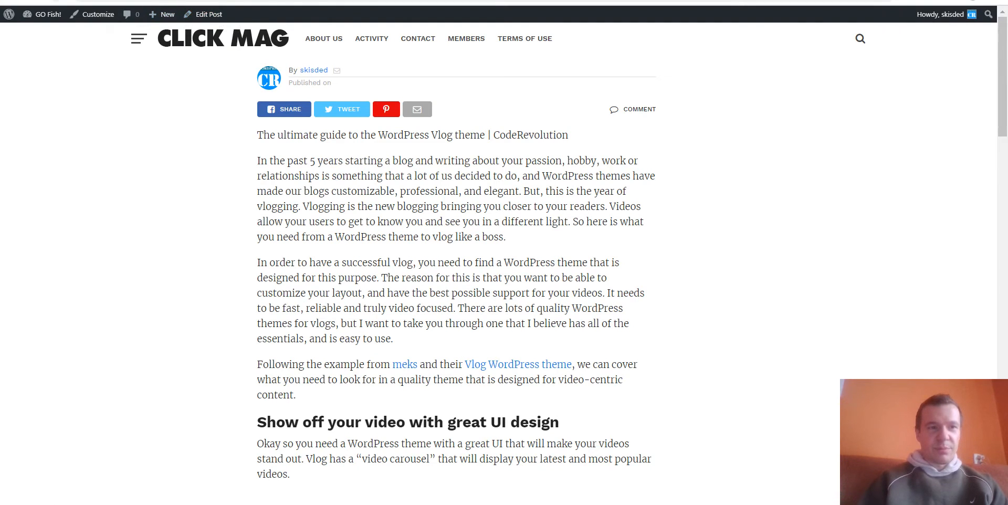
{"action": "key", "text": "F5"}
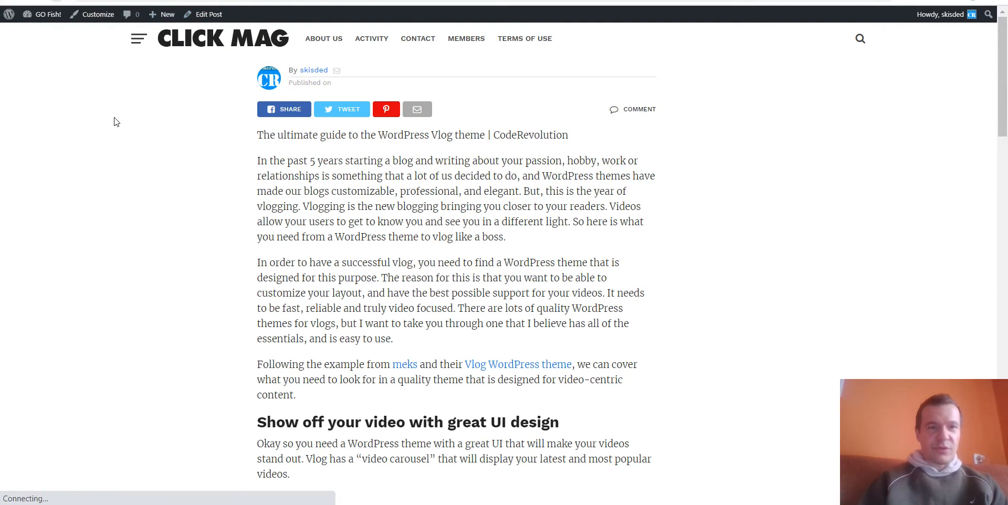
- Compare the published "Test title" page with the original 2019 year end review article, down through its later sections
{"action": "scroll", "coordinate": [229, 182], "scroll_direction": "down", "scroll_amount": 7}
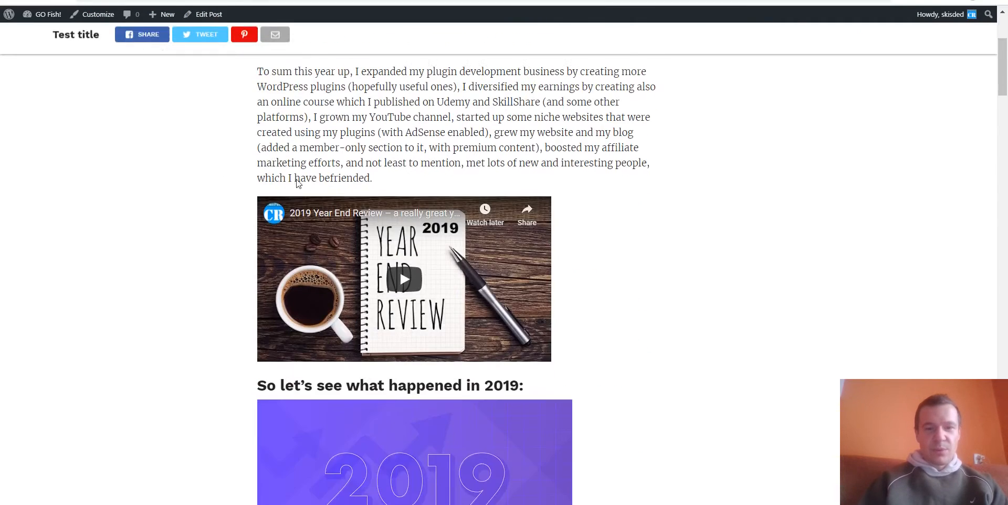
{"action": "scroll", "coordinate": [338, 238], "scroll_direction": "down", "scroll_amount": 4}
{"action": "scroll", "coordinate": [359, 149], "scroll_direction": "up", "scroll_amount": 10}
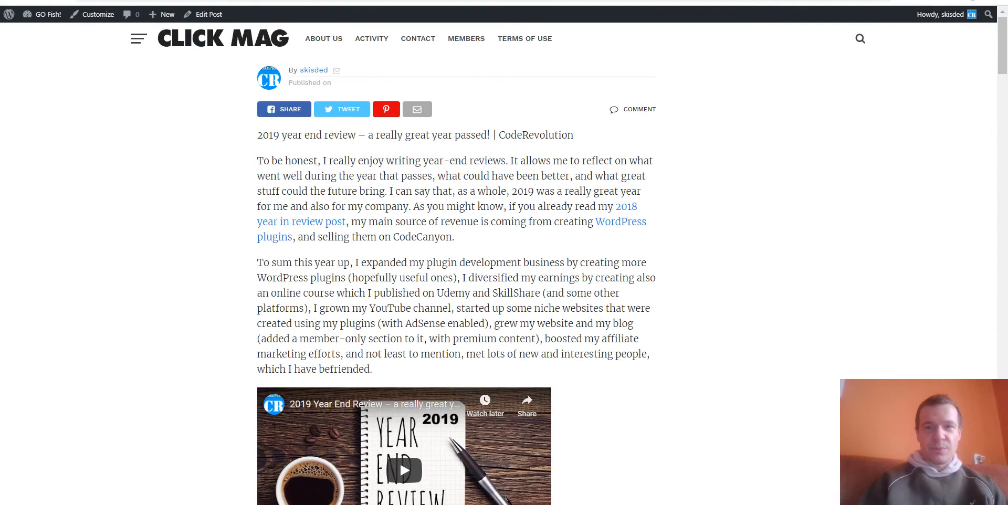
{"action": "scroll", "coordinate": [456, 252], "scroll_direction": "down", "scroll_amount": 11}
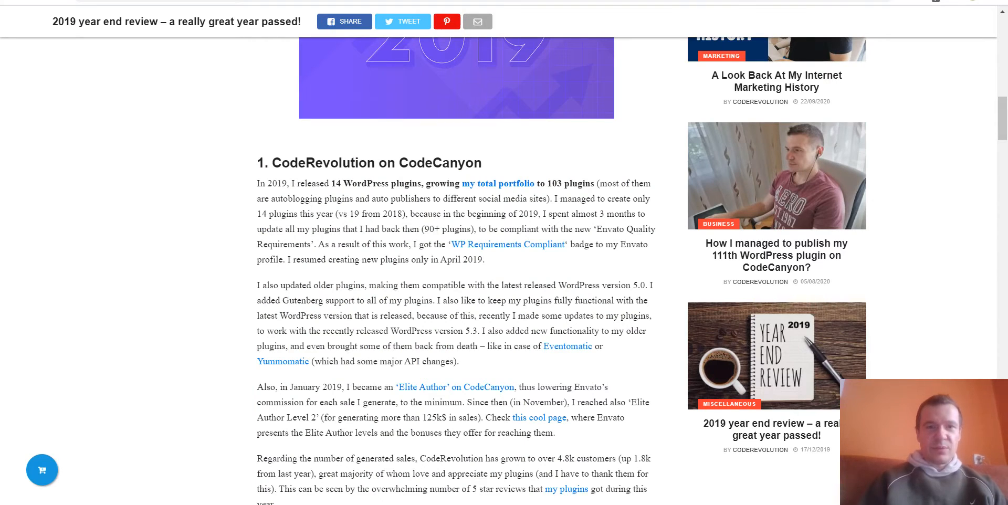
{"action": "scroll", "coordinate": [320, 242], "scroll_direction": "up", "scroll_amount": 10}
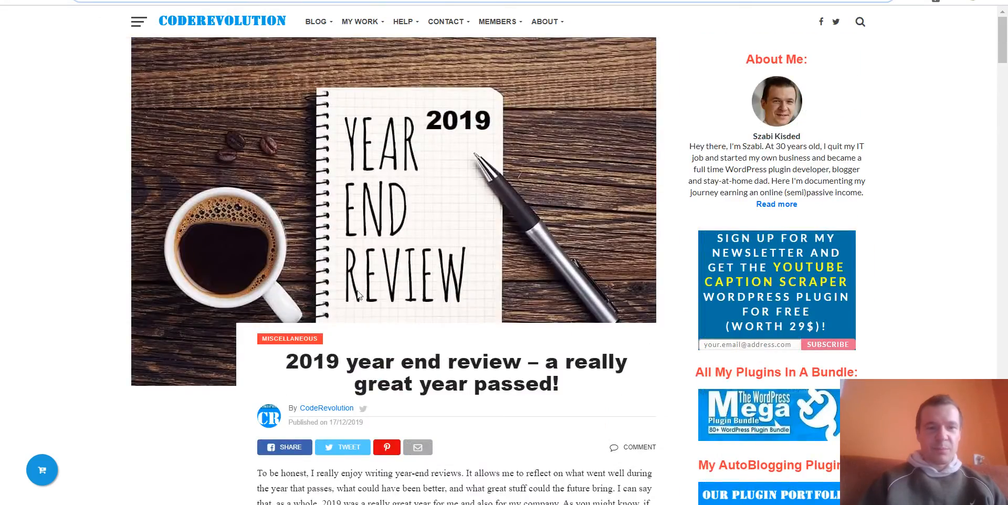
{"action": "scroll", "coordinate": [359, 295], "scroll_direction": "down", "scroll_amount": 10}
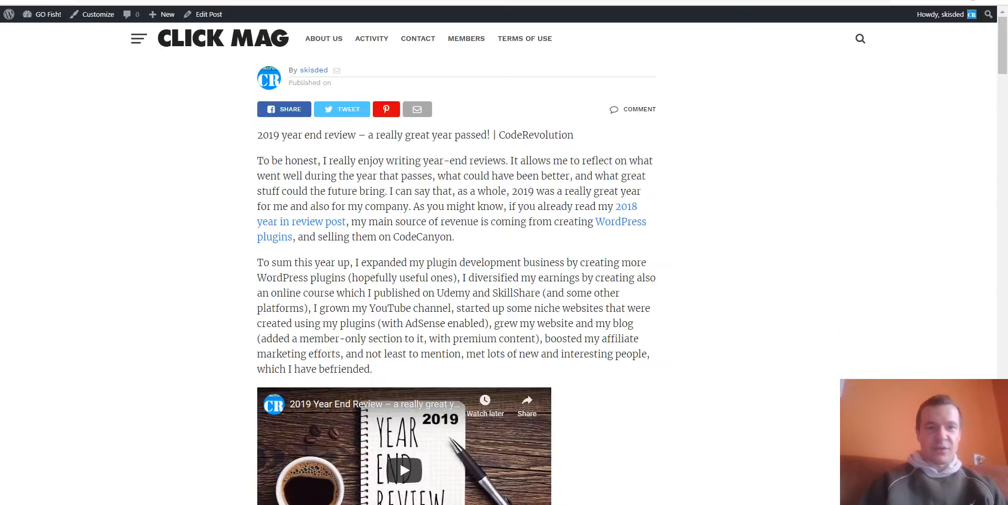
{"action": "scroll", "coordinate": [326, 204], "scroll_direction": "down", "scroll_amount": 15}
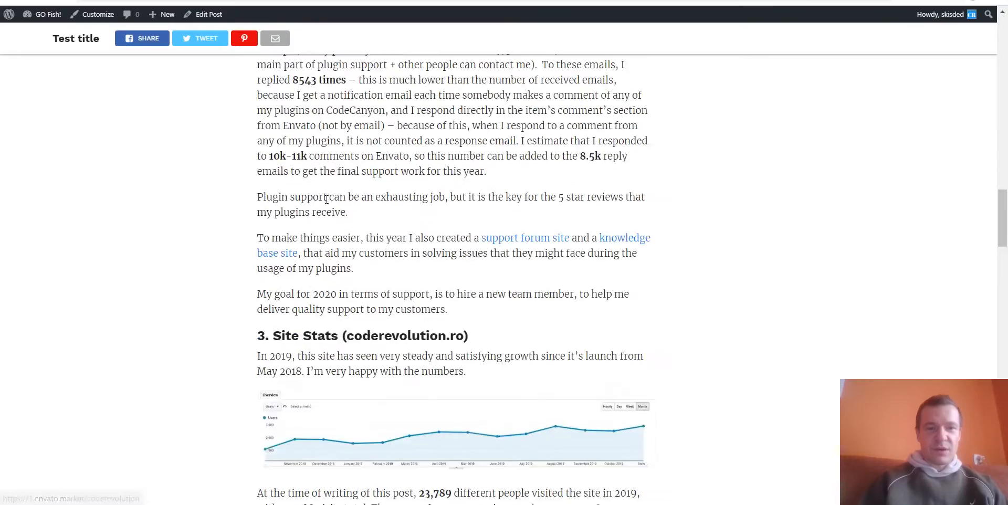
{"action": "scroll", "coordinate": [326, 198], "scroll_direction": "down", "scroll_amount": 15}
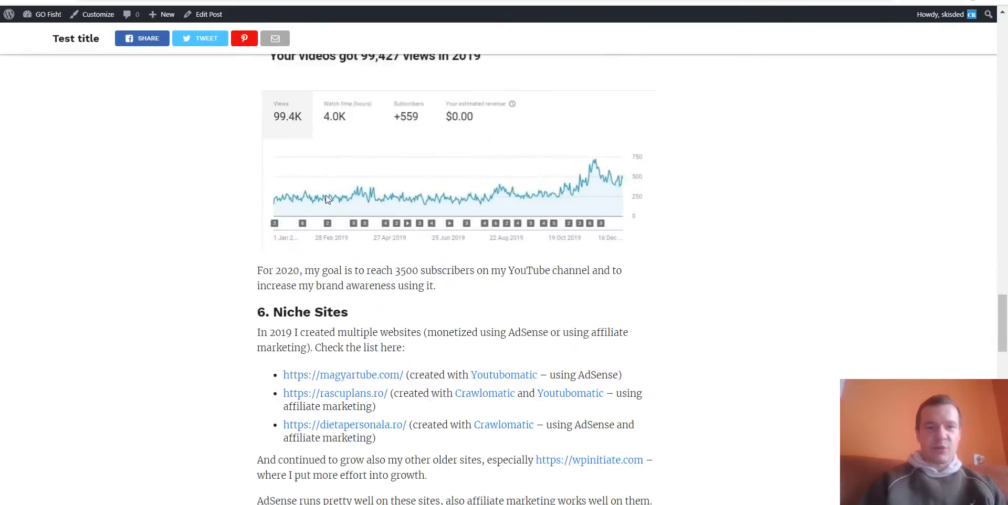
{"action": "scroll", "coordinate": [326, 198], "scroll_direction": "down", "scroll_amount": 8}
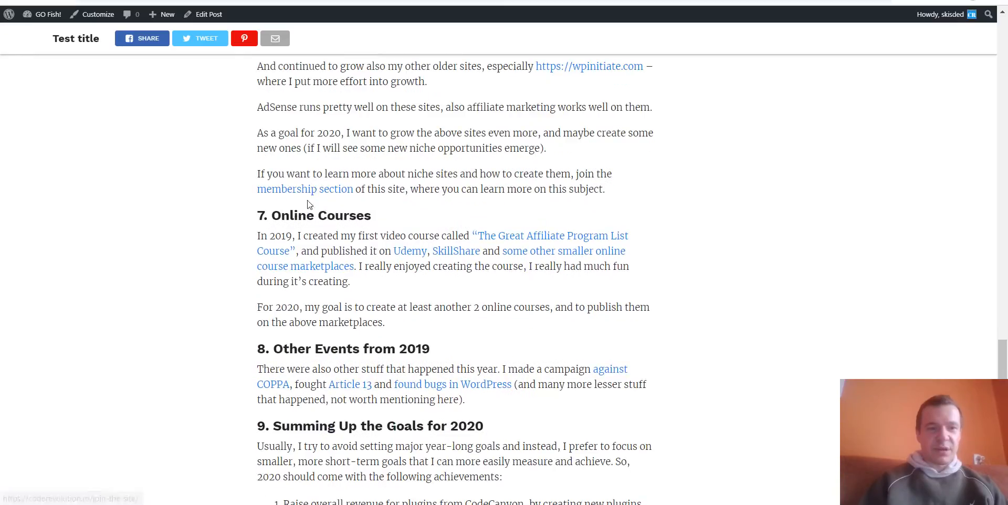
{"action": "scroll", "coordinate": [309, 205], "scroll_direction": "down", "scroll_amount": 8}
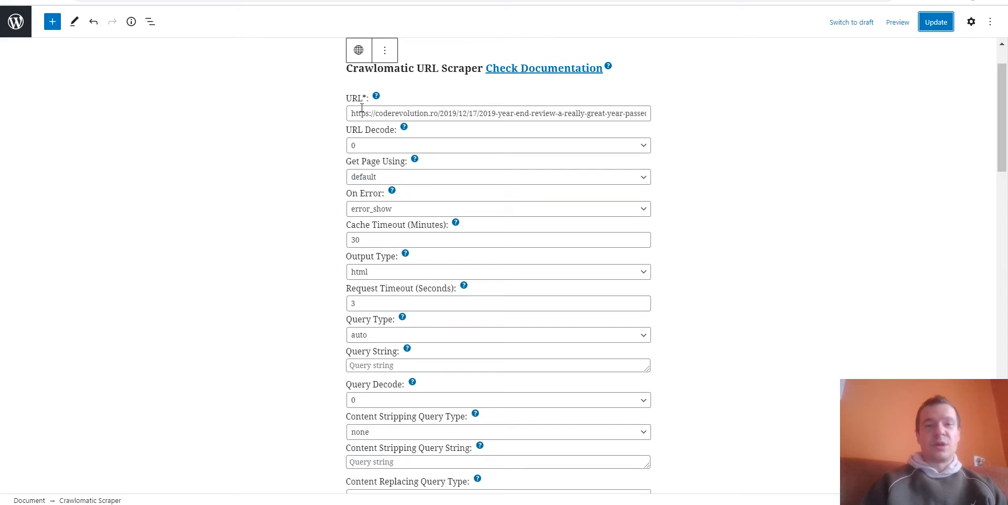
- Open the [crawlomatic-scraper] shortcode documentation, checking the scraper block and the plugin's main settings for its link
{"action": "scroll", "coordinate": [362, 108], "scroll_direction": "down", "scroll_amount": 5}
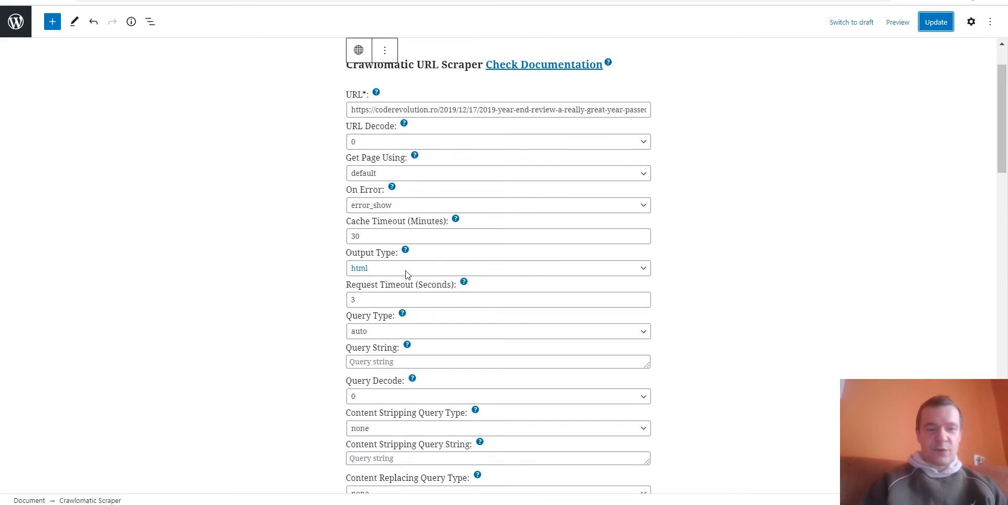
{"action": "scroll", "coordinate": [396, 257], "scroll_direction": "up", "scroll_amount": 6}
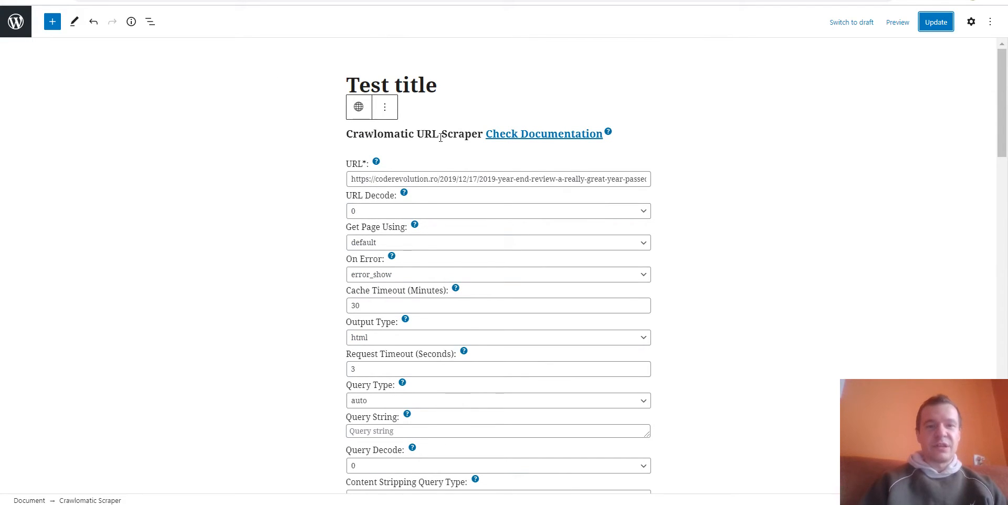
{"action": "left_click", "coordinate": [518, 139]}
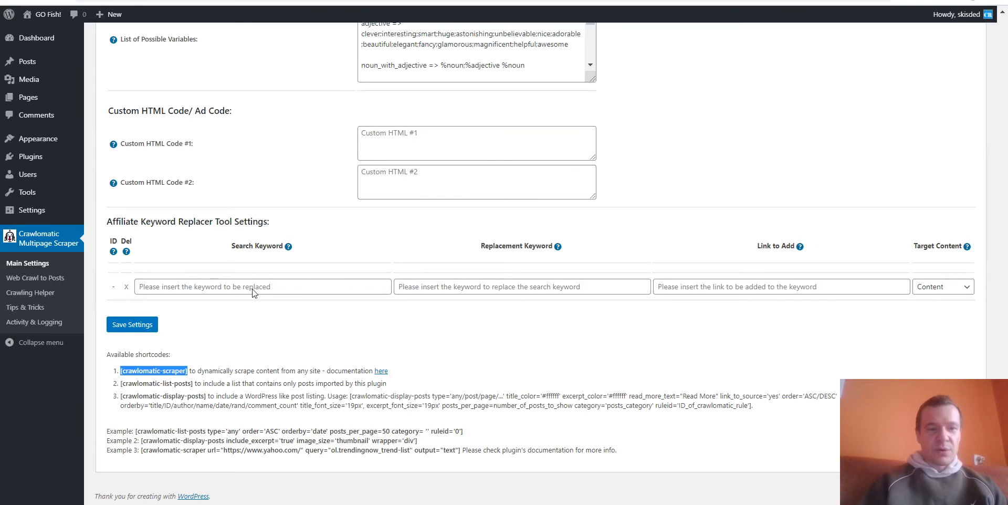
{"action": "scroll", "coordinate": [222, 189], "scroll_direction": "up", "scroll_amount": 10}
{"action": "scroll", "coordinate": [222, 189], "scroll_direction": "down", "scroll_amount": 15}
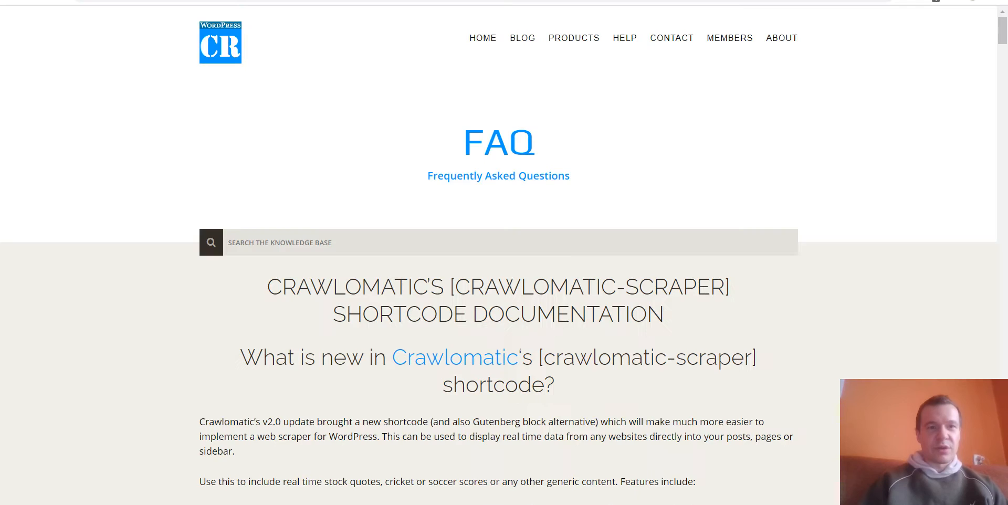
{"action": "left_click", "coordinate": [382, 372]}
- Read the feature list in the [crawlomatic-scraper] shortcode documentation and return to the "Test title" post editor
{"action": "scroll", "coordinate": [272, 151], "scroll_direction": "down", "scroll_amount": 3}
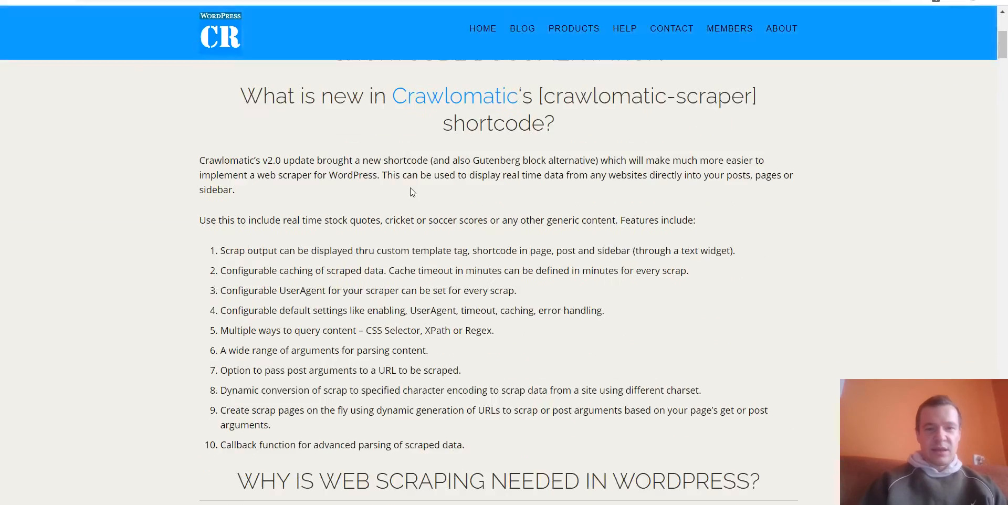
{"action": "scroll", "coordinate": [358, 163], "scroll_direction": "up", "scroll_amount": 1}
{"action": "scroll", "coordinate": [358, 163], "scroll_direction": "down", "scroll_amount": 5}
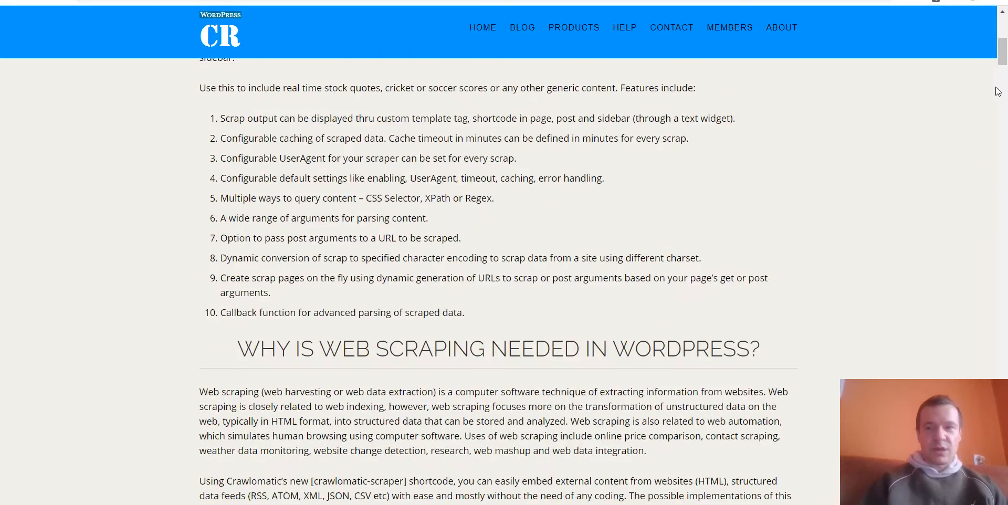
{"action": "left_click_drag", "start_coordinate": [1003, 56], "coordinate": [1002, 29]}
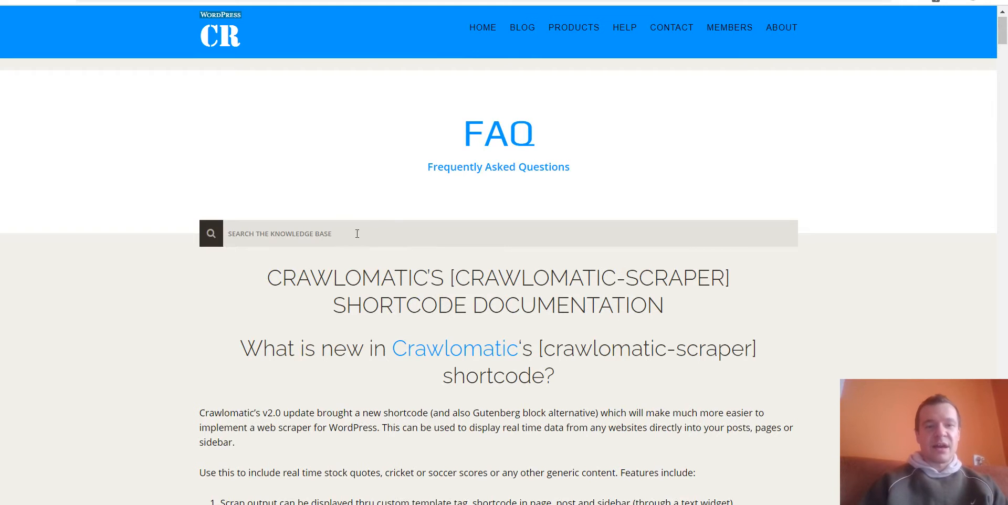
{"action": "scroll", "coordinate": [306, 246], "scroll_direction": "down", "scroll_amount": 5}
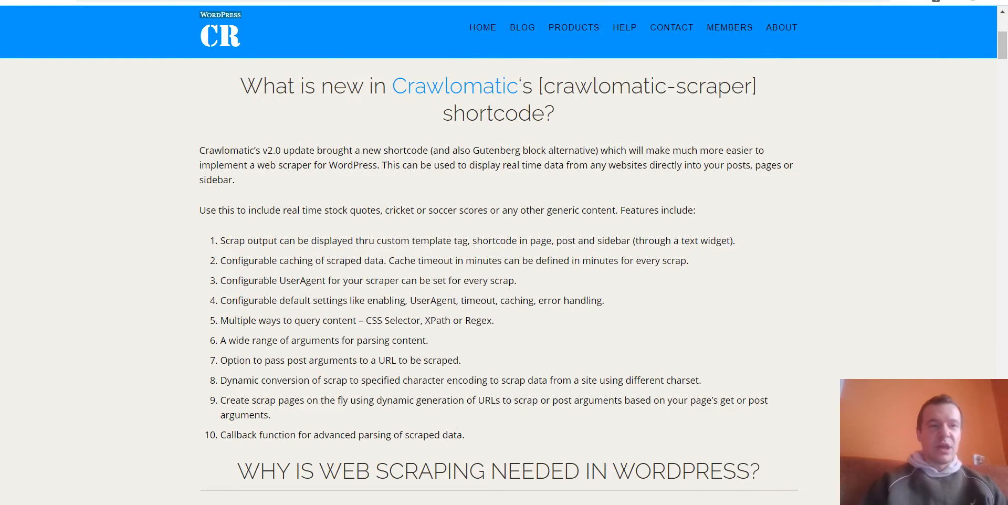
{"action": "left_click", "coordinate": [168, 0]}
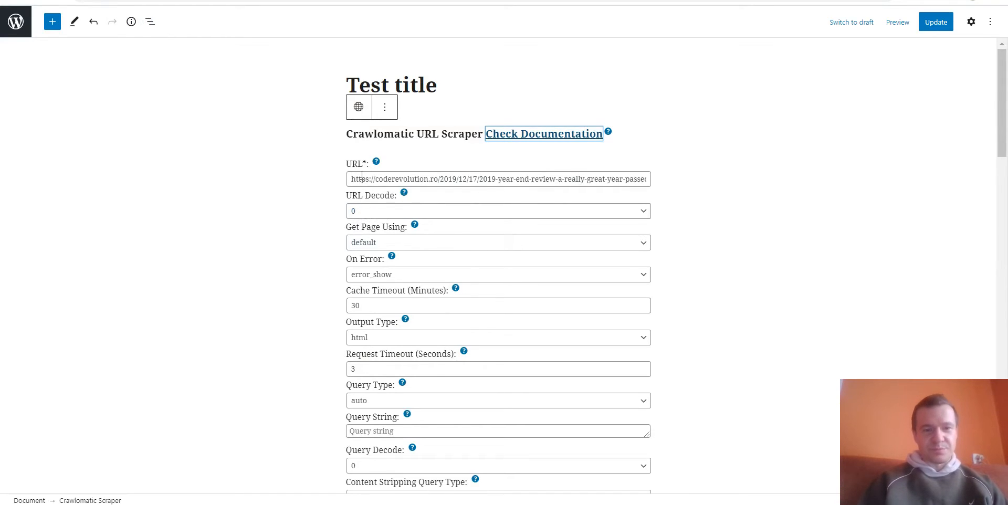
- Examine the required URL field of the Crawlomatic scraper block and its help text
{"action": "left_click", "coordinate": [348, 165]}
{"action": "double_click", "coordinate": [348, 165]}
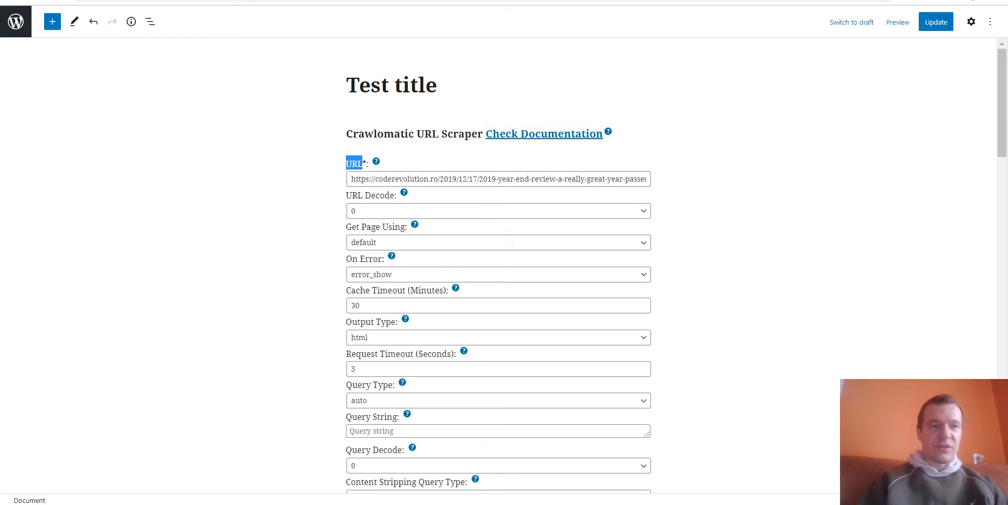
{"action": "left_click_drag", "start_coordinate": [361, 180], "coordinate": [608, 181]}
{"action": "left_click", "coordinate": [349, 179]}
{"action": "left_click", "coordinate": [390, 182]}
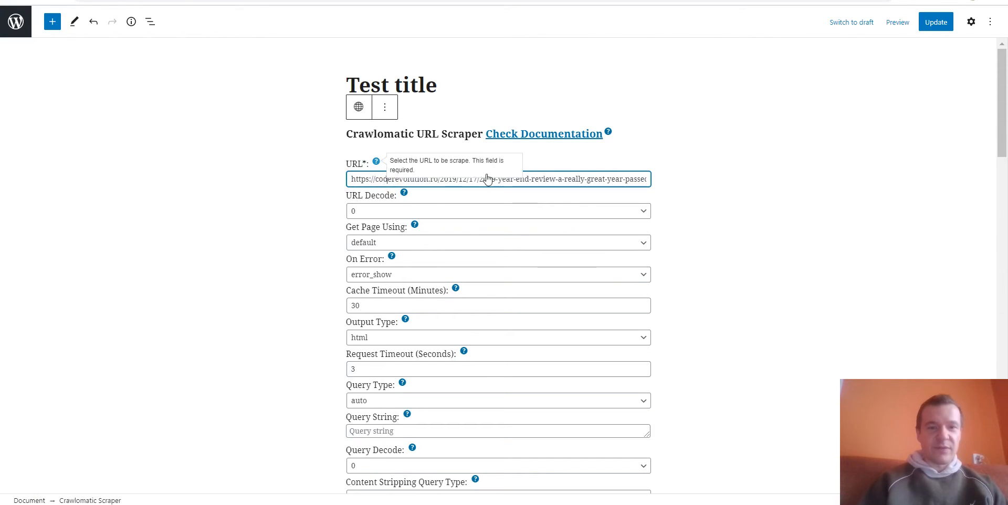
- Review the available options for URL Decode and Get Page Using in the scraper block without changing them
{"action": "left_click", "coordinate": [362, 212]}
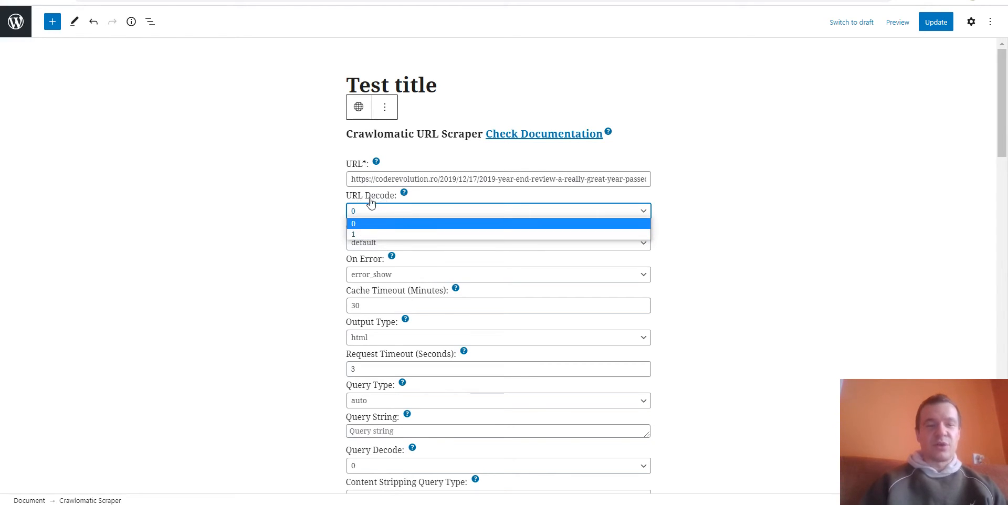
{"action": "left_click", "coordinate": [336, 207]}
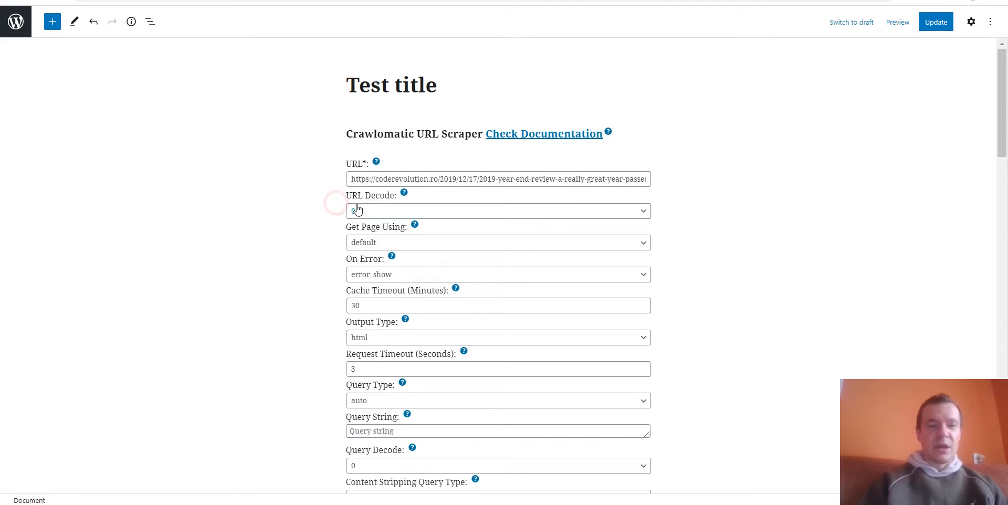
{"action": "left_click", "coordinate": [366, 245]}
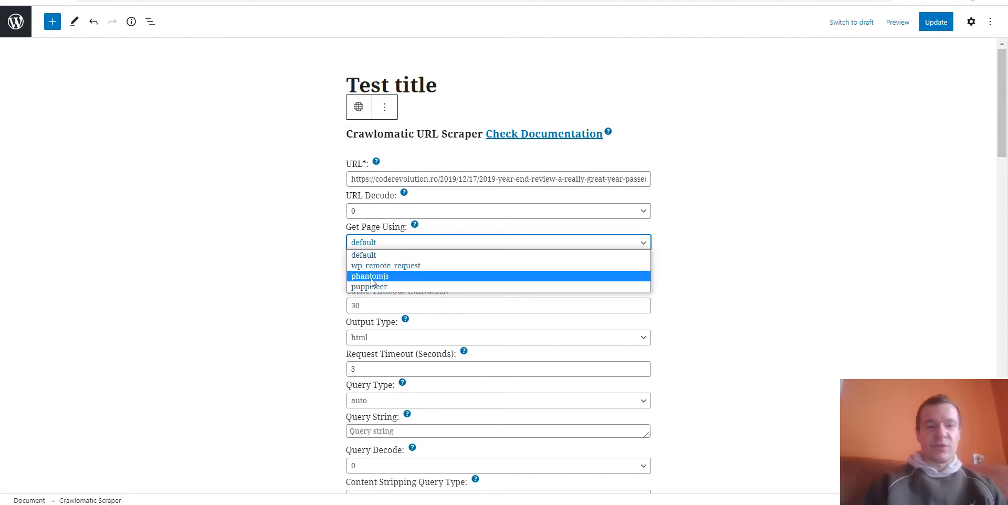
{"action": "left_click", "coordinate": [319, 276]}
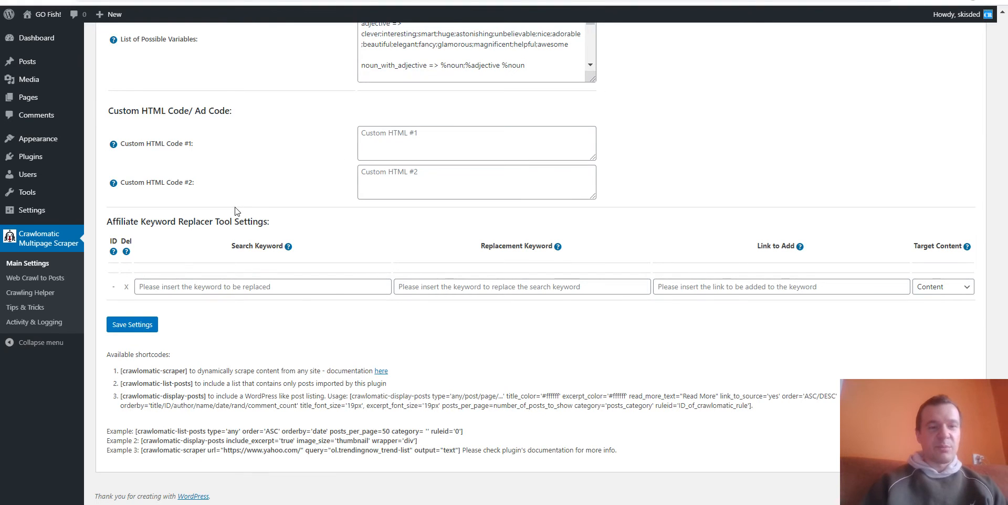
- Search the plugin's main settings page for "PhantomJS" to locate the PhantomJS settings
{"action": "scroll", "coordinate": [235, 211], "scroll_direction": "up", "scroll_amount": 20}
{"action": "key", "text": "ctrl+f"}
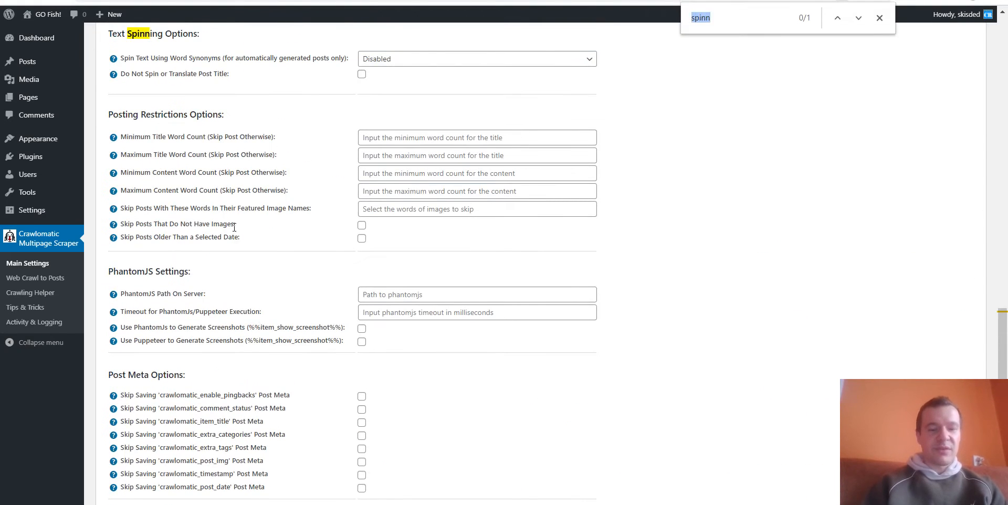
{"action": "type", "text": "phan"}
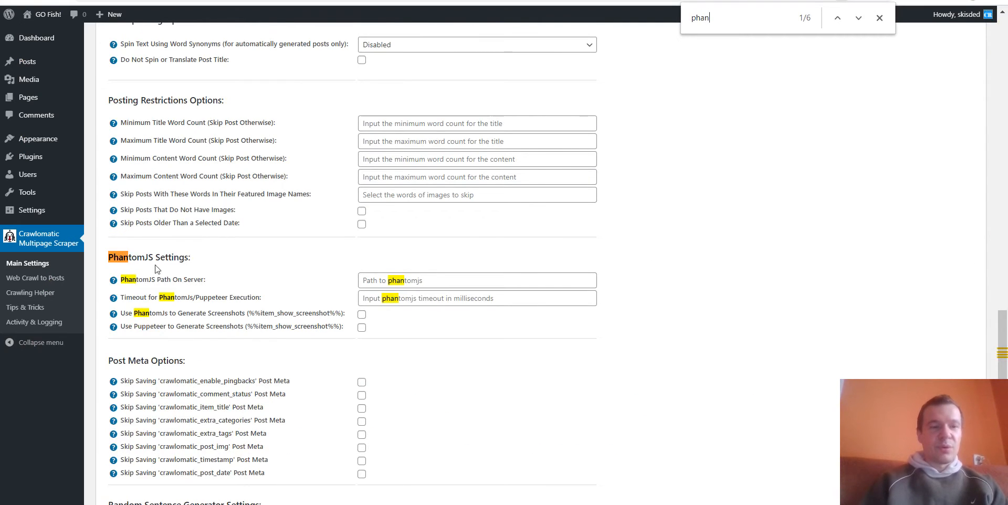
{"action": "double_click", "coordinate": [136, 256]}
{"action": "key", "text": "ctrl+c"}
{"action": "key", "text": "ctrl+f"}
{"action": "key", "text": "ctrl+v"}
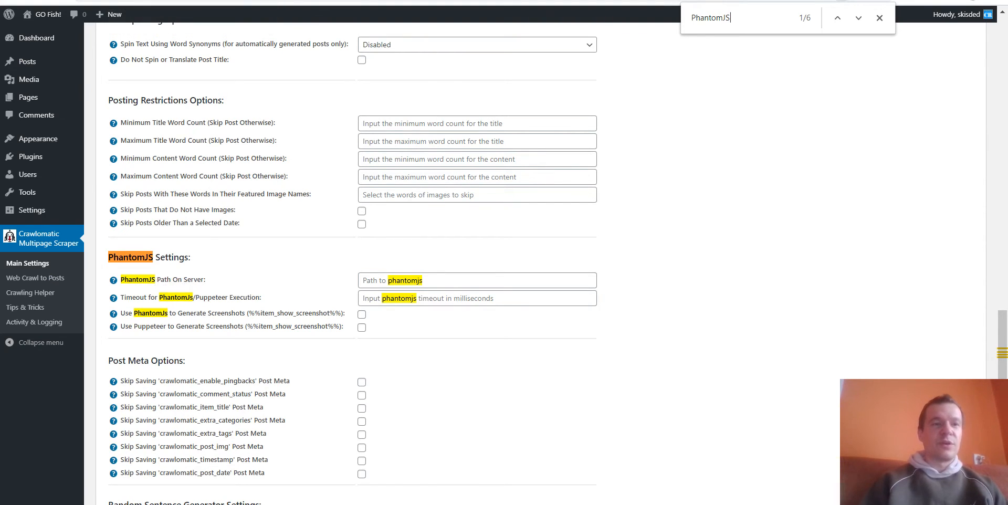
- Return to the post editor and review the phantomjs and puppeteer choices for Get Page Using
{"action": "left_click", "coordinate": [182, 1]}
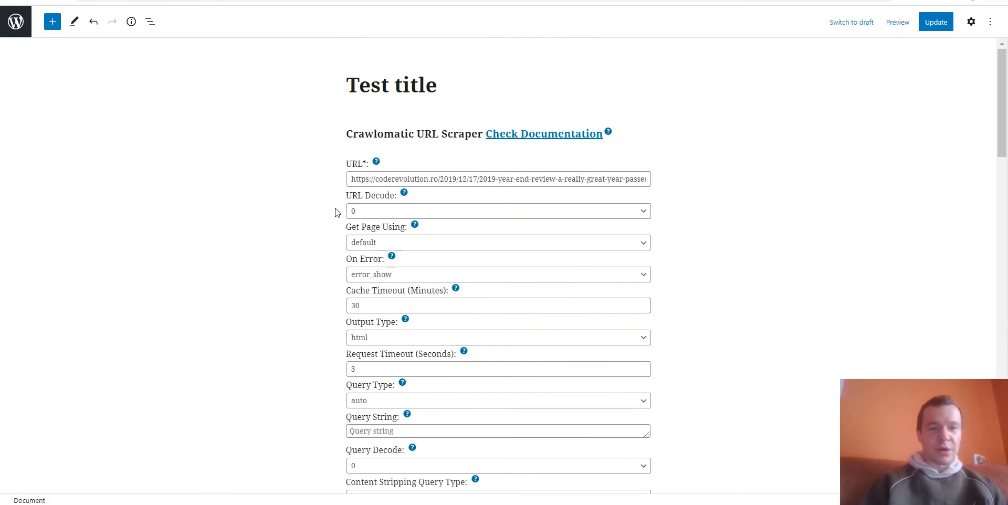
{"action": "left_click", "coordinate": [371, 248]}
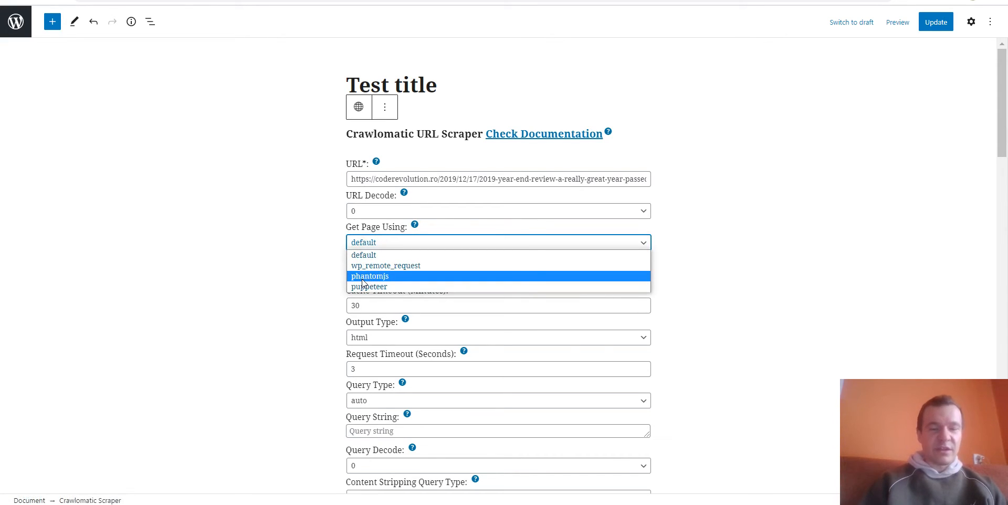
{"action": "left_click", "coordinate": [331, 273]}
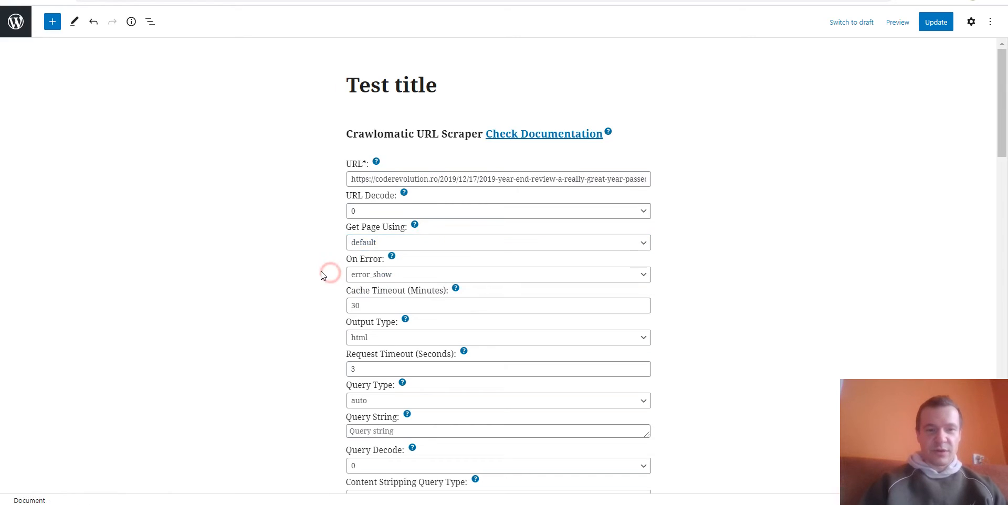
- Review the scraper block's On Error options and highlight the Cache Timeout value, leaving both settings as they are
{"action": "left_click", "coordinate": [372, 277]}
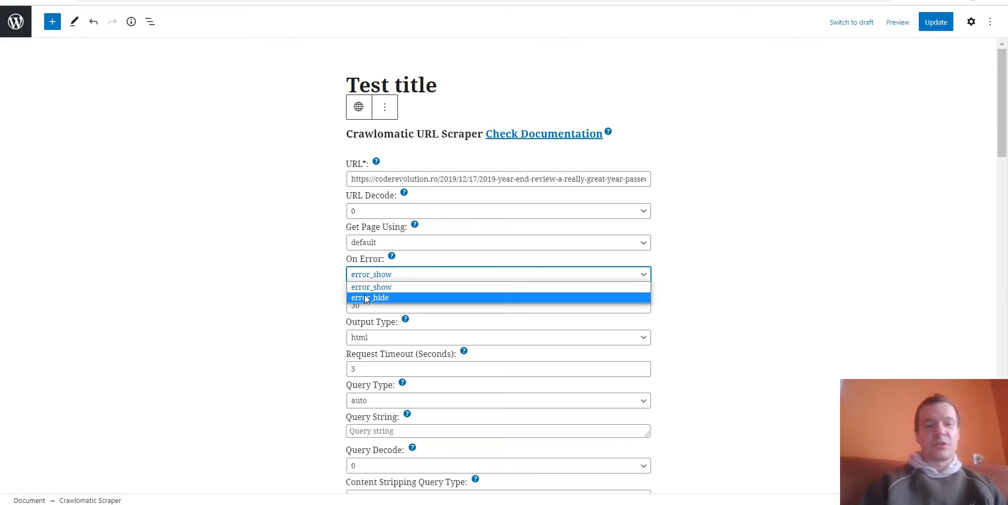
{"action": "left_click", "coordinate": [309, 284]}
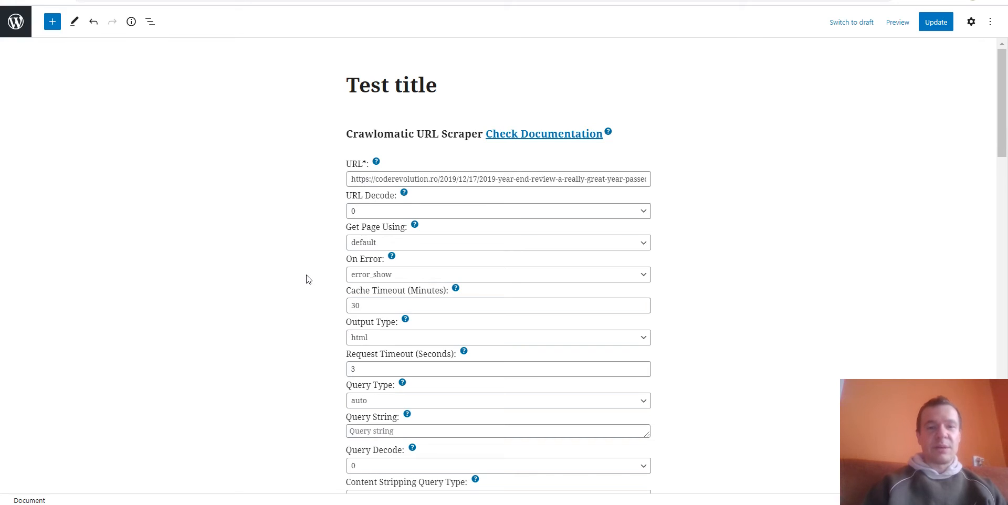
{"action": "left_click", "coordinate": [367, 281]}
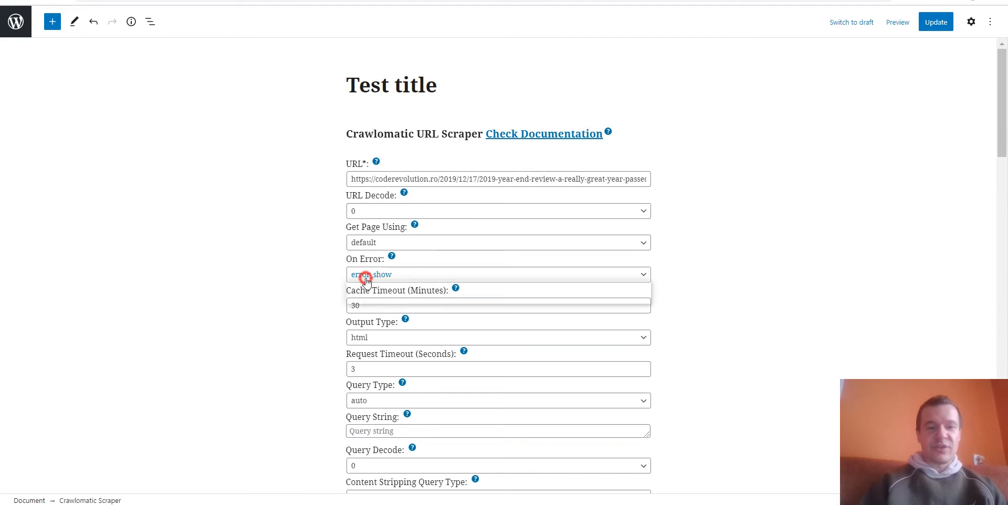
{"action": "left_click", "coordinate": [326, 298]}
{"action": "left_click_drag", "start_coordinate": [368, 306], "coordinate": [346, 308]}
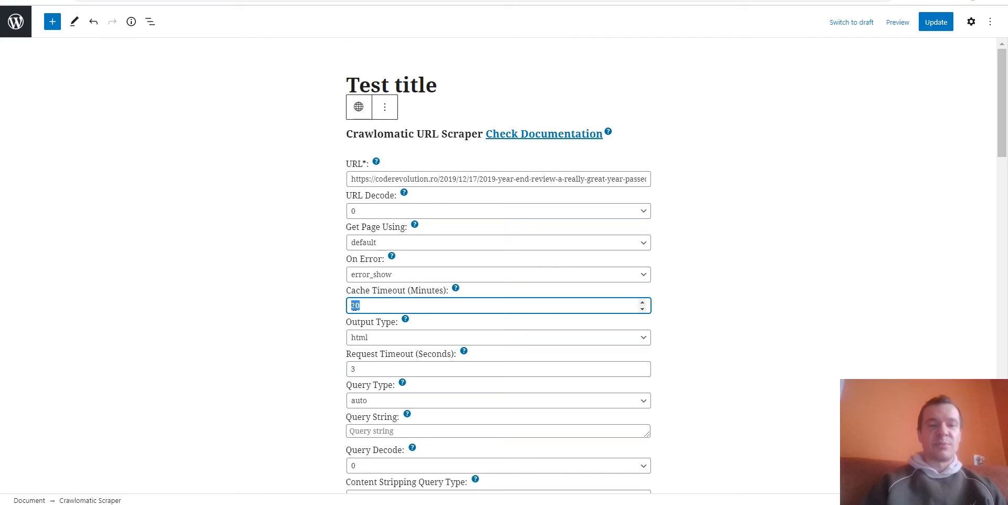
{"action": "scroll", "coordinate": [338, 295], "scroll_direction": "down", "scroll_amount": 2}
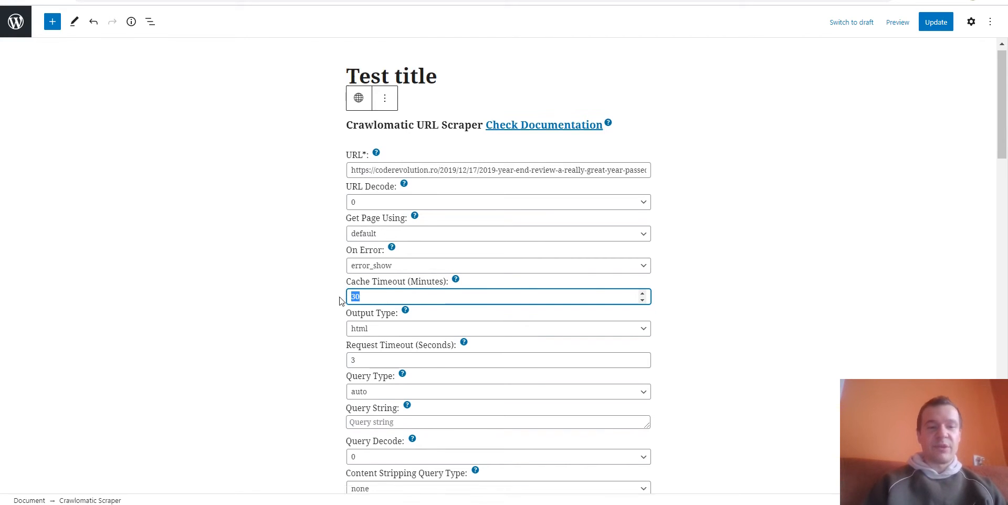
- Review the scraper block's Output Type options and highlight the Request Timeout value, leaving both settings as they are
{"action": "left_click", "coordinate": [367, 209]}
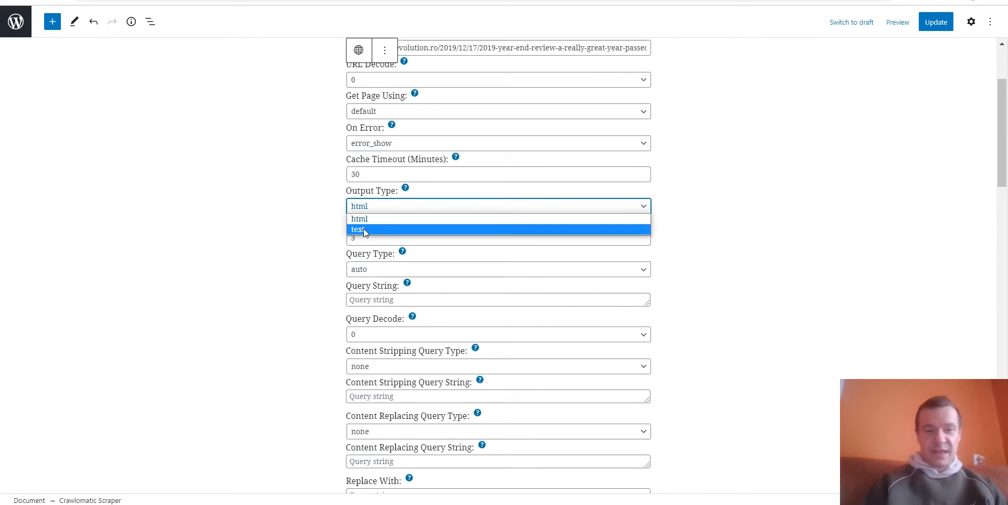
{"action": "left_click", "coordinate": [330, 224]}
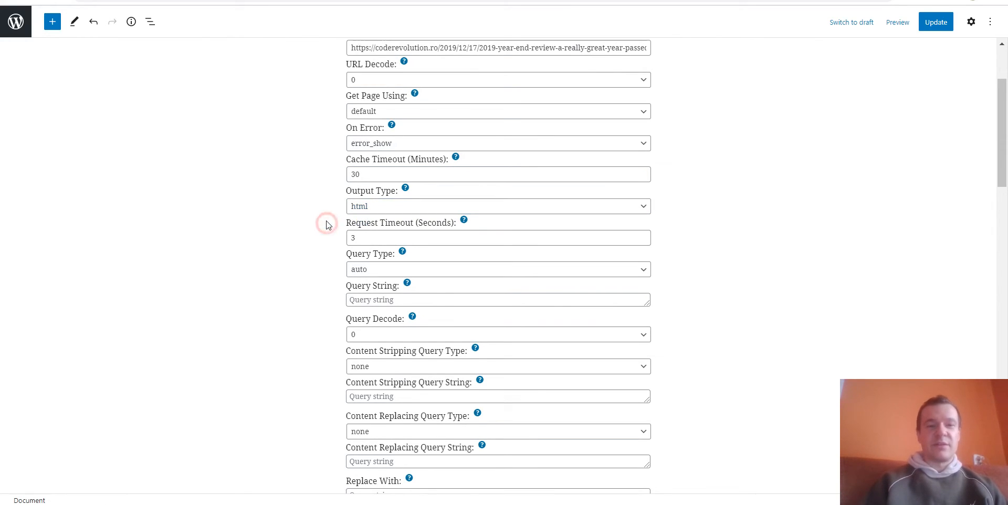
{"action": "double_click", "coordinate": [358, 243]}
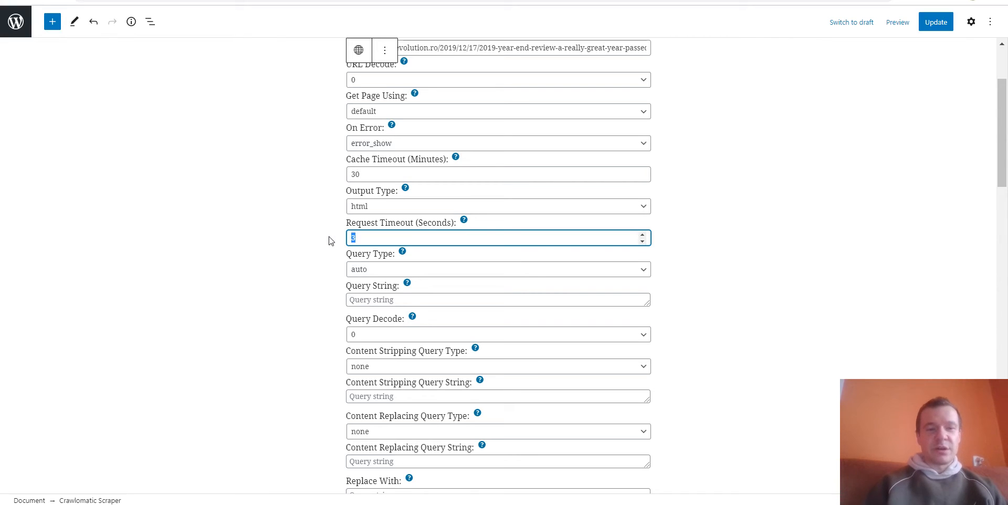
{"action": "left_click", "coordinate": [327, 239]}
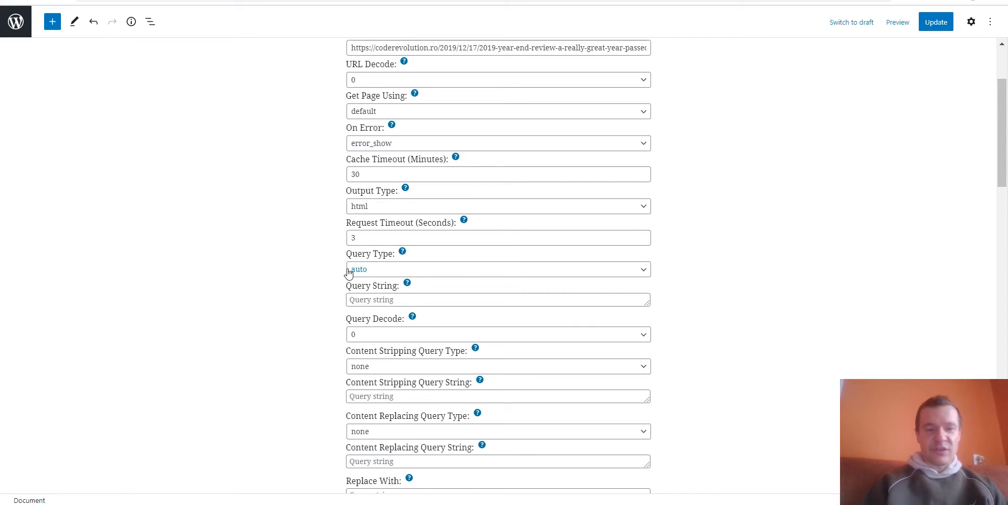
- Review the available Query Type options in the scraper block, pointing out auto, without changing the selection
{"action": "left_click", "coordinate": [349, 271]}
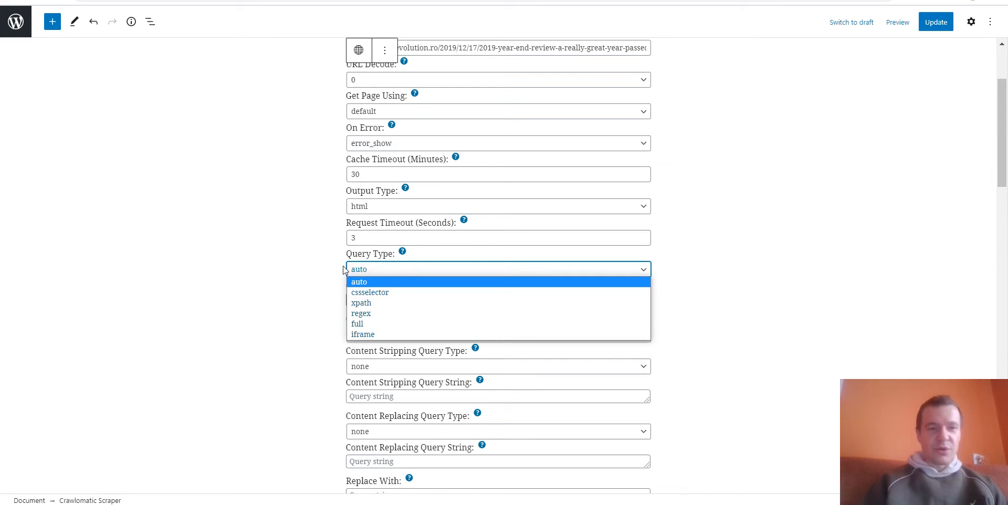
{"action": "left_click", "coordinate": [343, 266]}
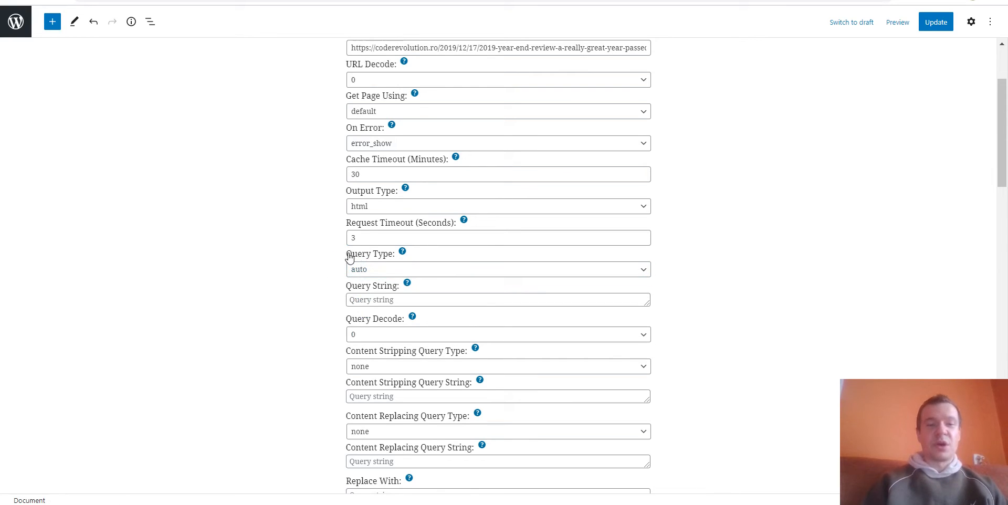
{"action": "left_click", "coordinate": [350, 269]}
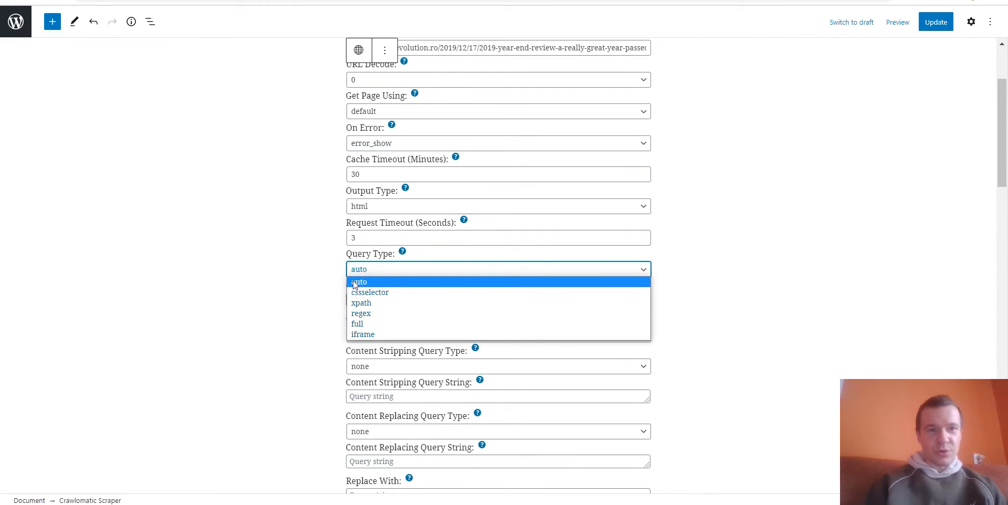
{"action": "left_click", "coordinate": [283, 155]}
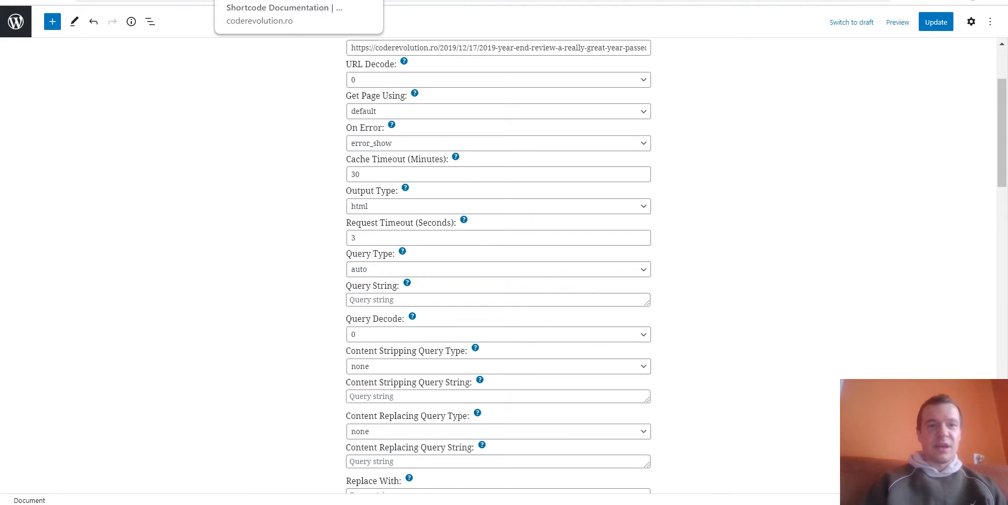
- Switch to the published test post and review the automatically extracted article content up to its beginning
{"action": "left_click", "coordinate": [473, 0]}
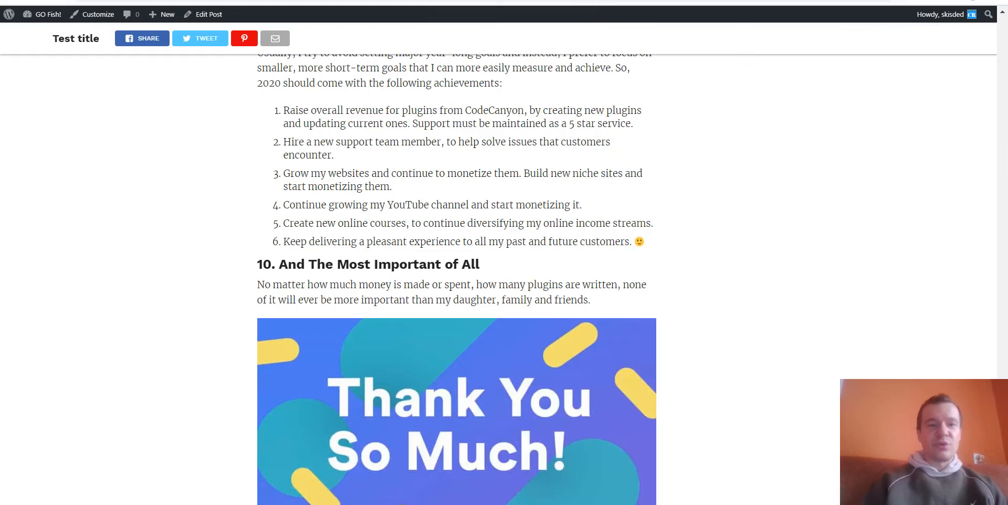
{"action": "scroll", "coordinate": [327, 201], "scroll_direction": "up", "scroll_amount": 20}
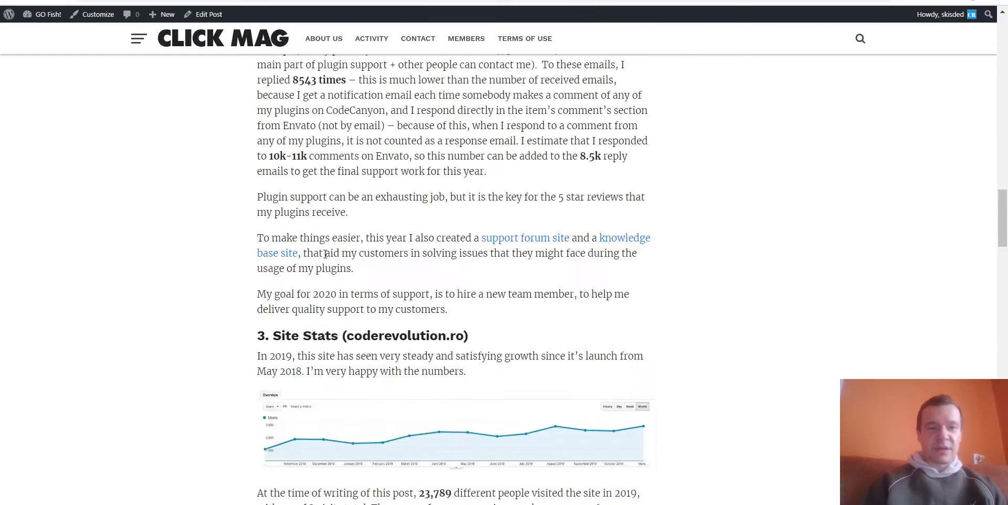
{"action": "scroll", "coordinate": [324, 260], "scroll_direction": "up", "scroll_amount": 15}
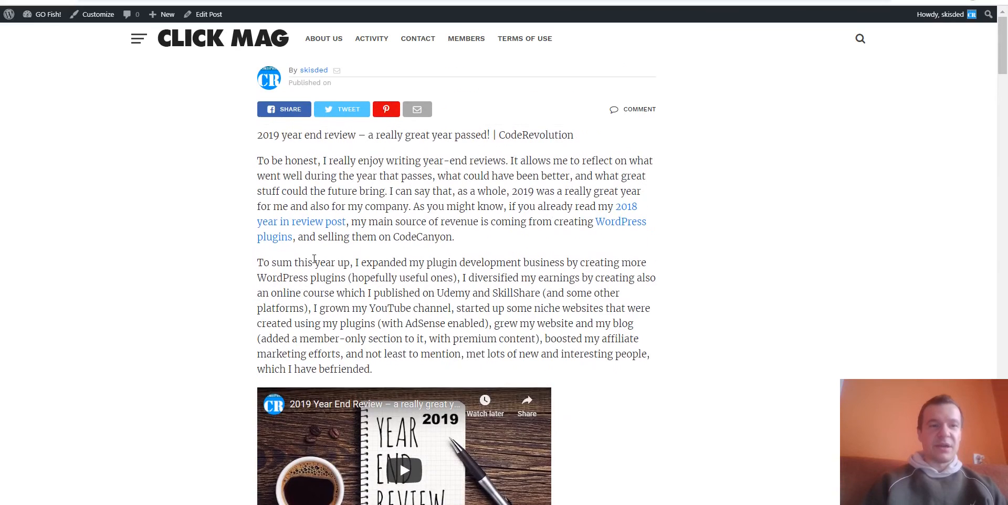
- Return to the post editor, review the regex choice for Query Type and highlight the Query String label
{"action": "left_click", "coordinate": [357, 1]}
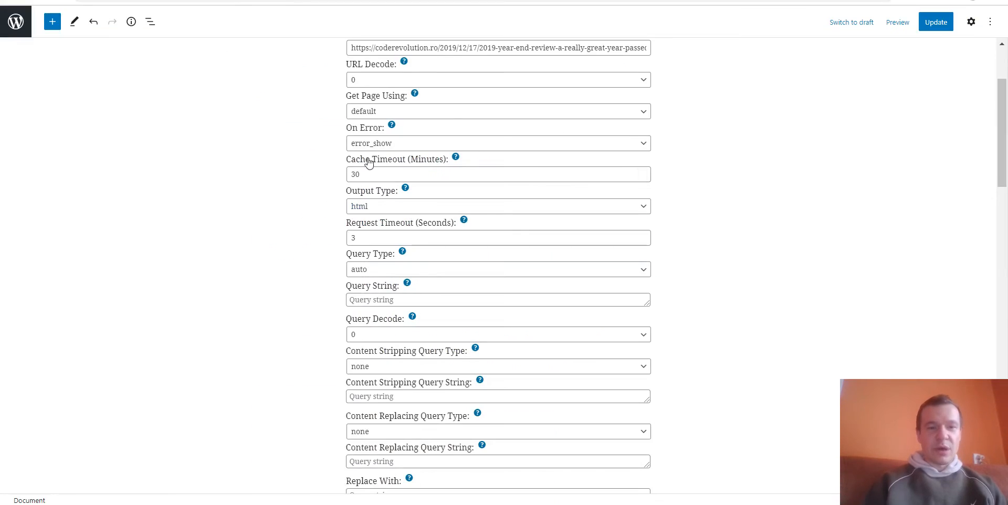
{"action": "left_click", "coordinate": [360, 271]}
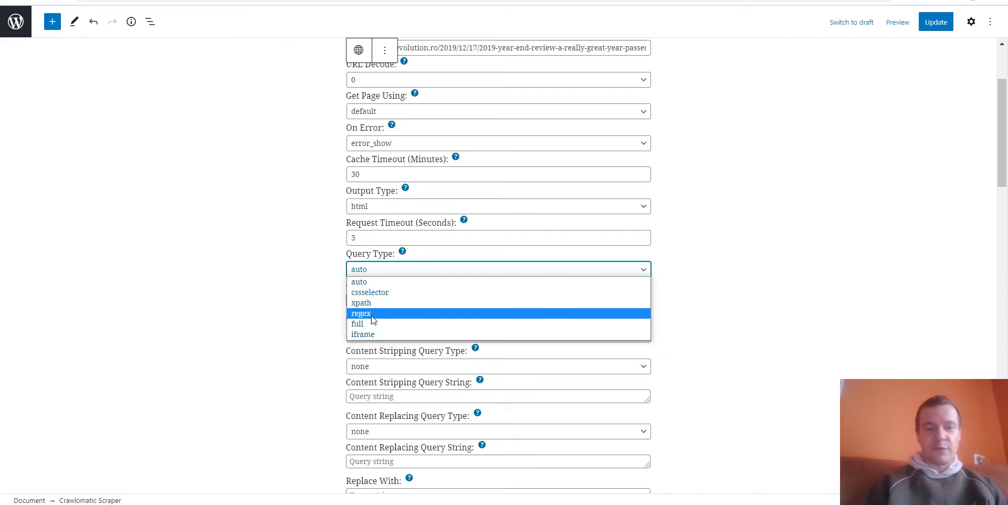
{"action": "left_click", "coordinate": [320, 285]}
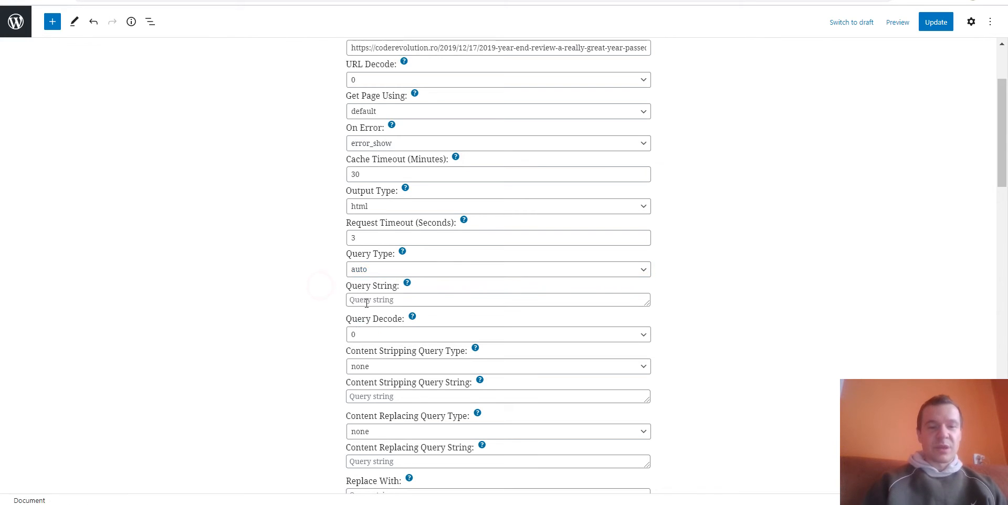
{"action": "left_click_drag", "start_coordinate": [352, 286], "coordinate": [393, 286]}
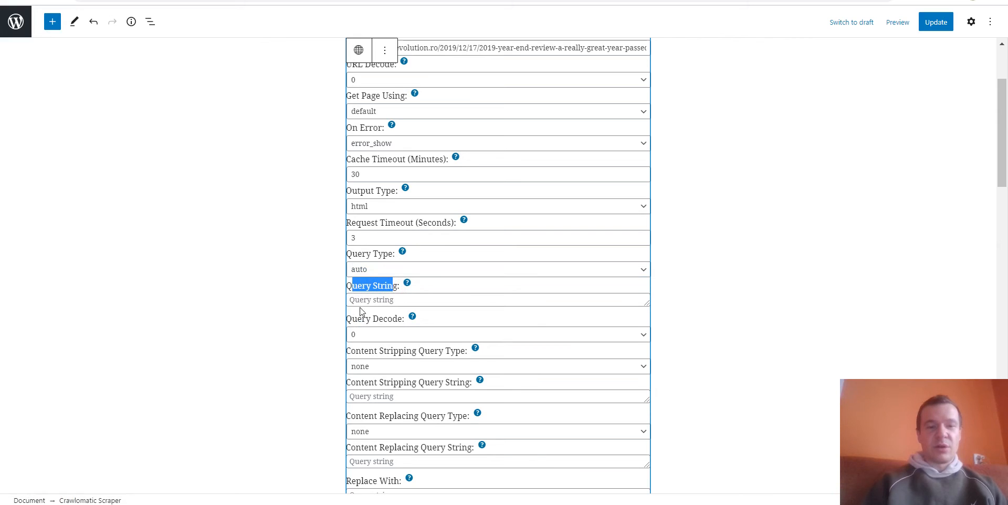
{"action": "left_click", "coordinate": [317, 303]}
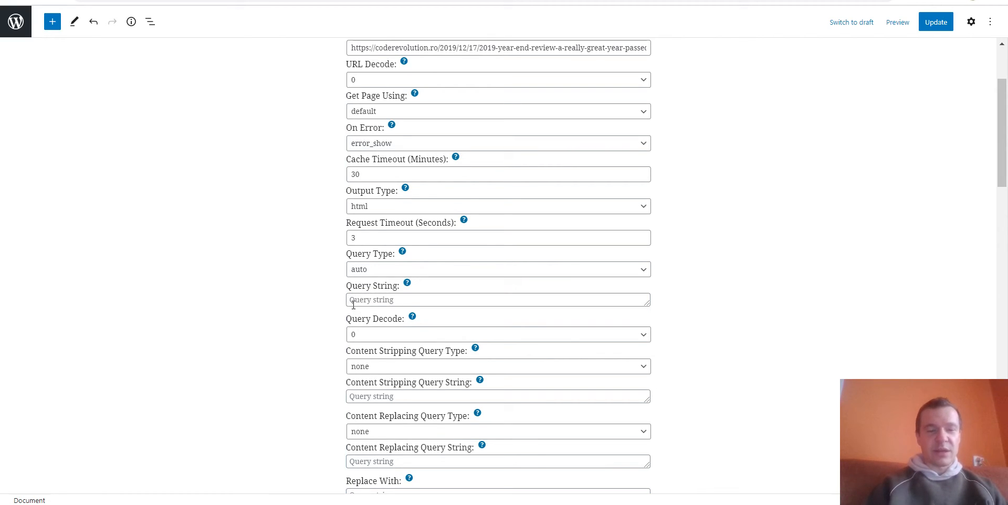
- Review the iframe and cssselector choices for Query Type in relation to the Query String field, keeping the current selection
{"action": "left_click", "coordinate": [361, 271]}
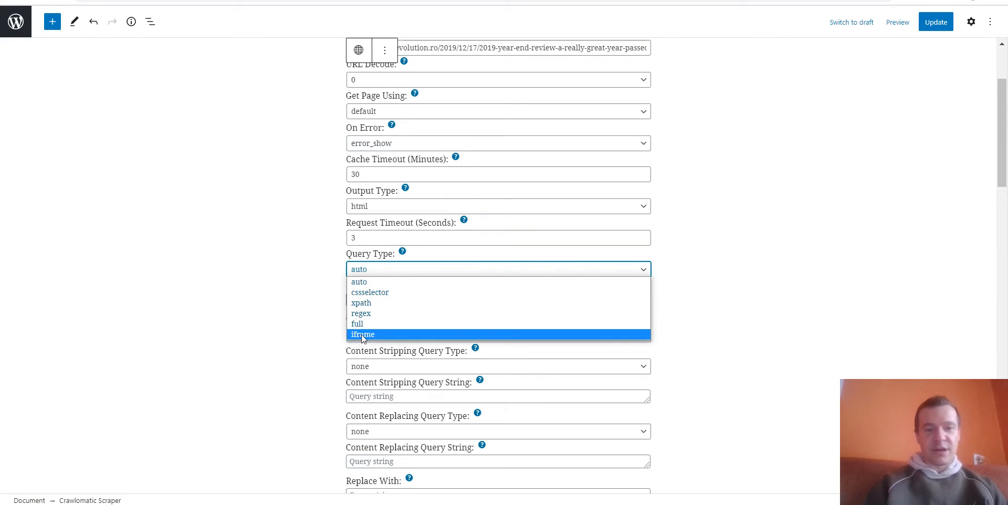
{"action": "left_click", "coordinate": [328, 339]}
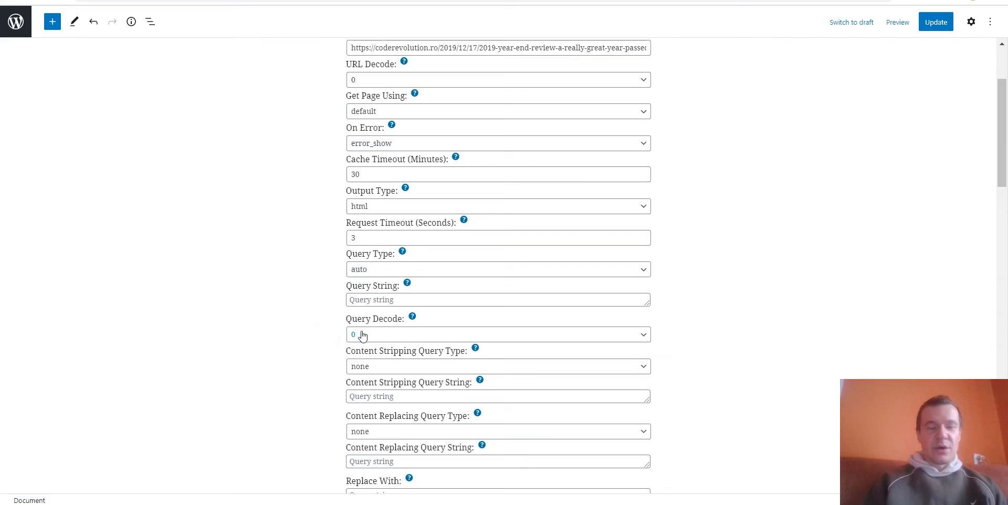
{"action": "left_click", "coordinate": [356, 300]}
{"action": "left_click", "coordinate": [360, 268]}
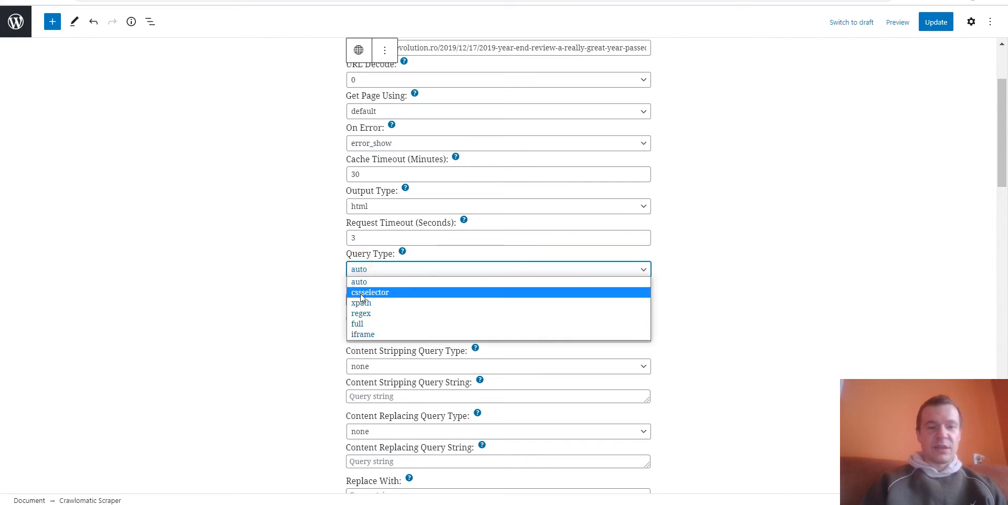
{"action": "left_click", "coordinate": [304, 292]}
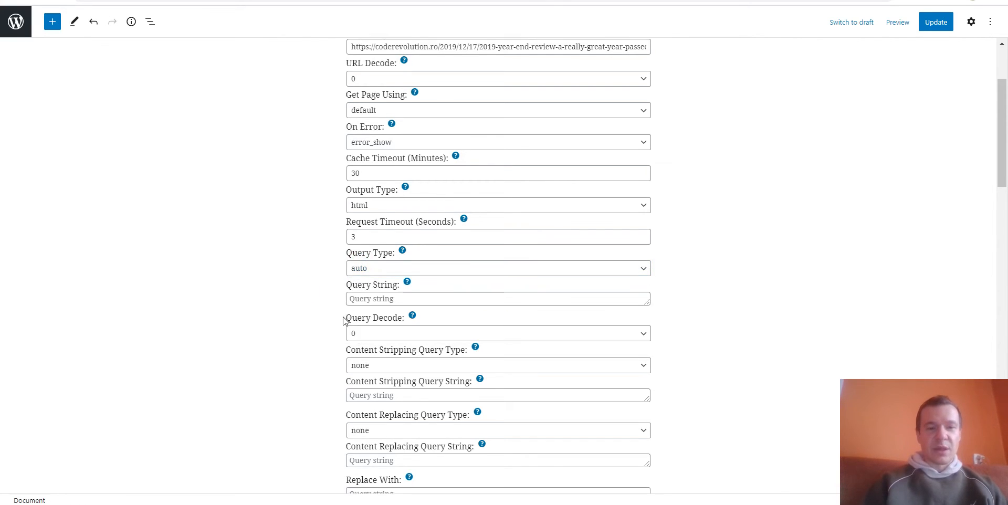
- Review the Query Decode and Content Stripping Query Type options in the scraper block without changing them
{"action": "scroll", "coordinate": [368, 212], "scroll_direction": "down", "scroll_amount": 3}
{"action": "left_click", "coordinate": [367, 206]}
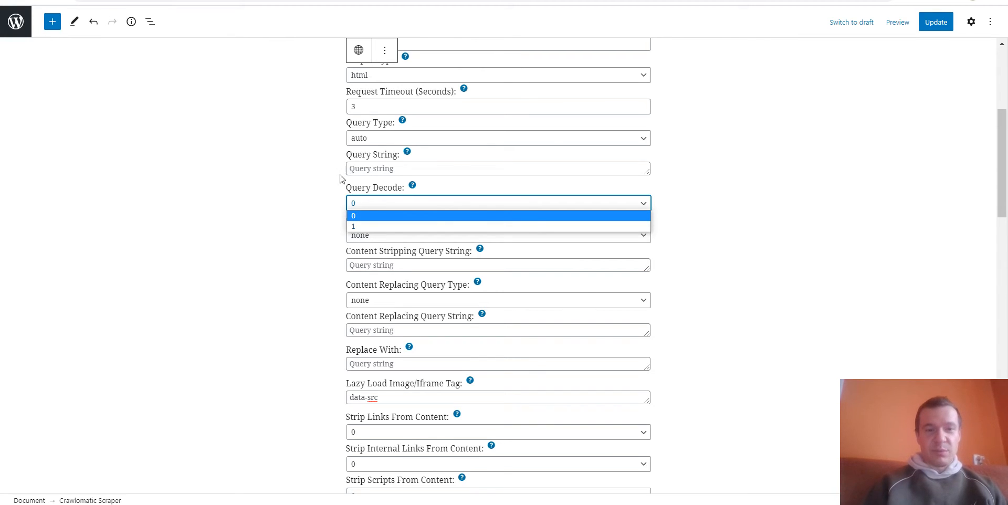
{"action": "left_click", "coordinate": [336, 183]}
{"action": "left_click", "coordinate": [366, 236]}
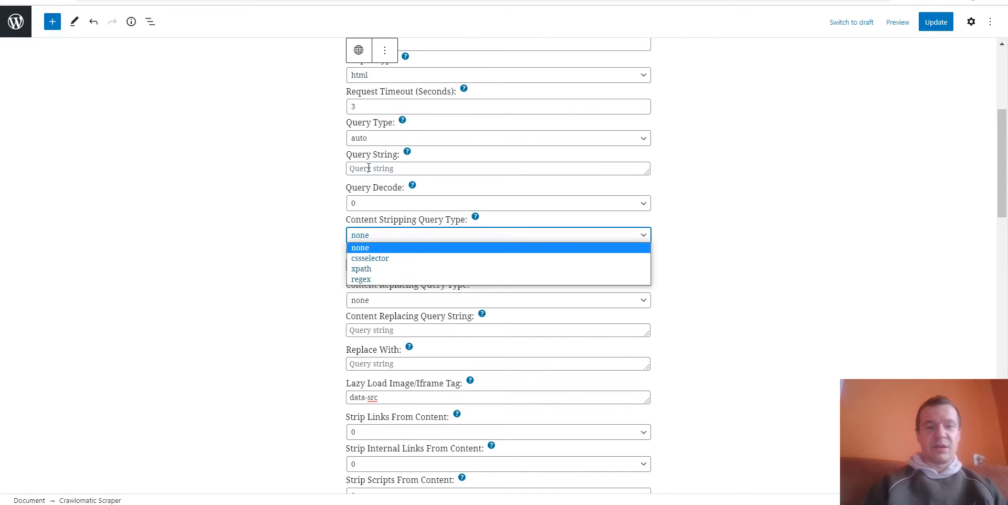
{"action": "left_click", "coordinate": [306, 231]}
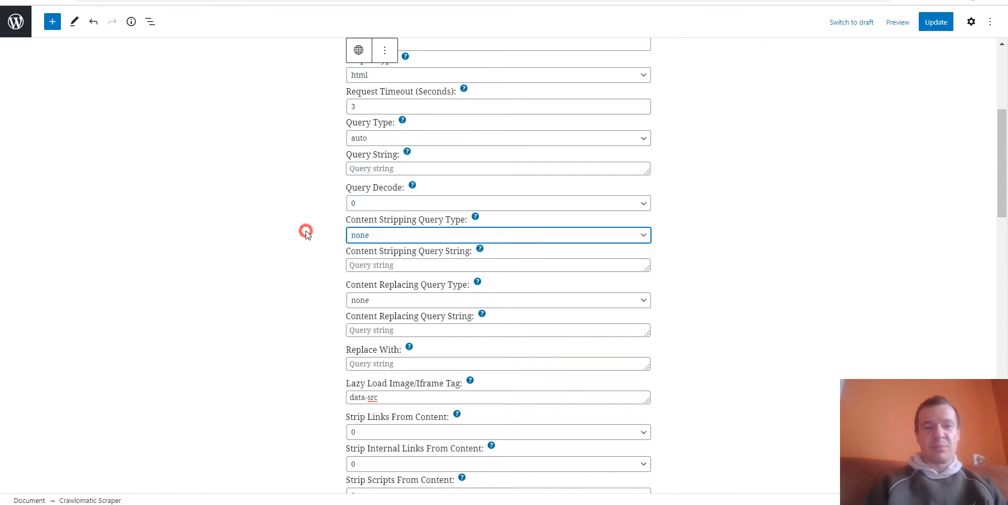
{"action": "left_click", "coordinate": [362, 236]}
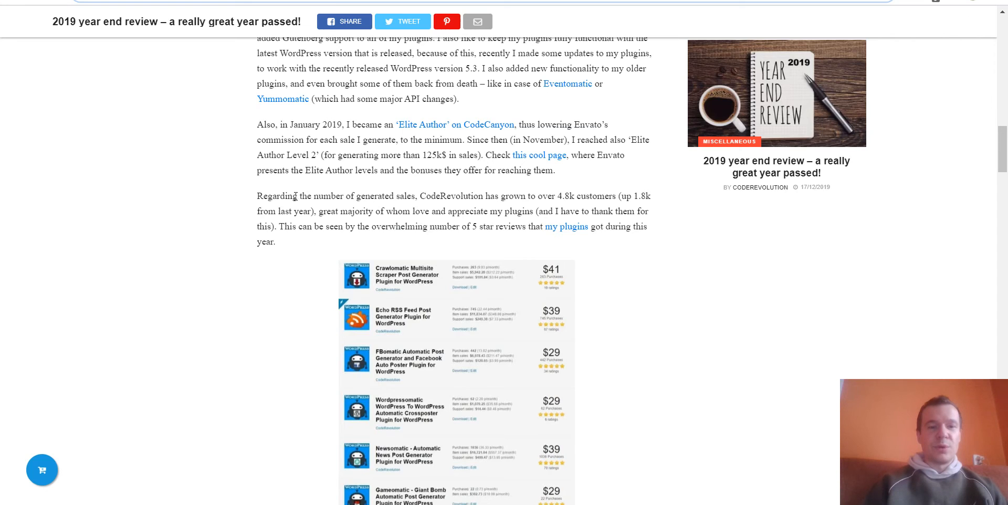
- On the source 2019 year end review article, highlight the "1. CodeRevolution on CodeCanyon" section as an example of content to strip
{"action": "scroll", "coordinate": [440, 257], "scroll_direction": "up", "scroll_amount": 4}
{"action": "scroll", "coordinate": [440, 257], "scroll_direction": "up", "scroll_amount": 4}
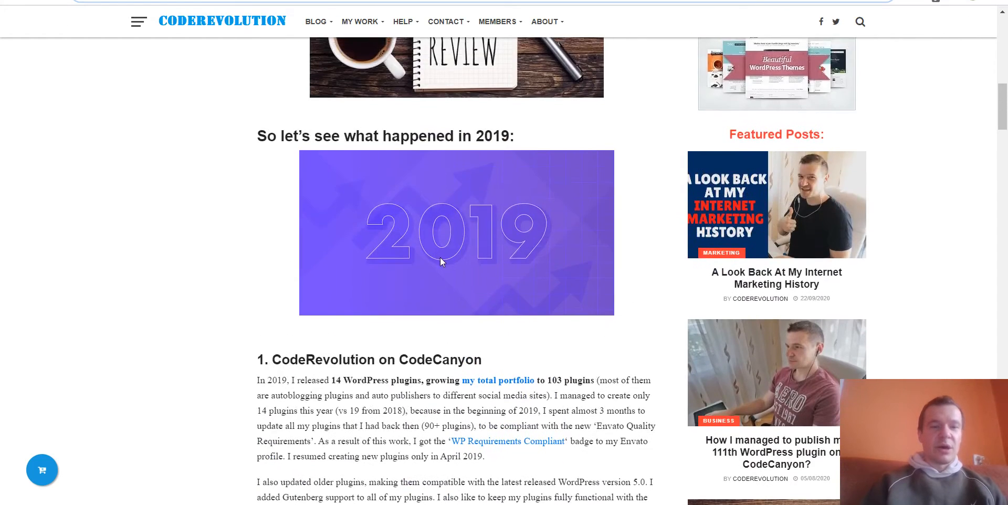
{"action": "scroll", "coordinate": [440, 257], "scroll_direction": "down", "scroll_amount": 5}
{"action": "left_click", "coordinate": [257, 92]}
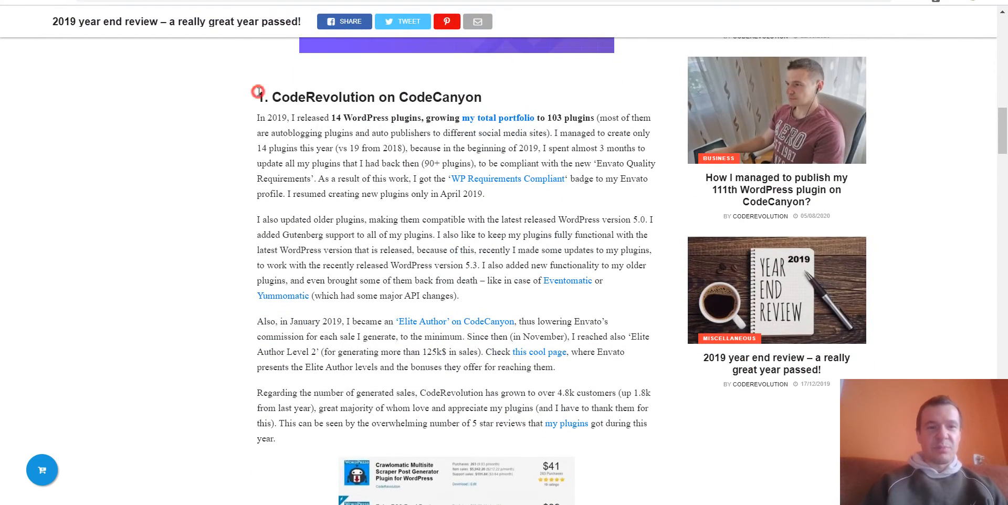
{"action": "left_click_drag", "start_coordinate": [257, 92], "coordinate": [440, 213]}
{"action": "scroll", "coordinate": [391, 294], "scroll_direction": "down", "scroll_amount": 5}
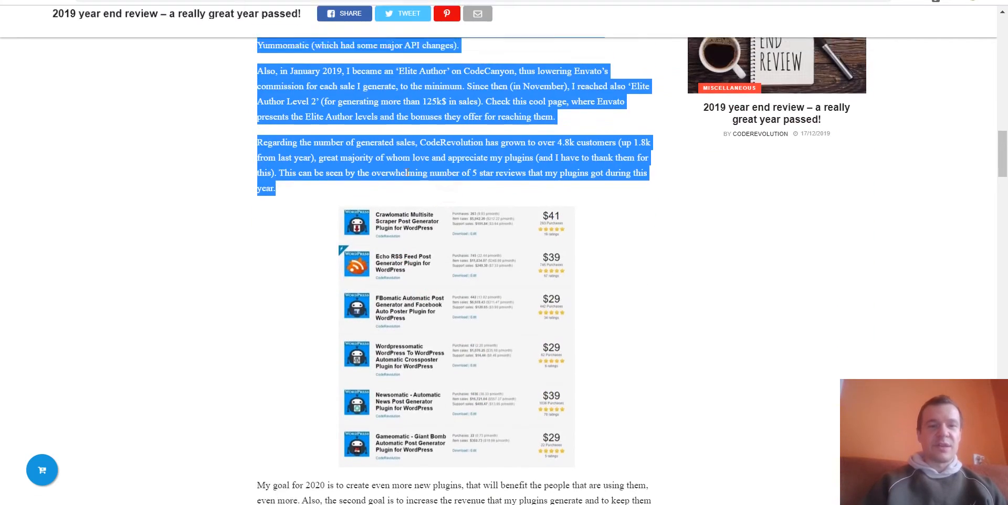
- Highlight individual paragraphs under "1. CodeRevolution on CodeCanyon" in the source article as examples of strippable content
{"action": "scroll", "coordinate": [407, 173], "scroll_direction": "up", "scroll_amount": 4}
{"action": "left_click", "coordinate": [258, 155]}
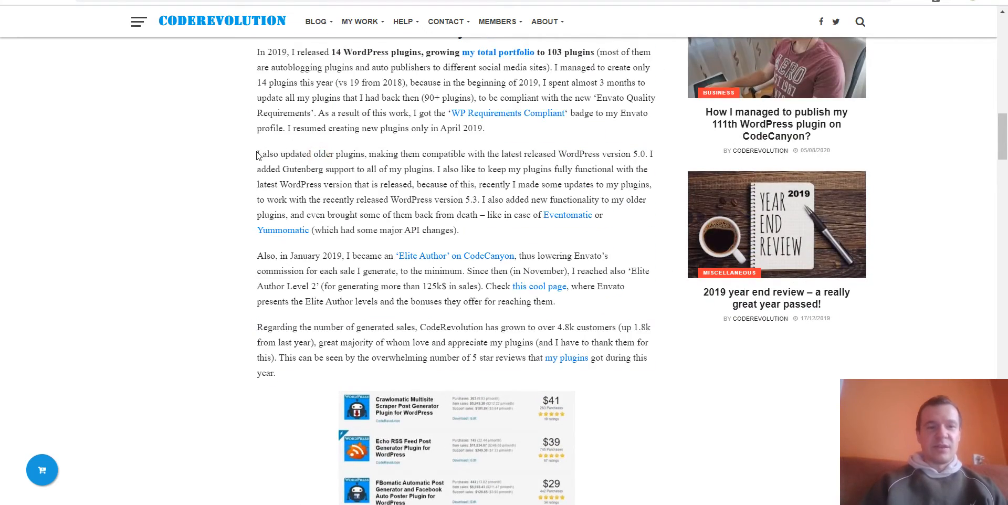
{"action": "left_click_drag", "start_coordinate": [258, 155], "coordinate": [458, 231]}
{"action": "scroll", "coordinate": [402, 194], "scroll_direction": "up", "scroll_amount": 4}
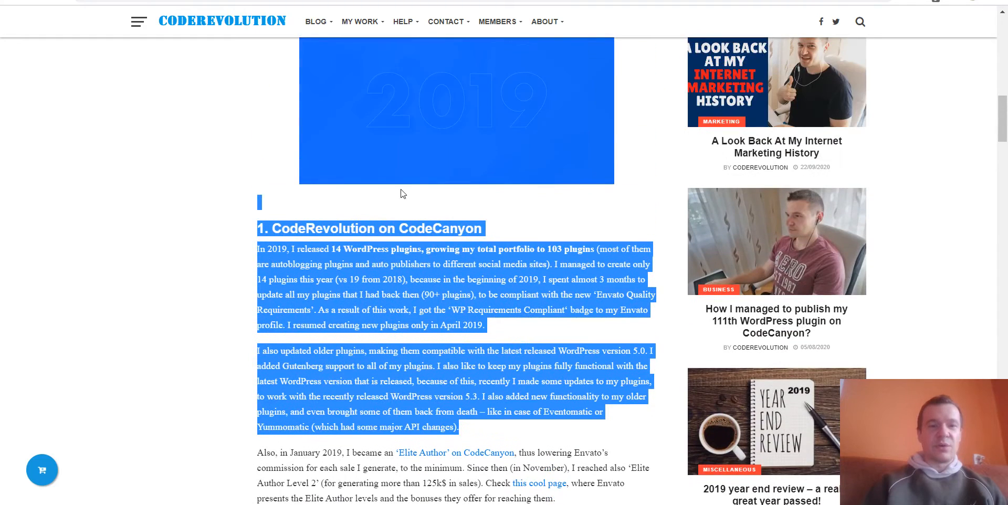
{"action": "left_click", "coordinate": [307, 261]}
{"action": "left_click_drag", "start_coordinate": [256, 251], "coordinate": [355, 286]}
{"action": "left_click_drag", "start_coordinate": [500, 331], "coordinate": [254, 249]}
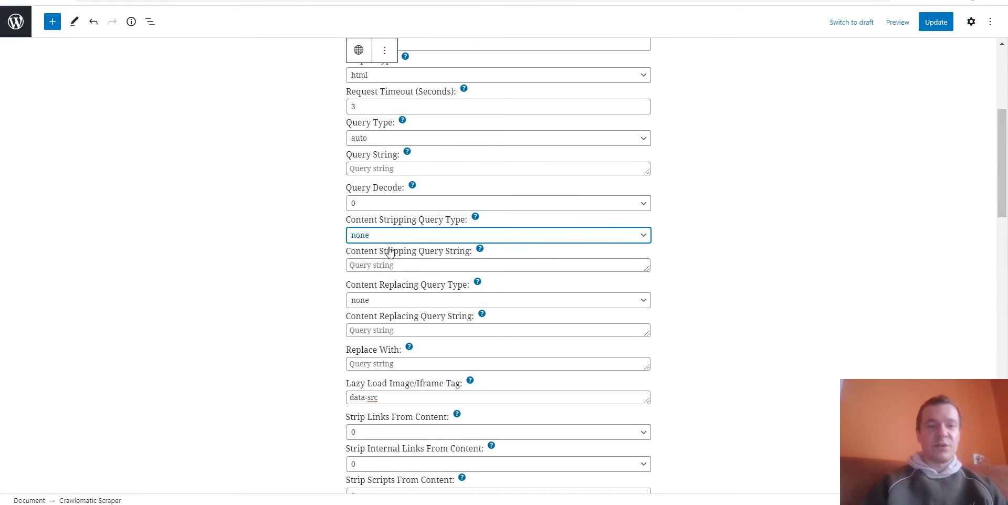
- Back in the post editor, review the Content Stripping Query String and Content Replacing query settings, highlighting the word "Replacing"
{"action": "scroll", "coordinate": [349, 288], "scroll_direction": "down", "scroll_amount": 4}
{"action": "scroll", "coordinate": [364, 105], "scroll_direction": "up", "scroll_amount": 3}
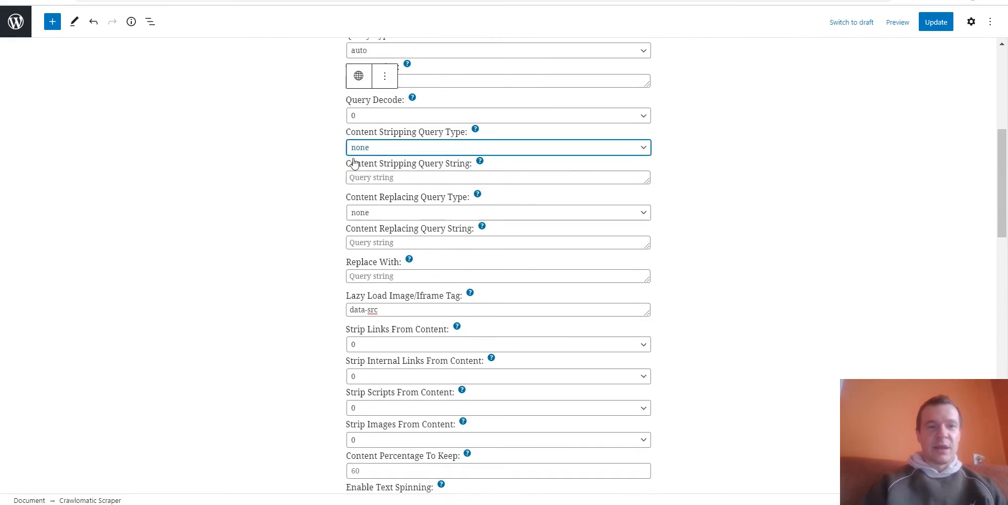
{"action": "left_click", "coordinate": [373, 197]}
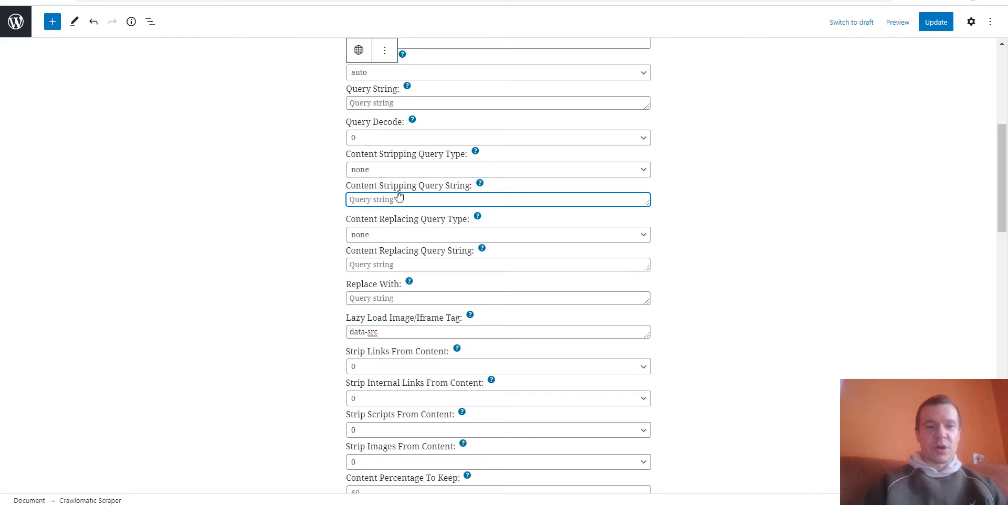
{"action": "left_click", "coordinate": [367, 234]}
{"action": "left_click", "coordinate": [345, 231]}
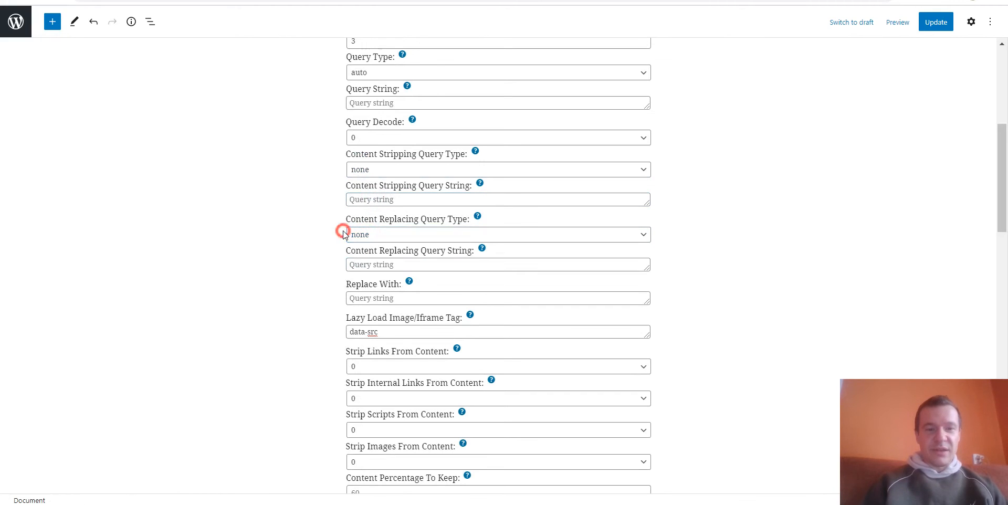
{"action": "left_click", "coordinate": [367, 265]}
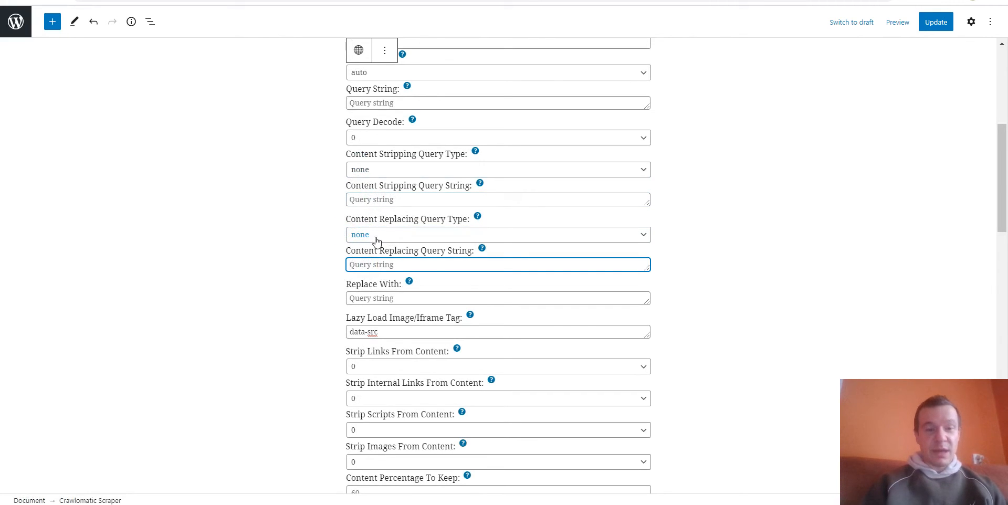
{"action": "left_click_drag", "start_coordinate": [379, 220], "coordinate": [424, 225]}
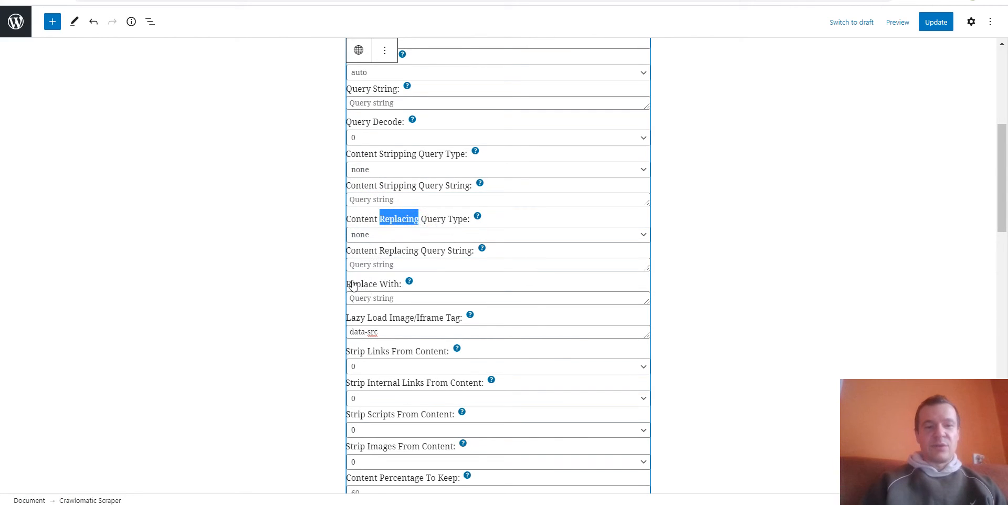
- Highlight the "Replace With" and "Lazy Load Image" setting labels in the scraper block
{"action": "left_click_drag", "start_coordinate": [353, 285], "coordinate": [400, 283]}
{"action": "scroll", "coordinate": [361, 240], "scroll_direction": "down", "scroll_amount": 1}
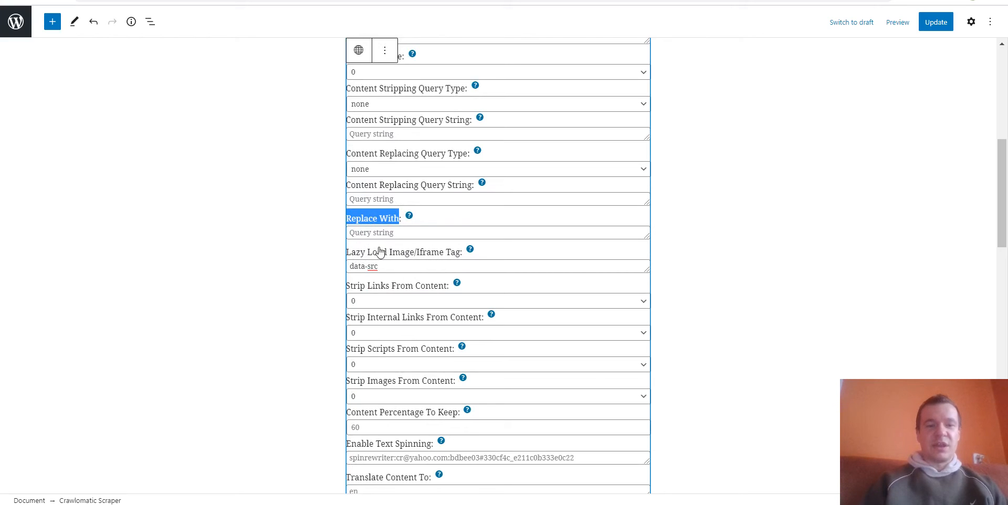
{"action": "left_click", "coordinate": [381, 252]}
{"action": "left_click_drag", "start_coordinate": [347, 253], "coordinate": [414, 255]}
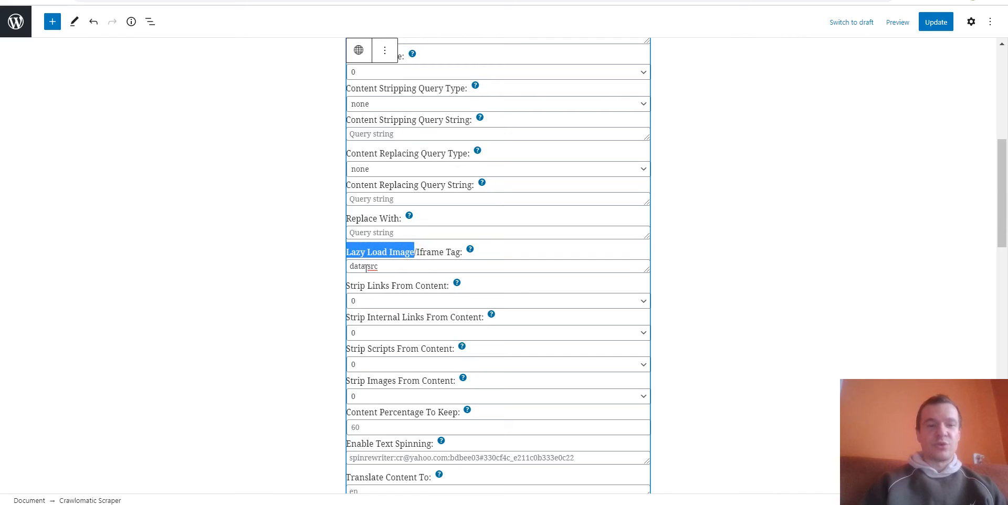
- Review the choices for Strip Links, Strip Internal Links and Strip Scripts From Content without changing them
{"action": "scroll", "coordinate": [366, 271], "scroll_direction": "down", "scroll_amount": 3}
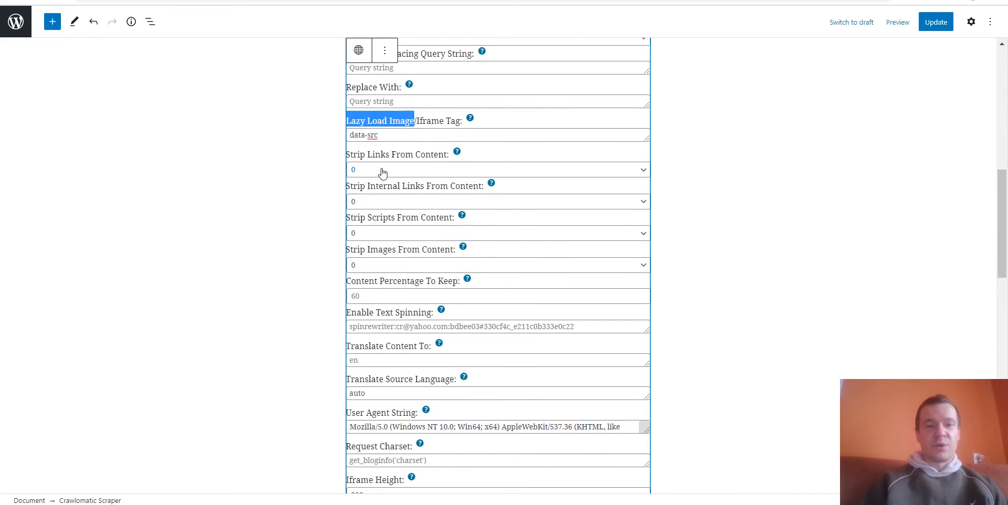
{"action": "left_click", "coordinate": [386, 170]}
{"action": "left_click", "coordinate": [372, 203]}
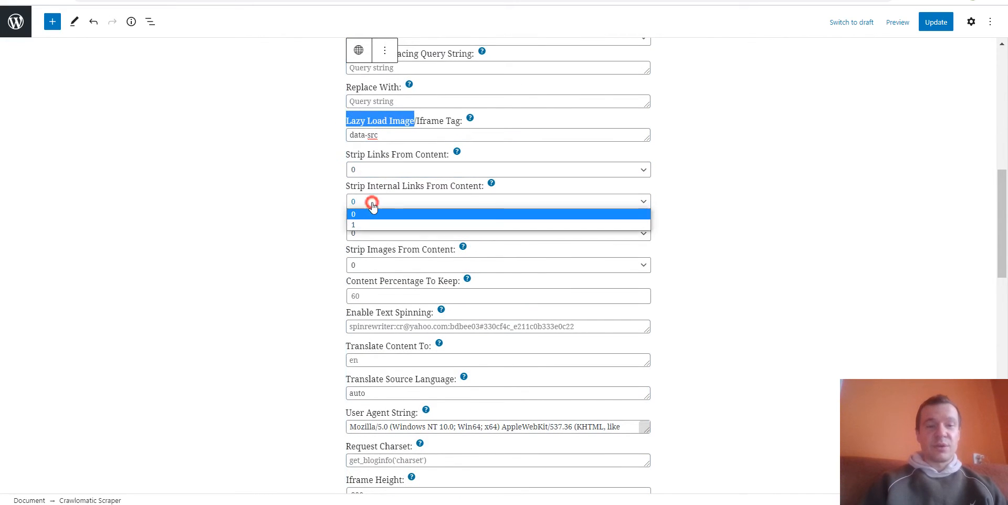
{"action": "left_click", "coordinate": [386, 191]}
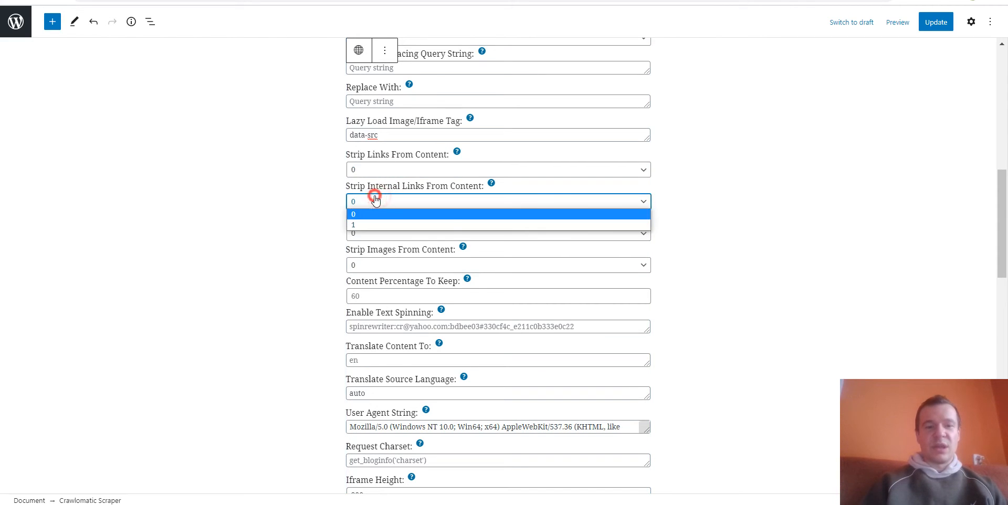
{"action": "left_click", "coordinate": [374, 195]}
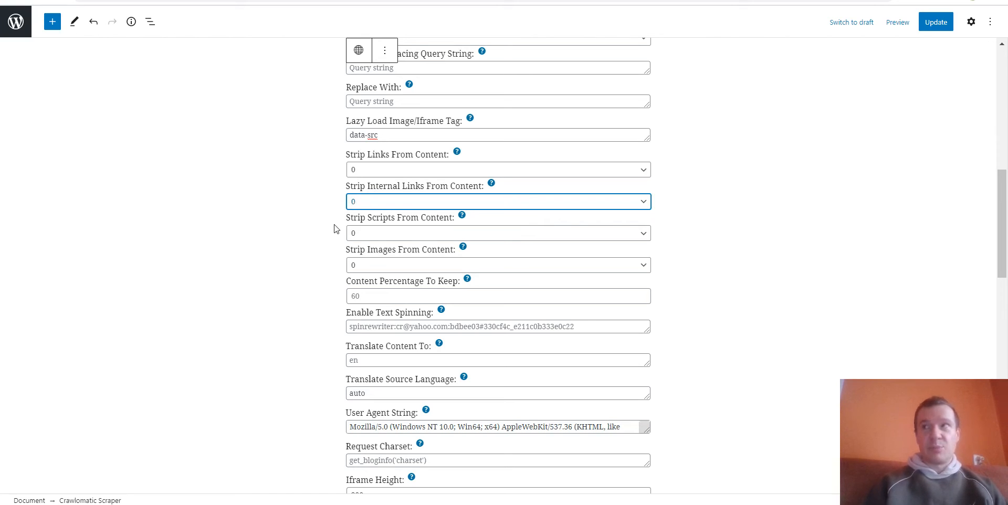
{"action": "left_click", "coordinate": [354, 233]}
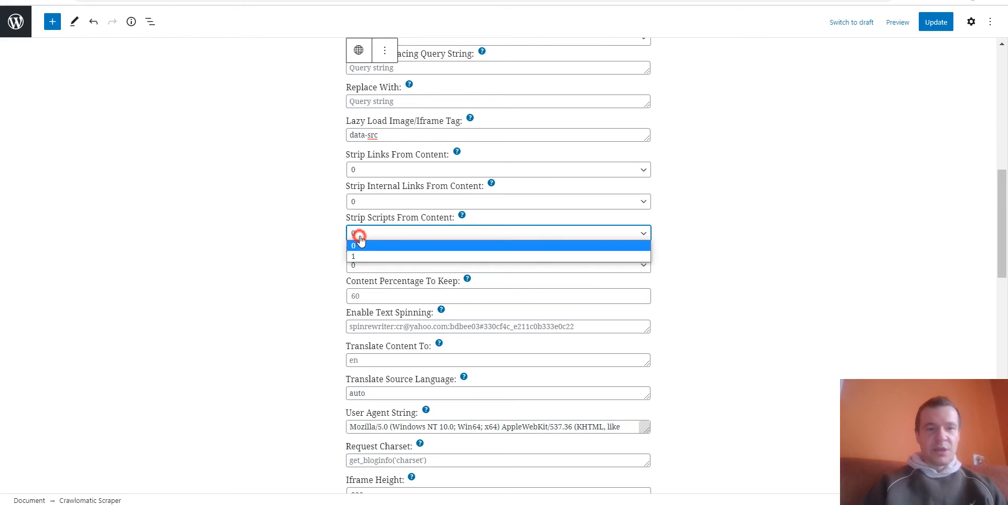
{"action": "left_click", "coordinate": [386, 219]}
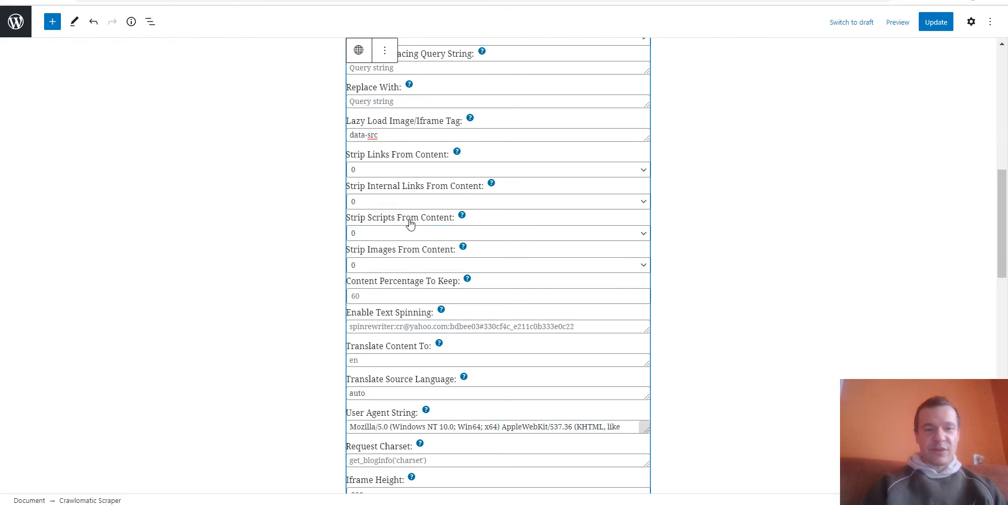
- Visit the Content Percentage To Keep field and set Enable Text Spinning to 1
{"action": "left_click", "coordinate": [365, 294]}
{"action": "scroll", "coordinate": [368, 294], "scroll_direction": "down", "scroll_amount": 2}
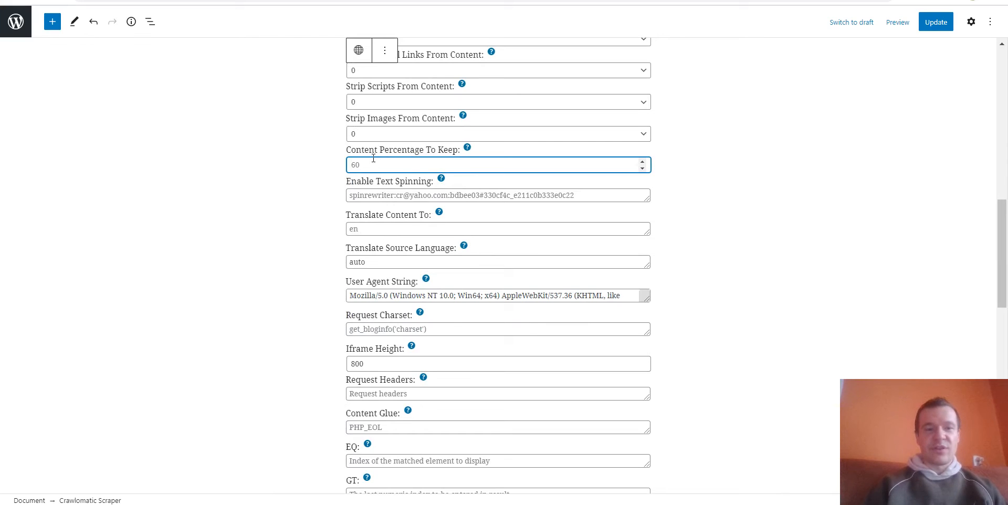
{"action": "left_click", "coordinate": [375, 197]}
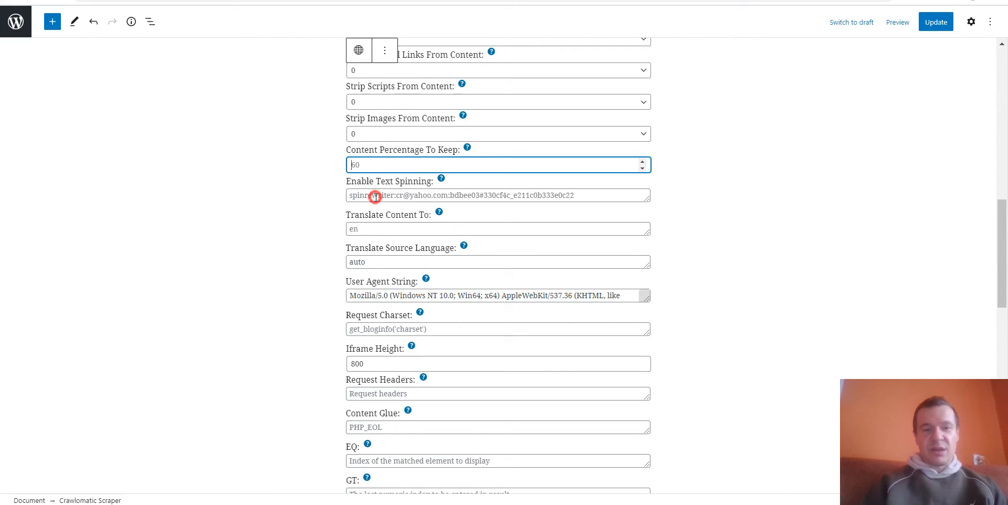
{"action": "type", "text": "1"}
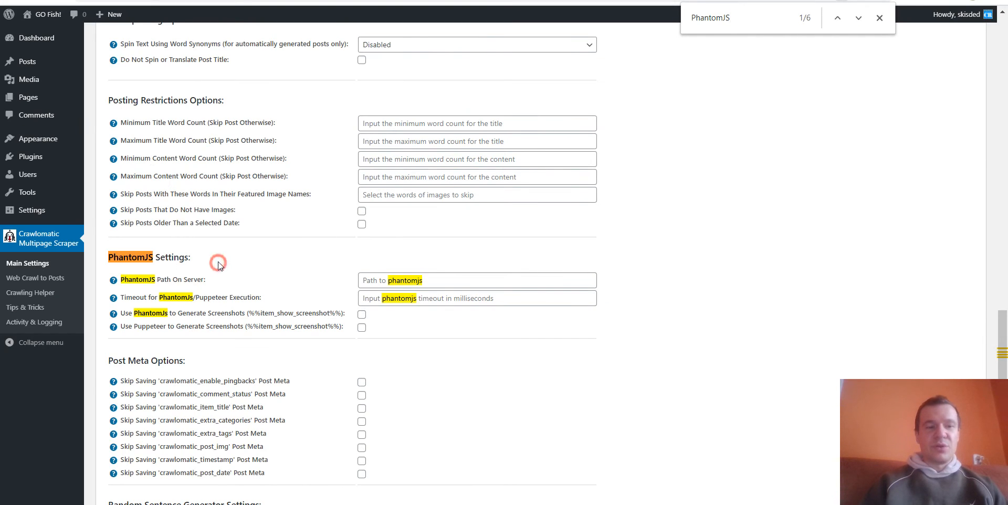
- Search the Crawlomatic Main Settings page for "spinn" to find the text spinning options
{"action": "scroll", "coordinate": [218, 264], "scroll_direction": "up", "scroll_amount": 3}
{"action": "key", "text": "ctrl+f"}
{"action": "key", "text": "BackSpace"}
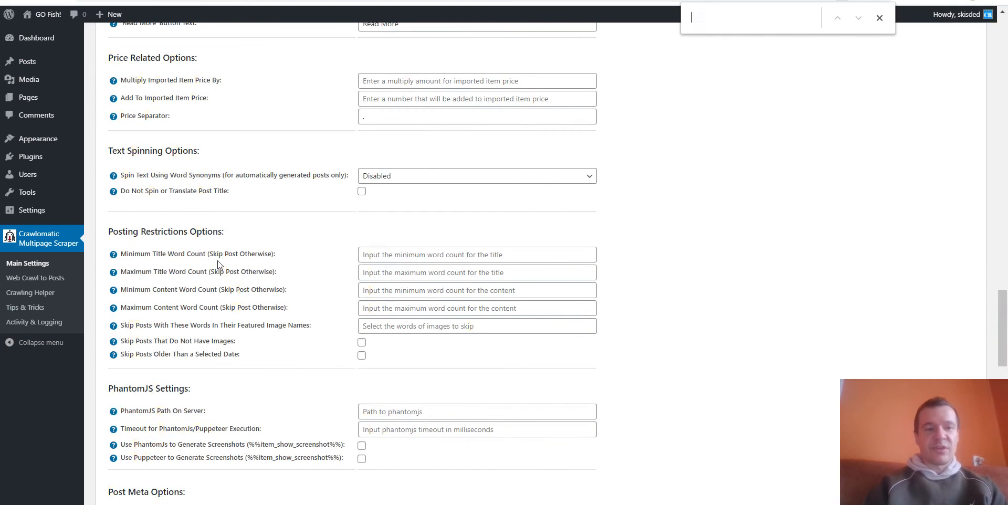
{"action": "type", "text": "spinn"}
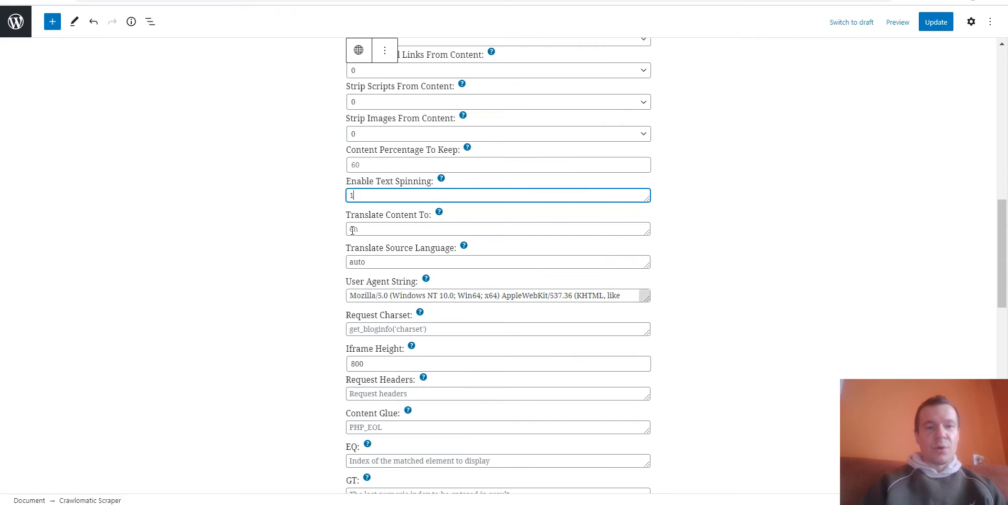
- Back in the post editor, clear the Enable Text Spinning value and show the setting's help text
{"action": "key", "text": "ctrl+v"}
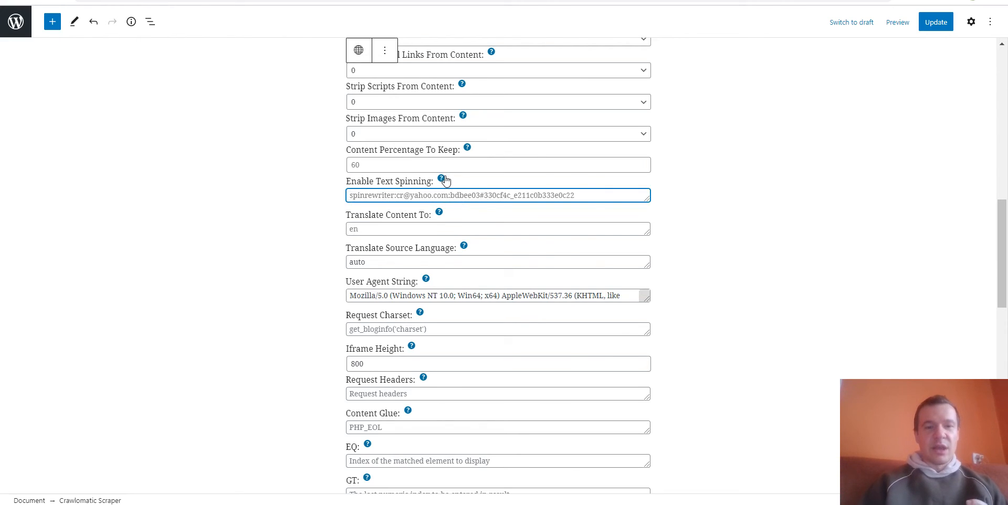
{"action": "mouse_move", "coordinate": [441, 179]}
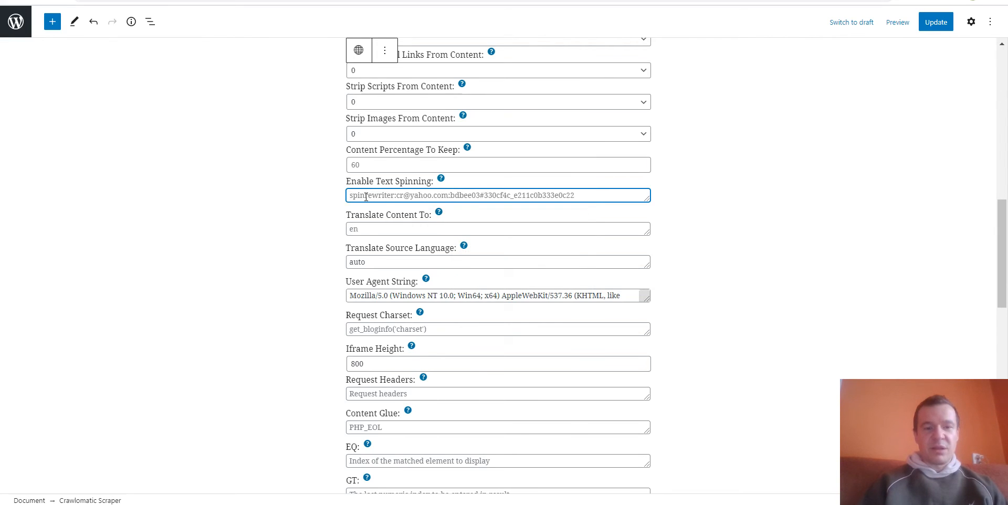
{"action": "left_click", "coordinate": [399, 196]}
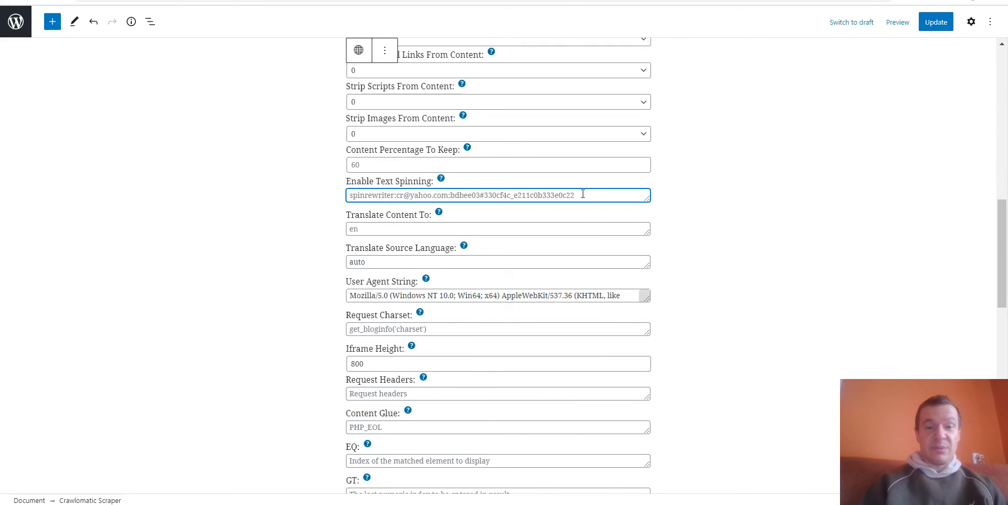
{"action": "mouse_move", "coordinate": [441, 179]}
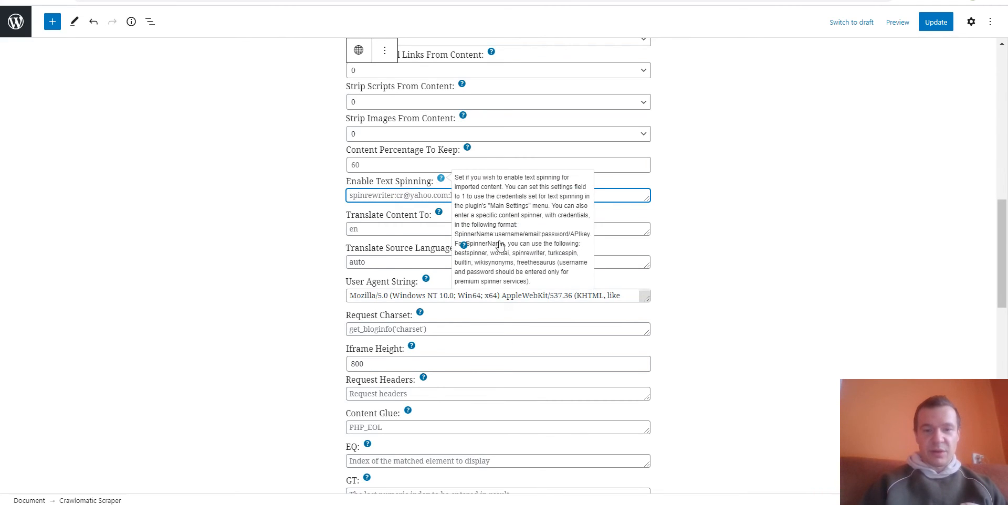
- Highlight the supported spinner names in the Enable Text Spinning help text, from wordai through freethesaurus, ending on builtin
{"action": "left_click", "coordinate": [468, 256]}
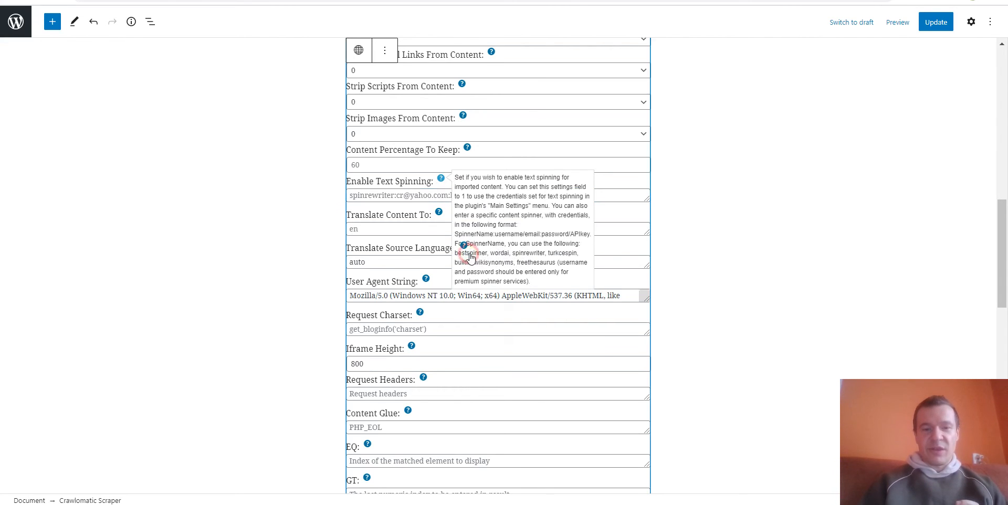
{"action": "double_click", "coordinate": [499, 253]}
{"action": "double_click", "coordinate": [529, 253]}
{"action": "double_click", "coordinate": [563, 253]}
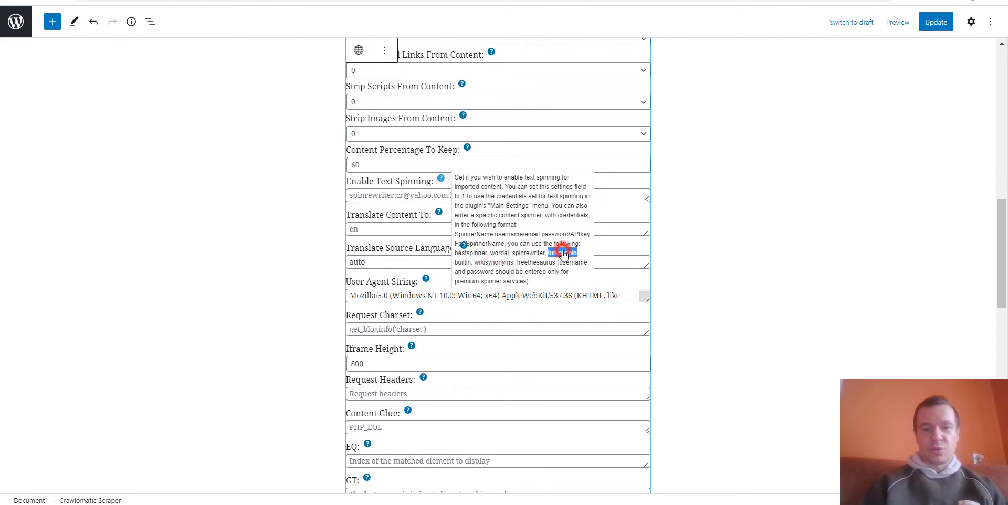
{"action": "double_click", "coordinate": [464, 262]}
{"action": "double_click", "coordinate": [494, 262]}
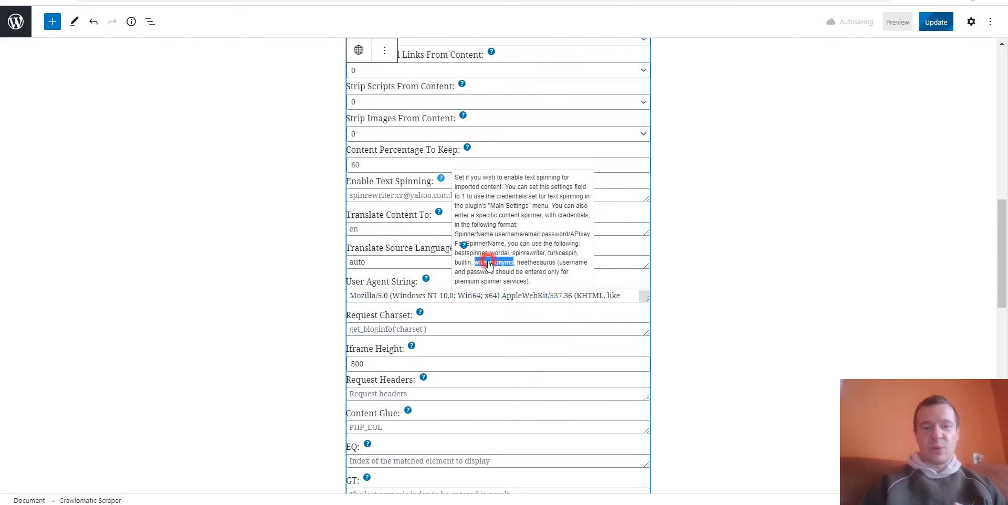
{"action": "double_click", "coordinate": [527, 263]}
{"action": "double_click", "coordinate": [464, 264]}
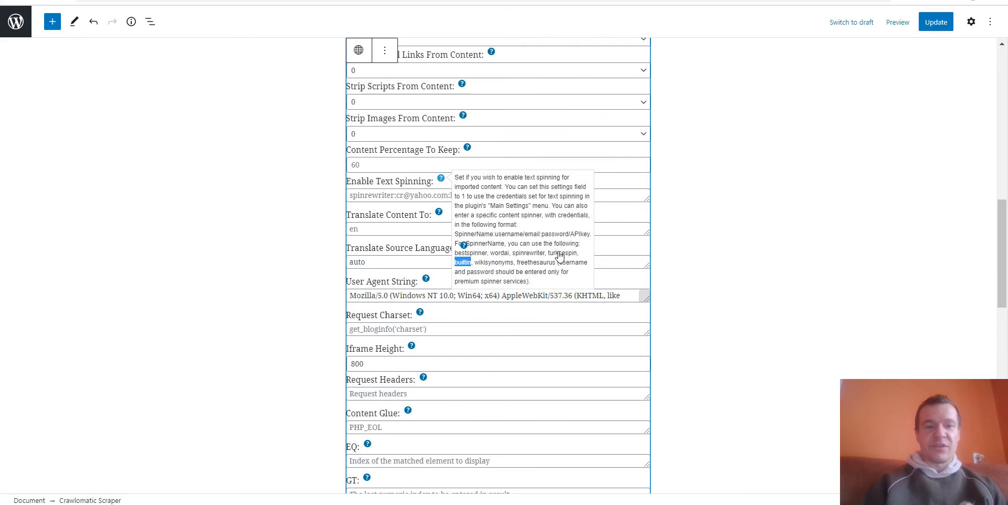
- Try fr as the Translate Content To language and clear the field again
{"action": "left_click", "coordinate": [360, 229]}
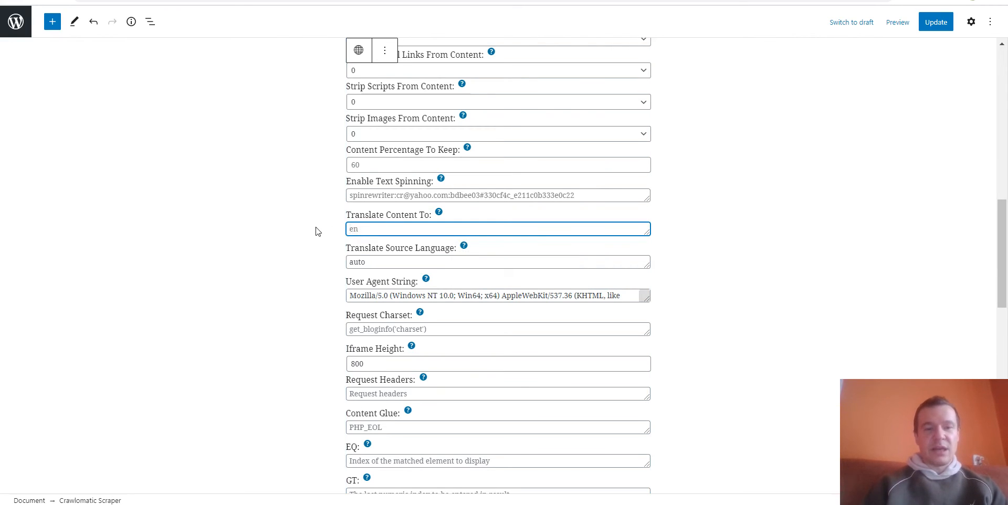
{"action": "mouse_move", "coordinate": [440, 215]}
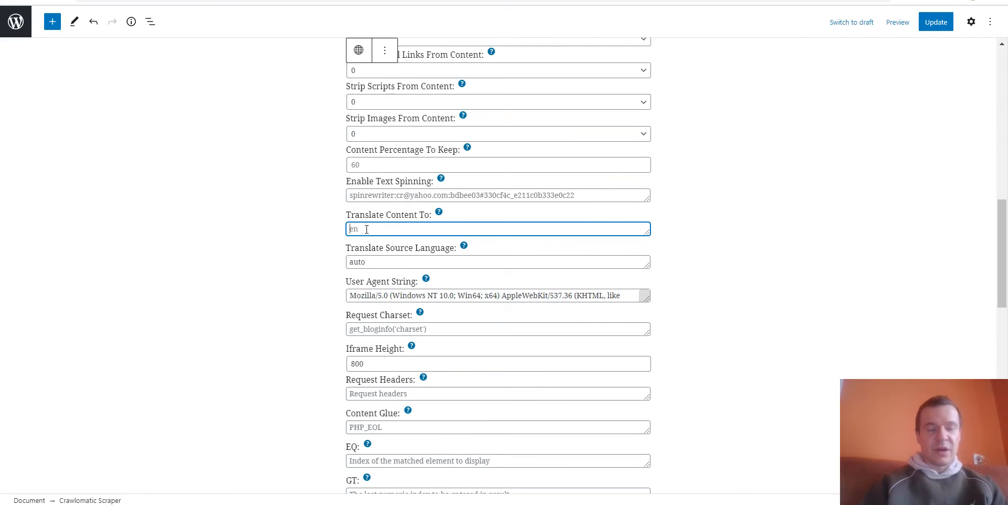
{"action": "type", "text": "fr"}
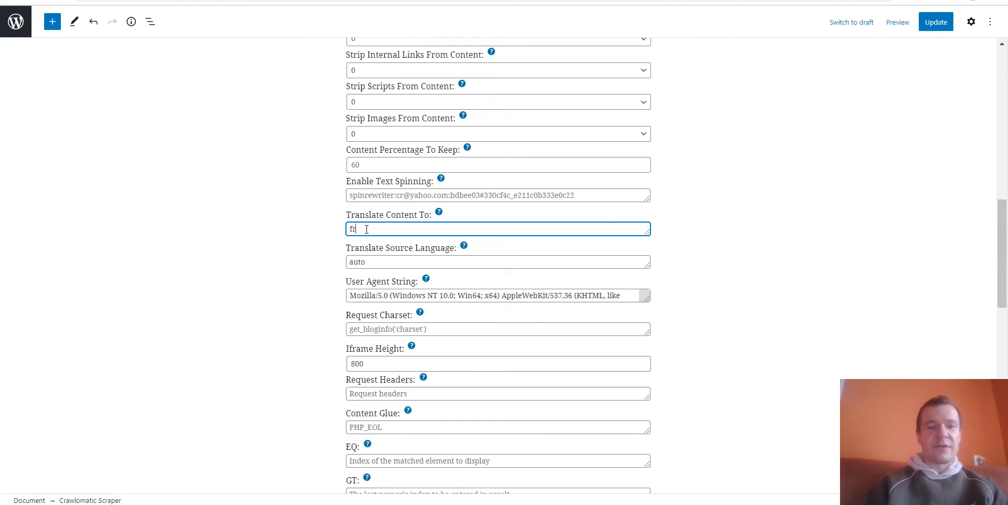
{"action": "key", "text": "BackSpace"}
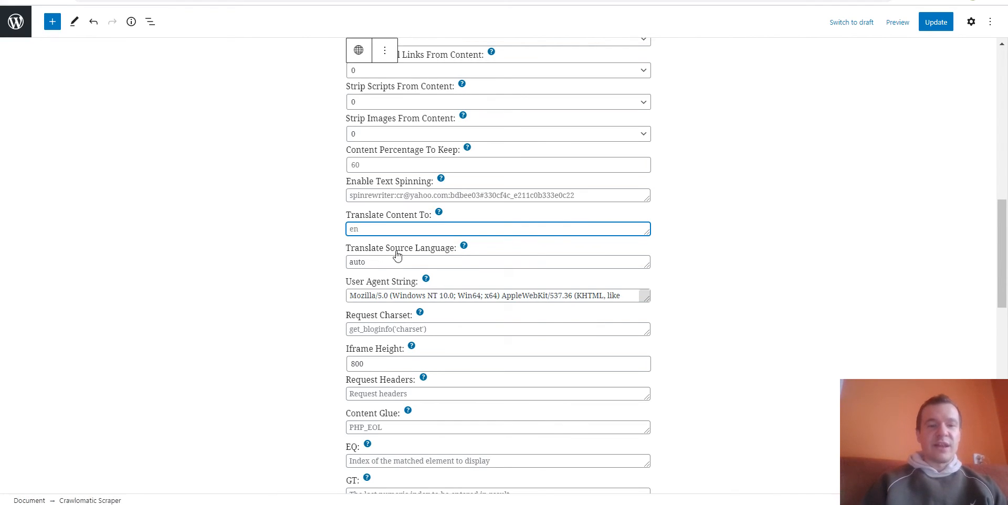
- Replace the Translate Source Language with de as an example and empty the field
{"action": "double_click", "coordinate": [373, 263]}
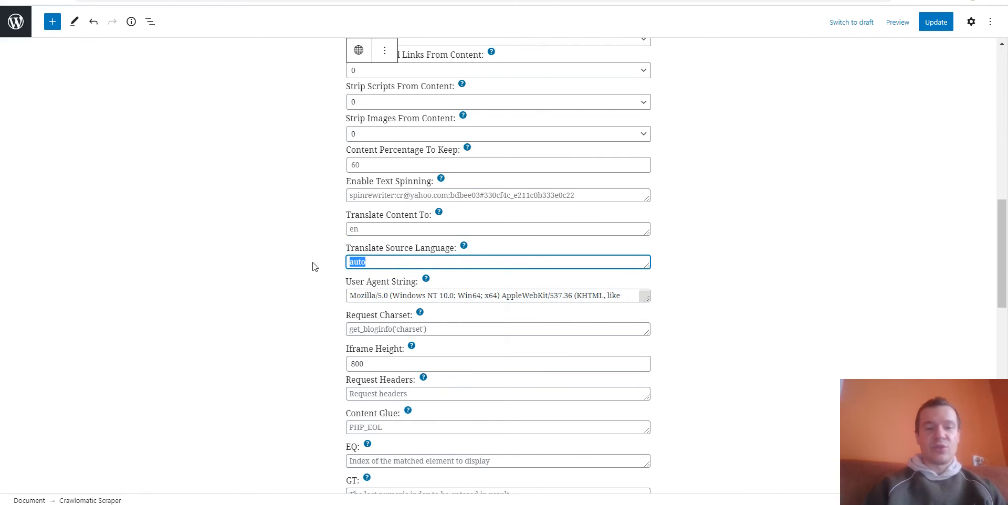
{"action": "type", "text": "de"}
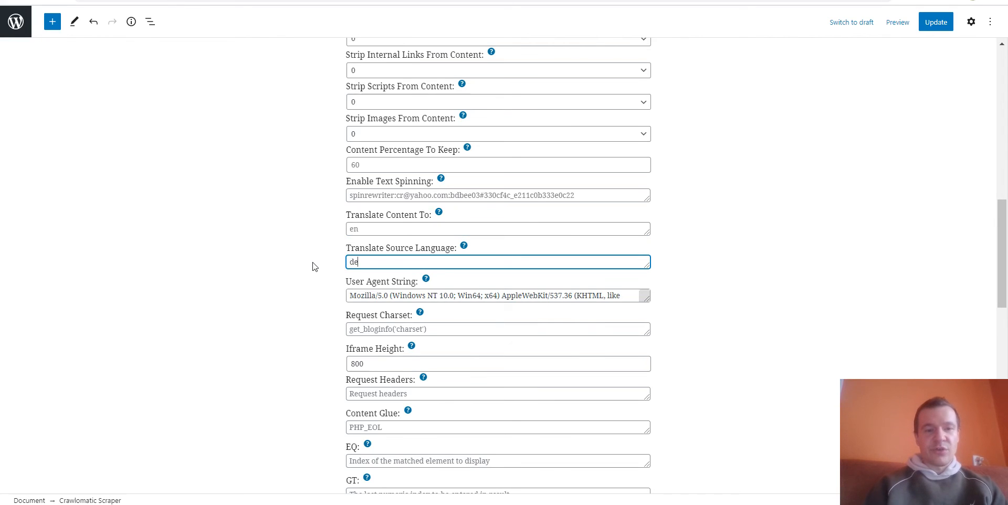
{"action": "key", "text": "ctrl+a"}
{"action": "key", "text": "BackSpace"}
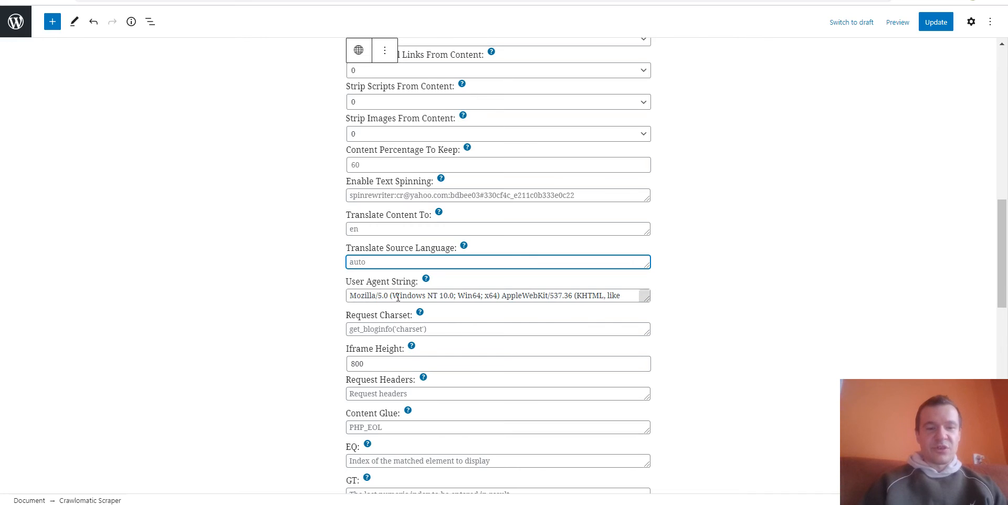
- Enlarge the User Agent String box to show the whole string and highlight all of its text
{"action": "scroll", "coordinate": [397, 295], "scroll_direction": "right", "scroll_amount": 5}
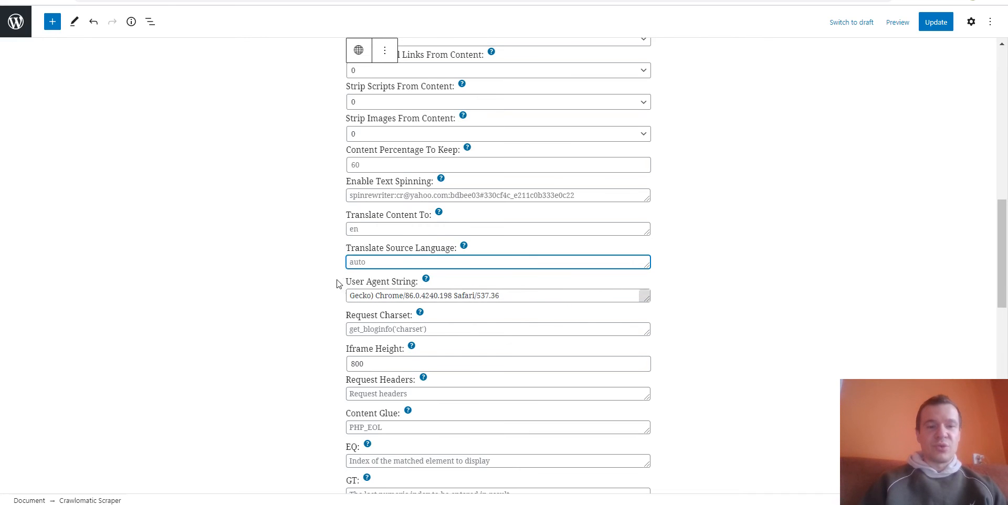
{"action": "scroll", "coordinate": [337, 284], "scroll_direction": "down", "scroll_amount": 3}
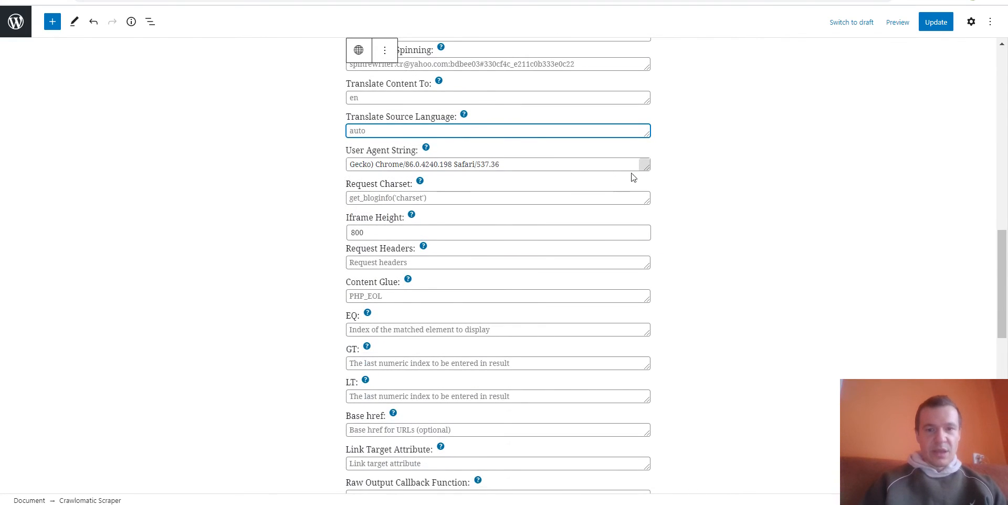
{"action": "left_click_drag", "start_coordinate": [645, 166], "coordinate": [646, 205]}
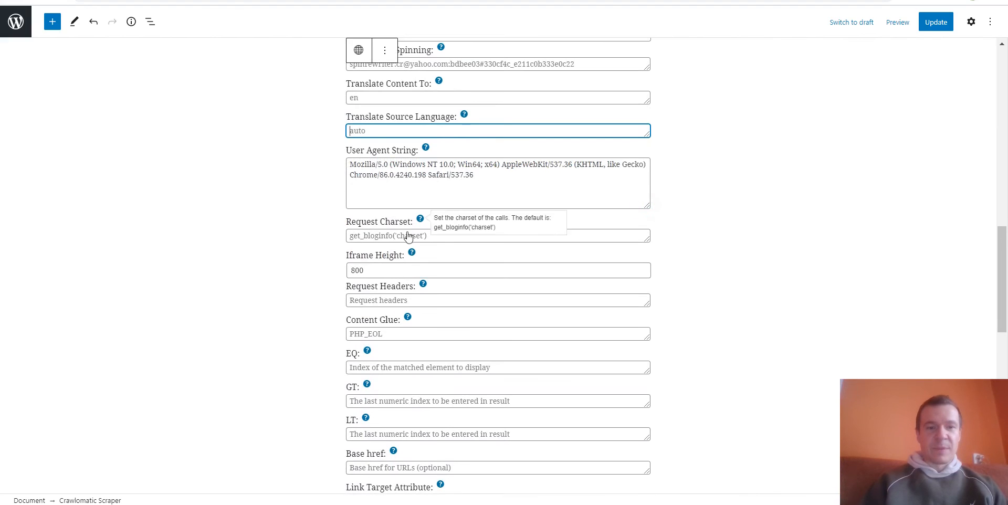
{"action": "triple_click", "coordinate": [387, 173]}
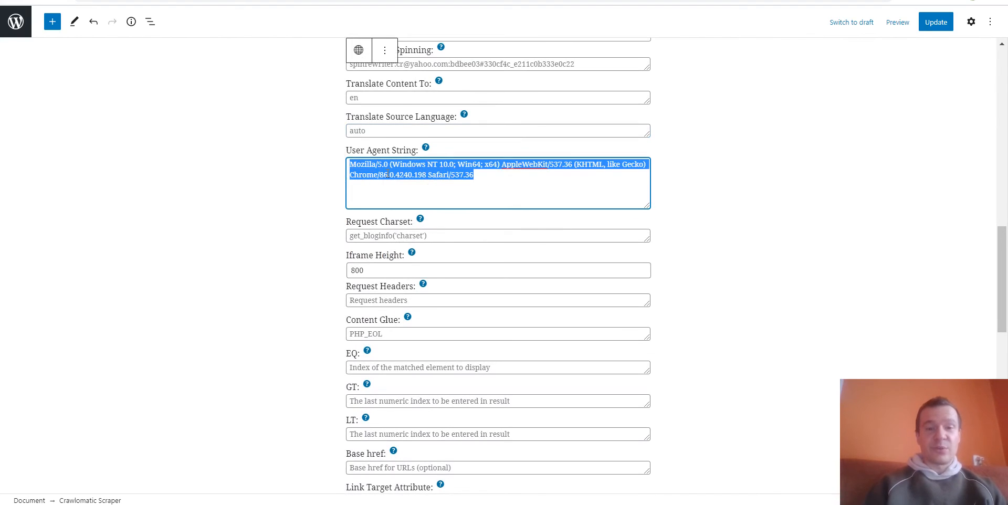
- Review the Request Charset and Iframe Height settings, and return to the block's Get Page Using option
{"action": "left_click", "coordinate": [391, 234]}
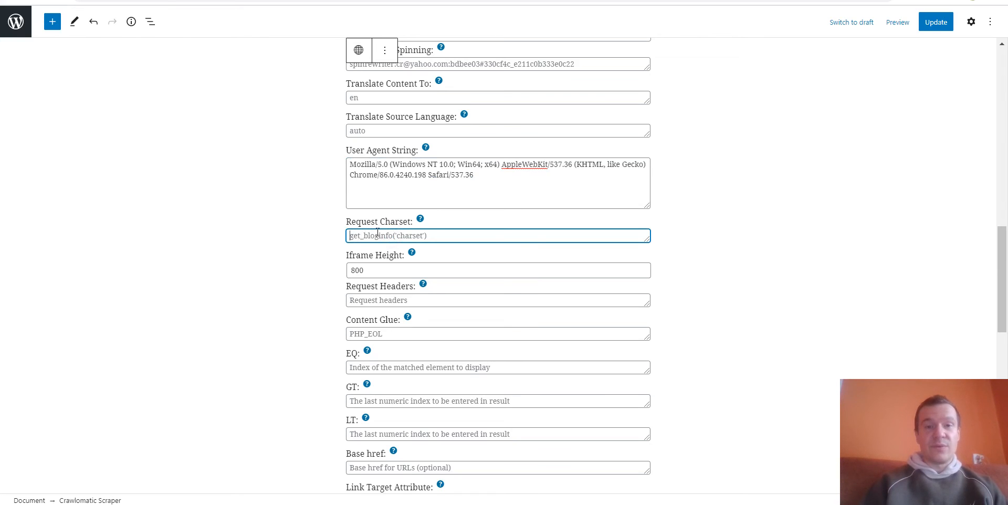
{"action": "double_click", "coordinate": [348, 268]}
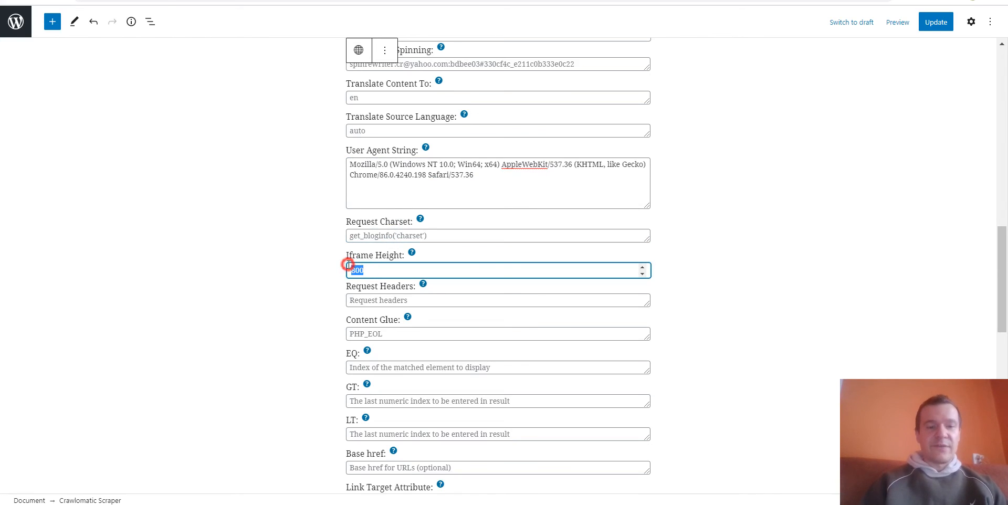
{"action": "scroll", "coordinate": [321, 270], "scroll_direction": "up", "scroll_amount": 10}
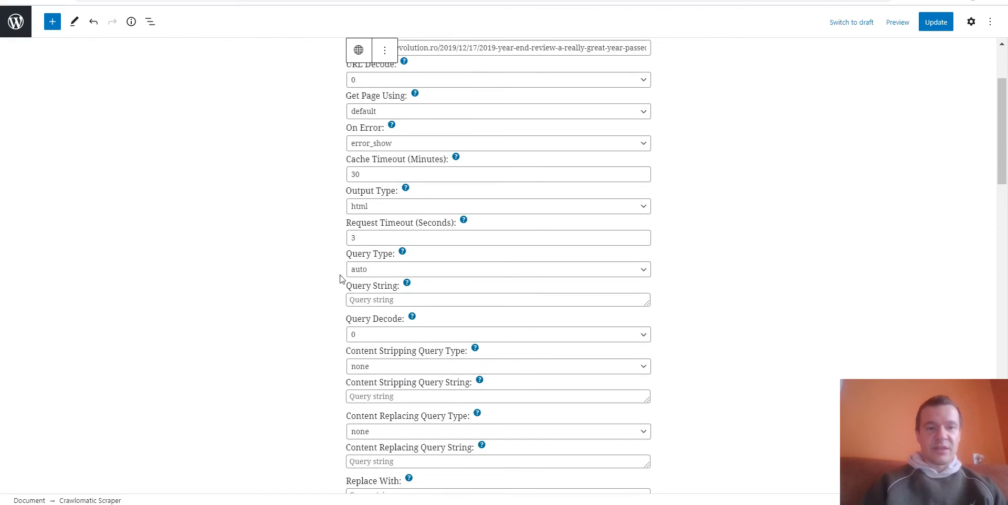
- Review the Iframe Height, Request Headers and Content Glue settings of the Crawlomatic Scraper block
{"action": "left_click", "coordinate": [368, 270]}
{"action": "scroll", "coordinate": [333, 338], "scroll_direction": "down", "scroll_amount": 6}
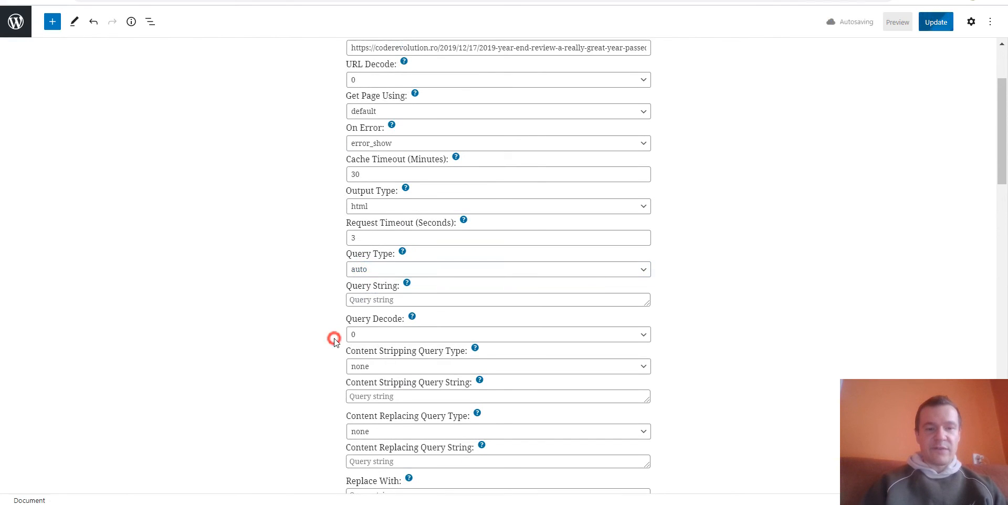
{"action": "scroll", "coordinate": [325, 315], "scroll_direction": "down", "scroll_amount": 10}
{"action": "left_click_drag", "start_coordinate": [383, 132], "coordinate": [333, 140]}
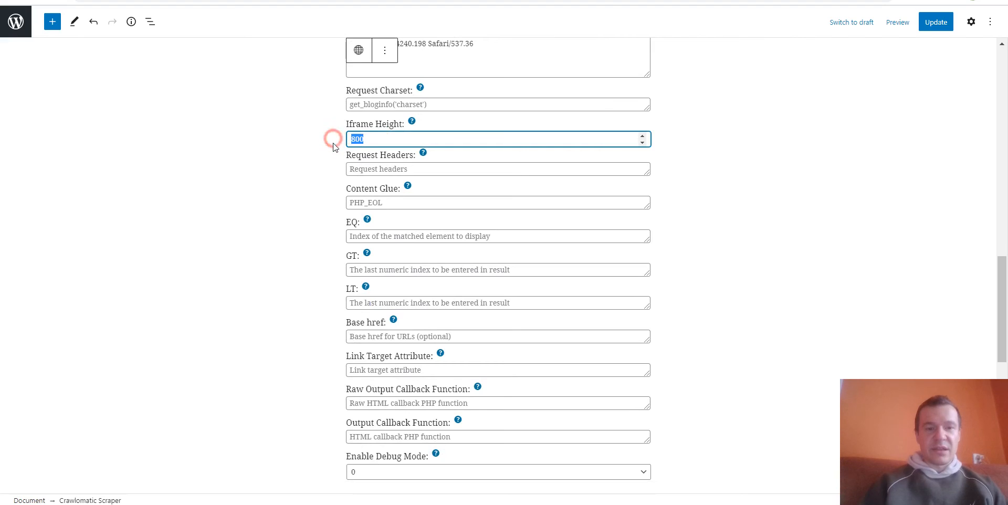
{"action": "left_click", "coordinate": [362, 168]}
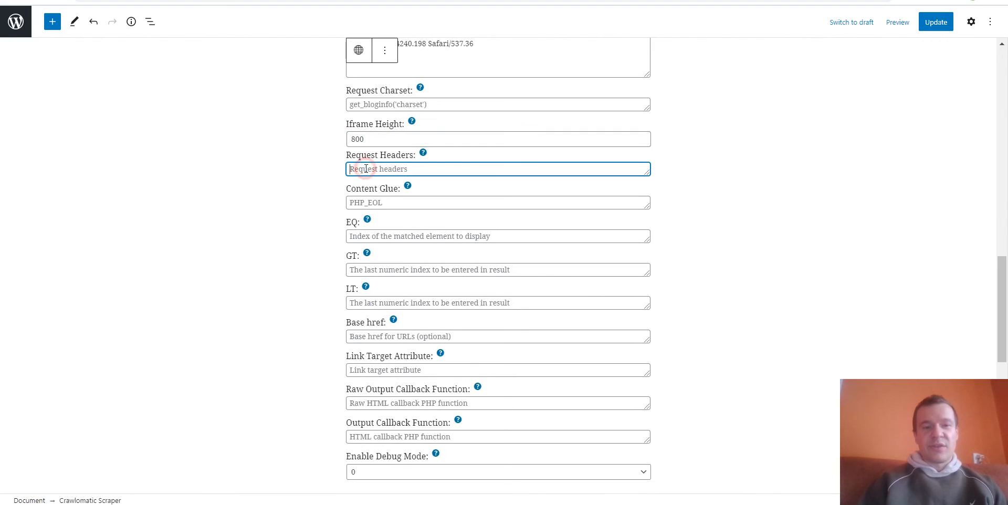
{"action": "left_click", "coordinate": [360, 199]}
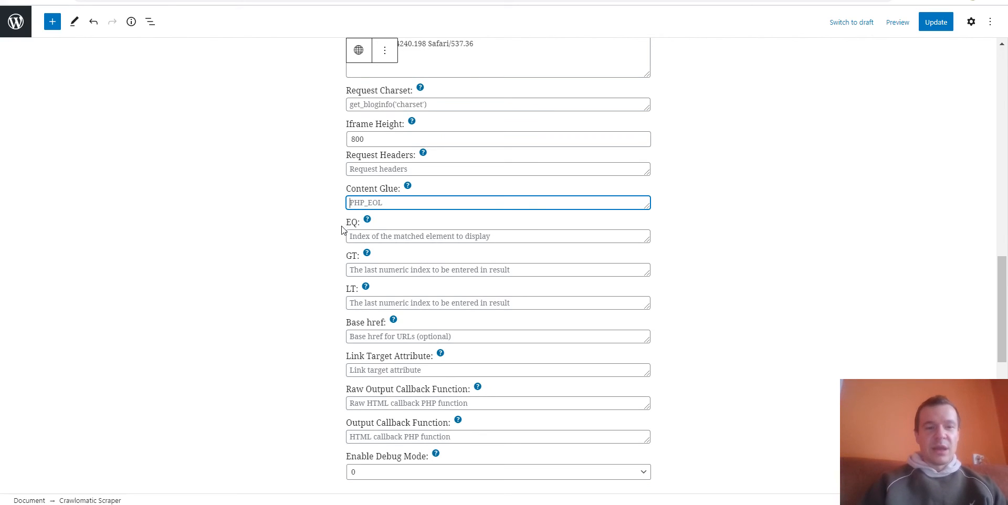
- Highlight the EQ label, try 2 as the EQ index and clear the field again
{"action": "double_click", "coordinate": [355, 224]}
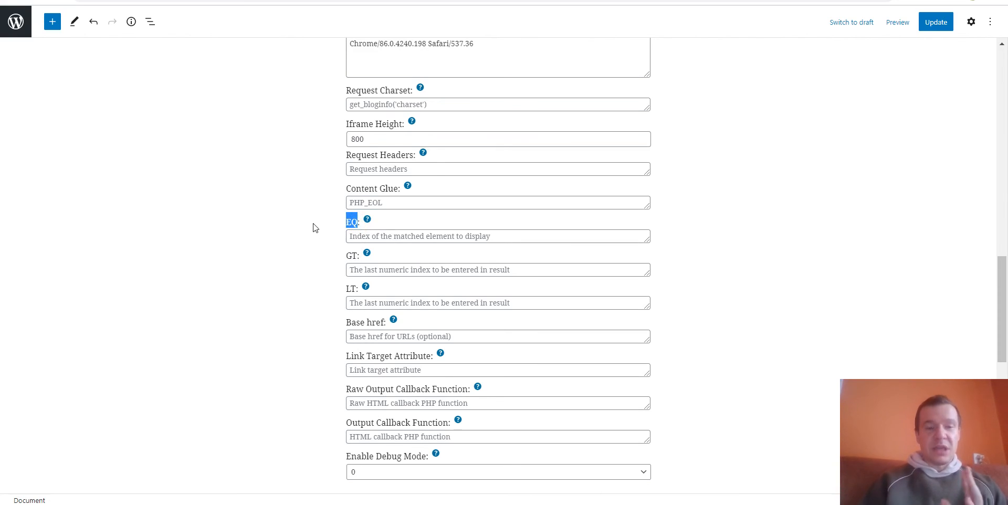
{"action": "left_click", "coordinate": [344, 224]}
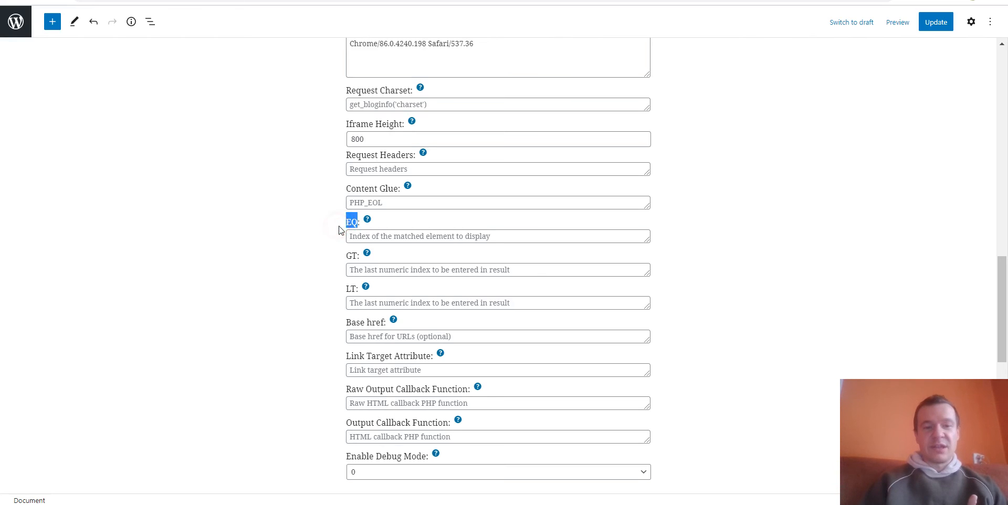
{"action": "left_click_drag", "start_coordinate": [345, 224], "coordinate": [358, 224]}
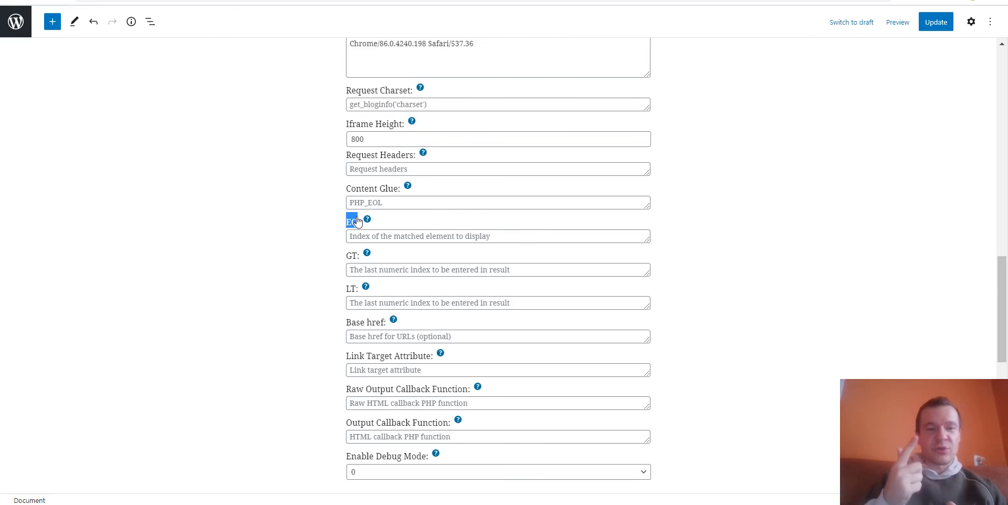
{"action": "left_click", "coordinate": [376, 235]}
{"action": "type", "text": "2"}
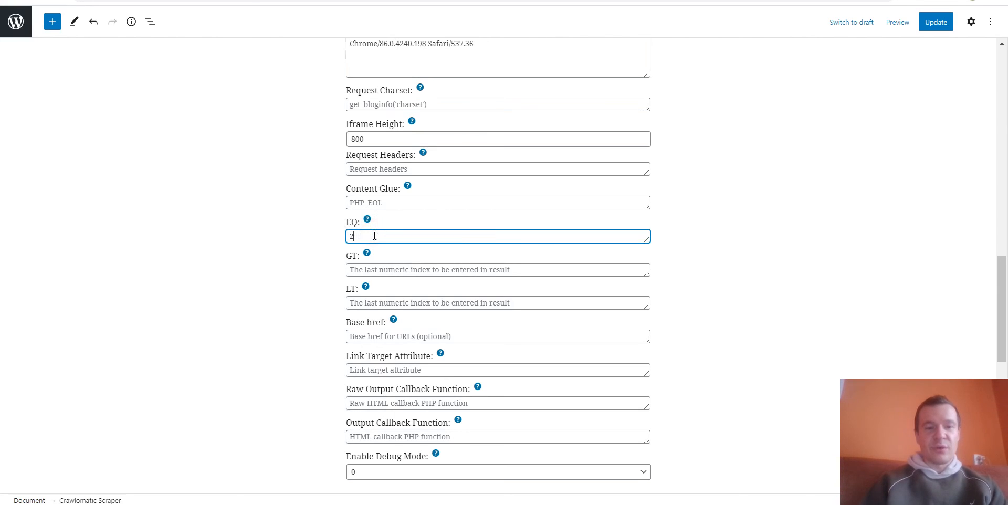
{"action": "left_click_drag", "start_coordinate": [354, 236], "coordinate": [345, 236]}
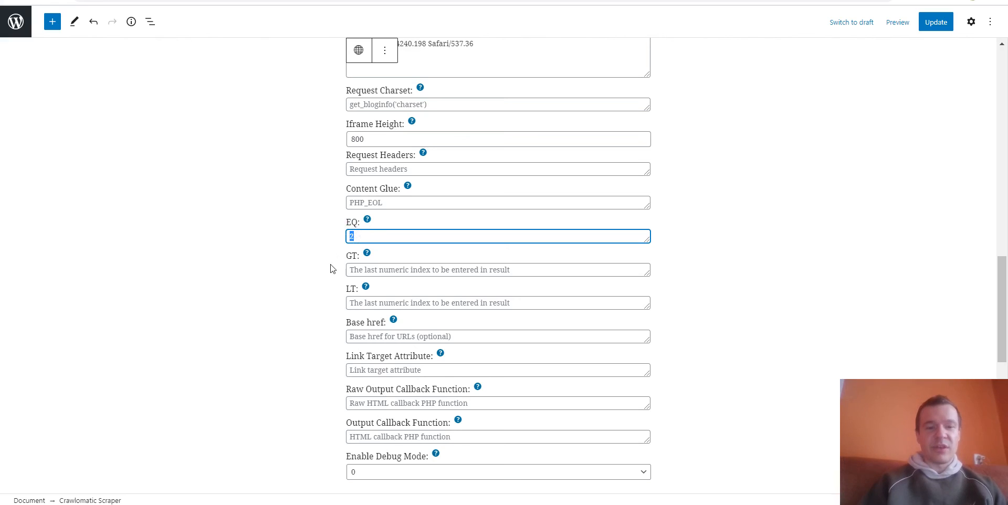
{"action": "key", "text": "BackSpace"}
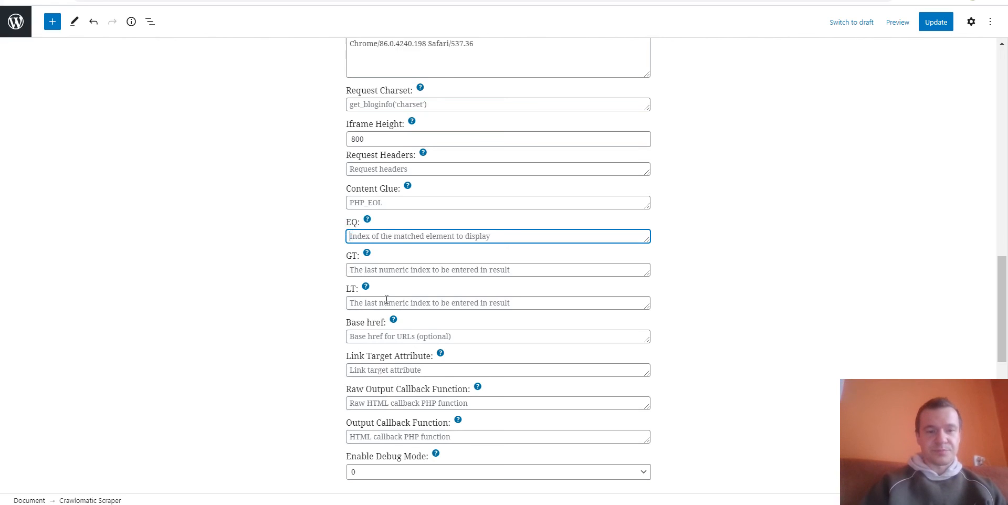
- Try 2 as an example in the GT field and the LT field, clearing each one again
{"action": "left_click", "coordinate": [370, 271]}
{"action": "type", "text": "2"}
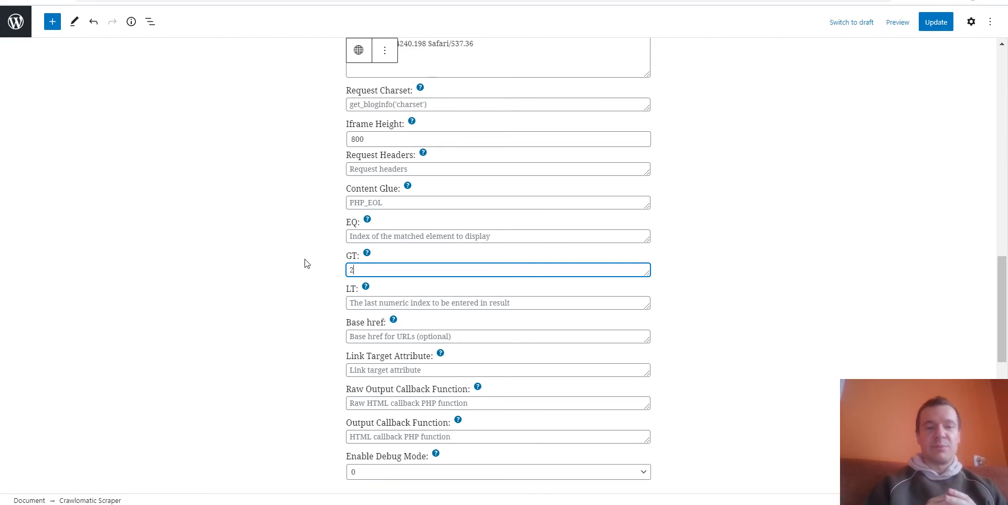
{"action": "key", "text": "BackSpace"}
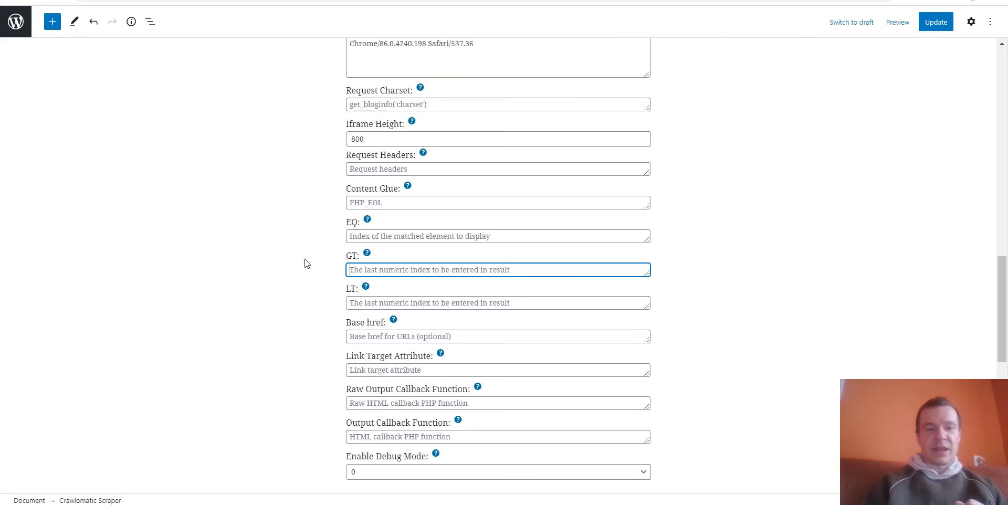
{"action": "left_click", "coordinate": [360, 303]}
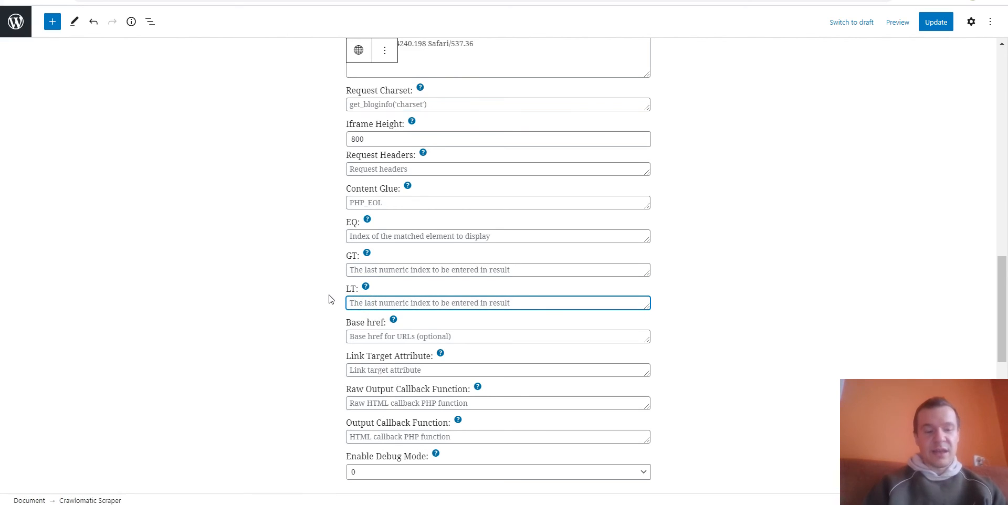
{"action": "type", "text": "2"}
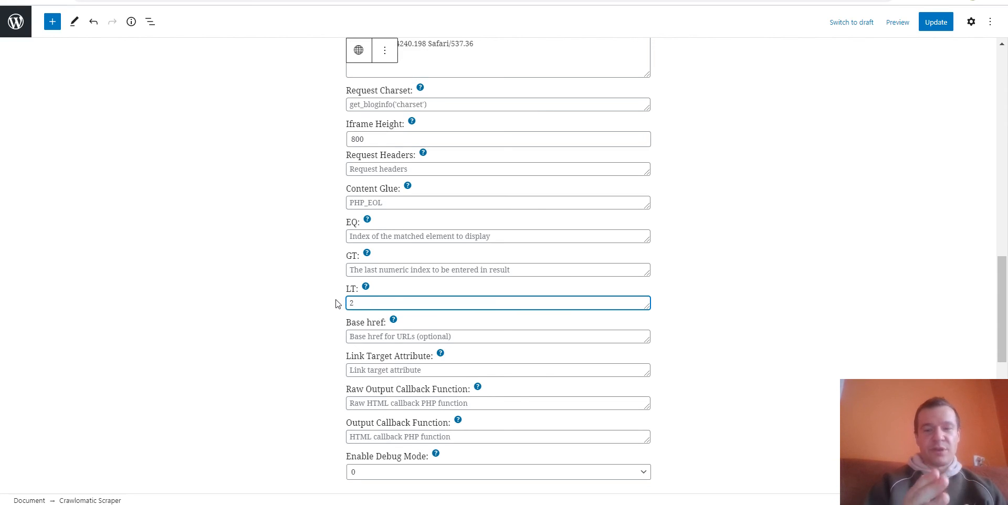
{"action": "key", "text": "BackSpace"}
- Look at the Base href field, and try _blank as the Link Target Attribute before emptying it again
{"action": "left_click", "coordinate": [351, 334]}
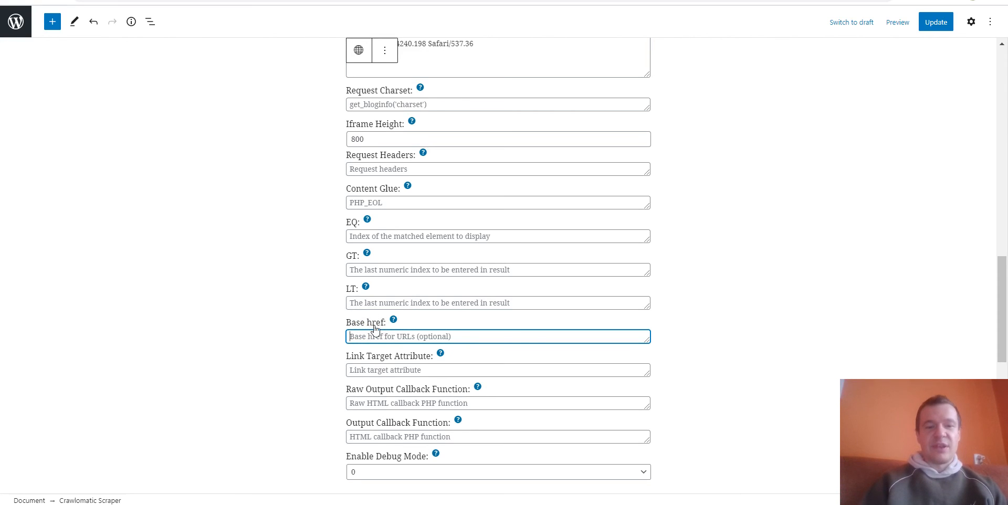
{"action": "scroll", "coordinate": [311, 331], "scroll_direction": "down", "scroll_amount": 4}
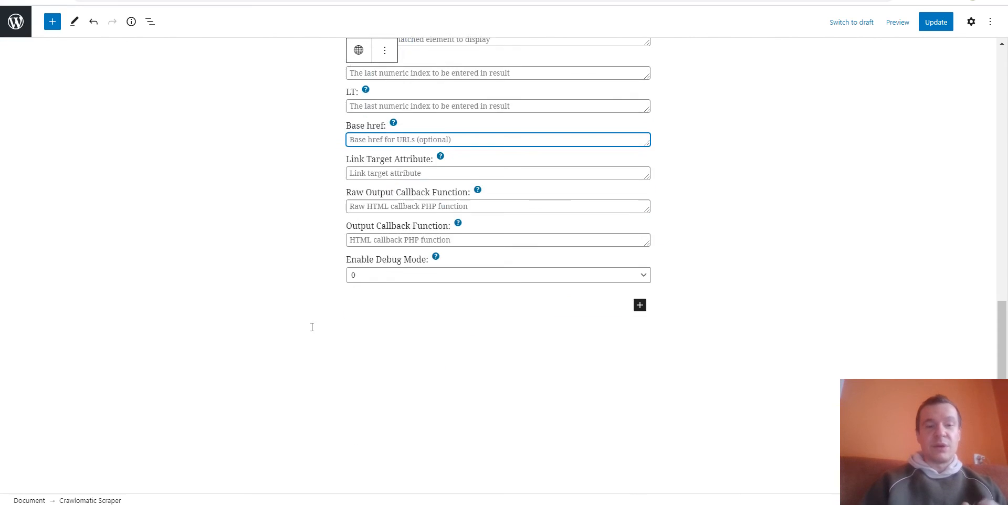
{"action": "scroll", "coordinate": [331, 231], "scroll_direction": "up", "scroll_amount": 1}
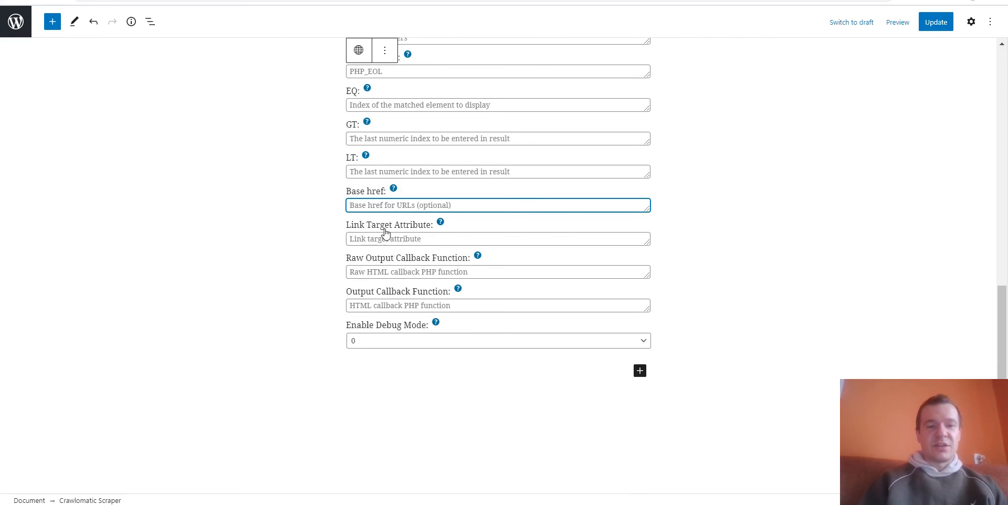
{"action": "left_click", "coordinate": [362, 239]}
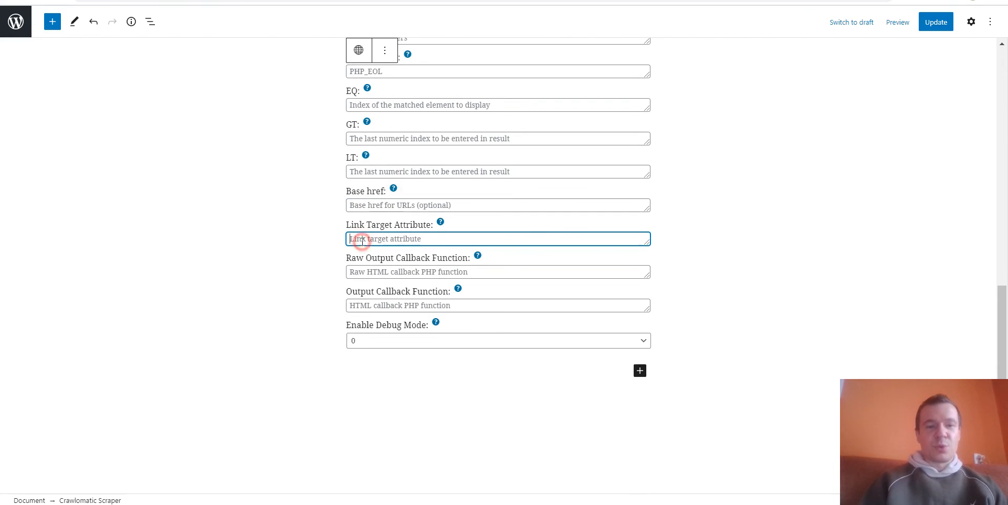
{"action": "type", "text": "_blank"}
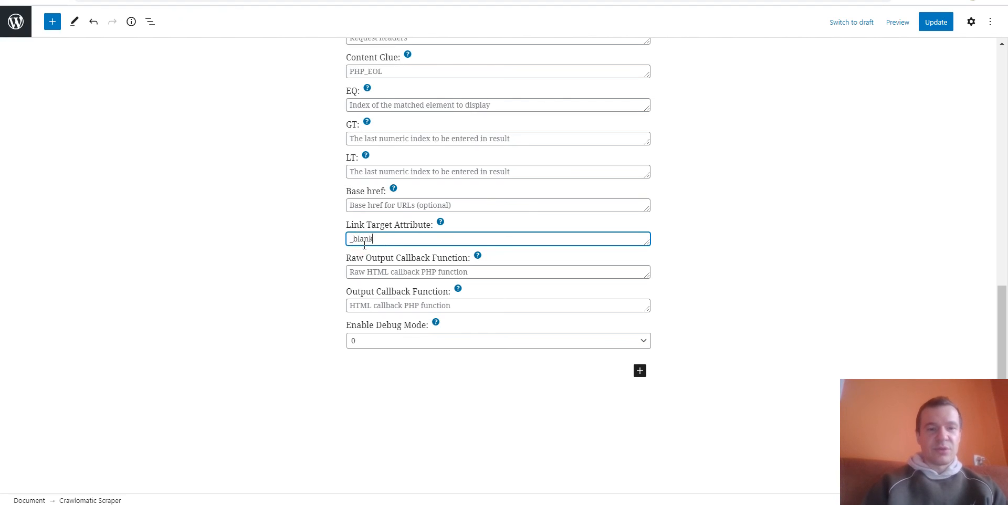
{"action": "key", "text": "ctrl+a"}
{"action": "key", "text": "BackSpace"}
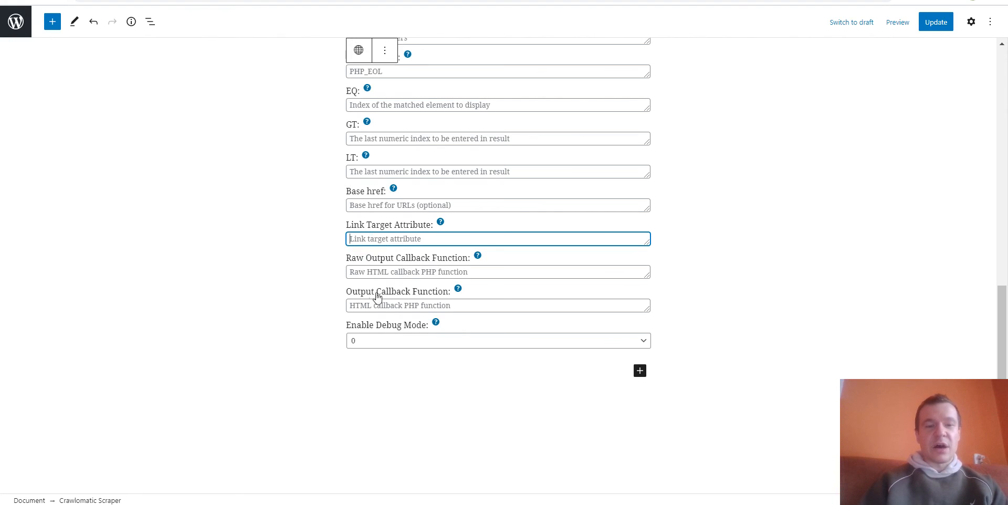
- Review the Raw Output Callback Function field and the available Enable Debug Mode options
{"action": "left_click", "coordinate": [362, 273]}
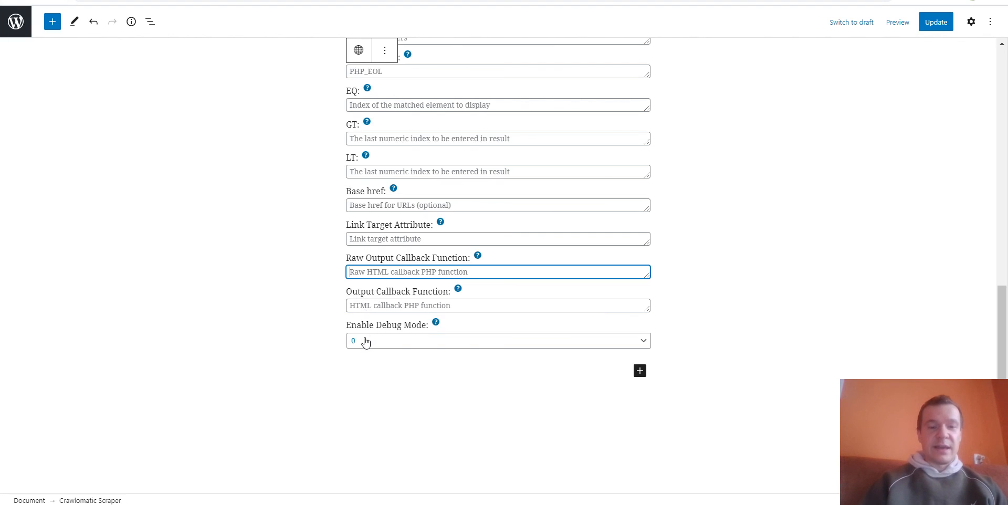
{"action": "left_click", "coordinate": [390, 343]}
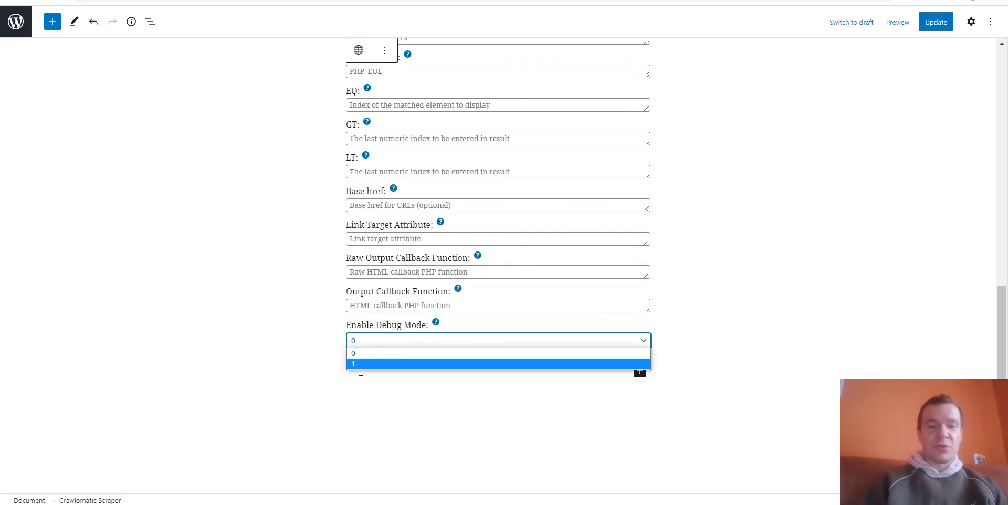
{"action": "left_click", "coordinate": [311, 326]}
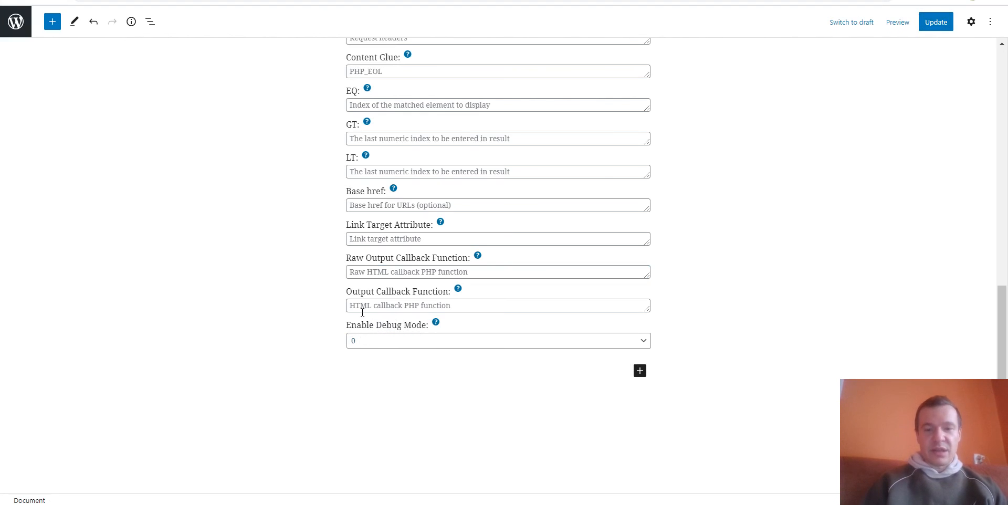
{"action": "scroll", "coordinate": [344, 317], "scroll_direction": "up", "scroll_amount": 15}
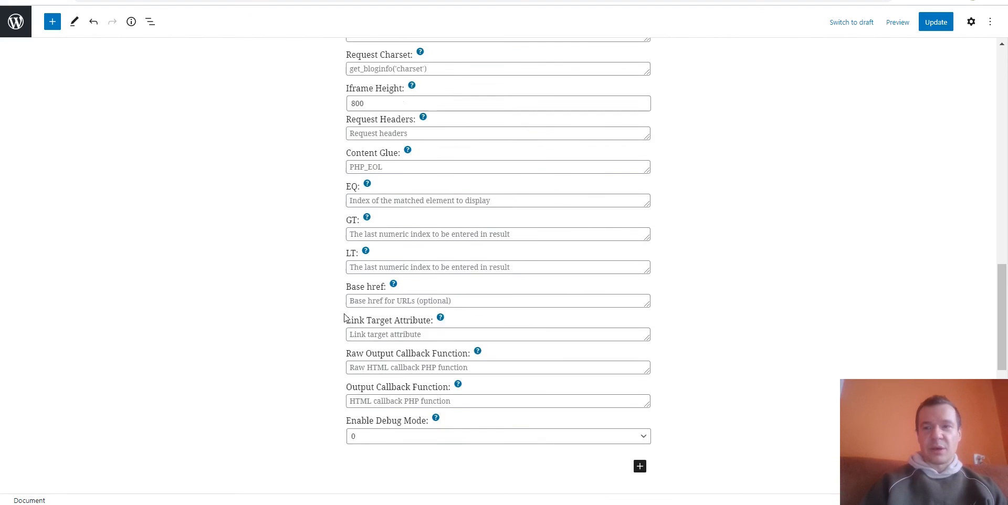
- Copy the [crawlomatic-scraper] shortcode from the available shortcodes on Crawlomatic's Main Settings page
{"action": "scroll", "coordinate": [348, 319], "scroll_direction": "up", "scroll_amount": 3}
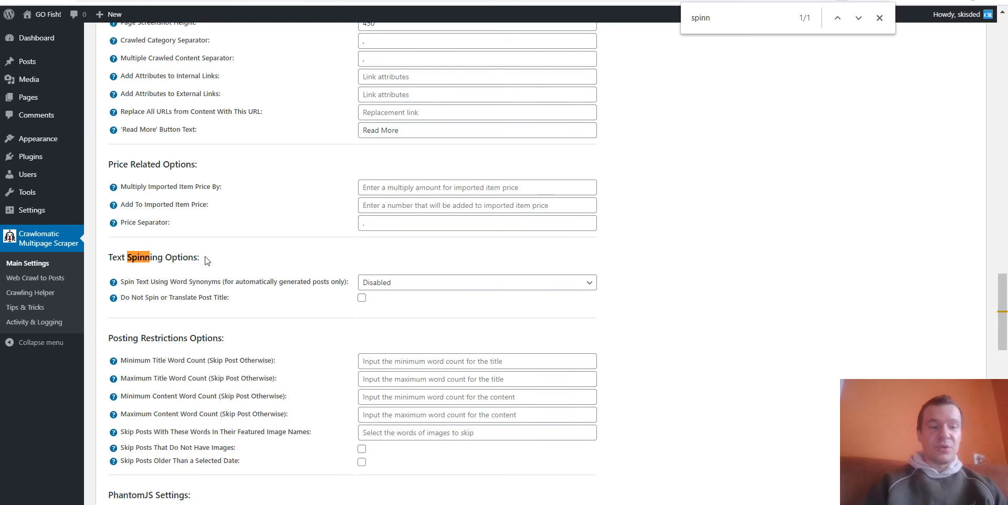
{"action": "scroll", "coordinate": [207, 261], "scroll_direction": "down", "scroll_amount": 15}
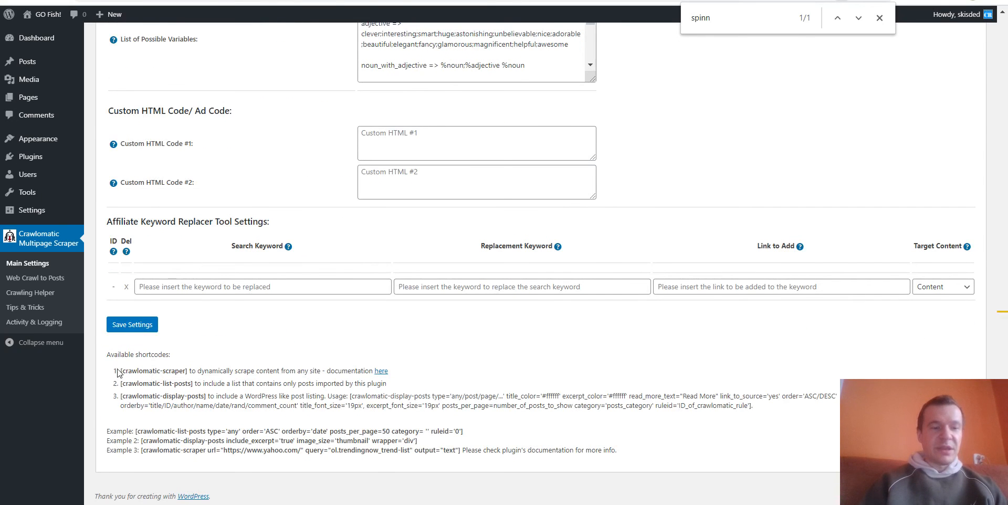
{"action": "left_click_drag", "start_coordinate": [119, 371], "coordinate": [188, 371]}
{"action": "key", "text": "ctrl+c"}
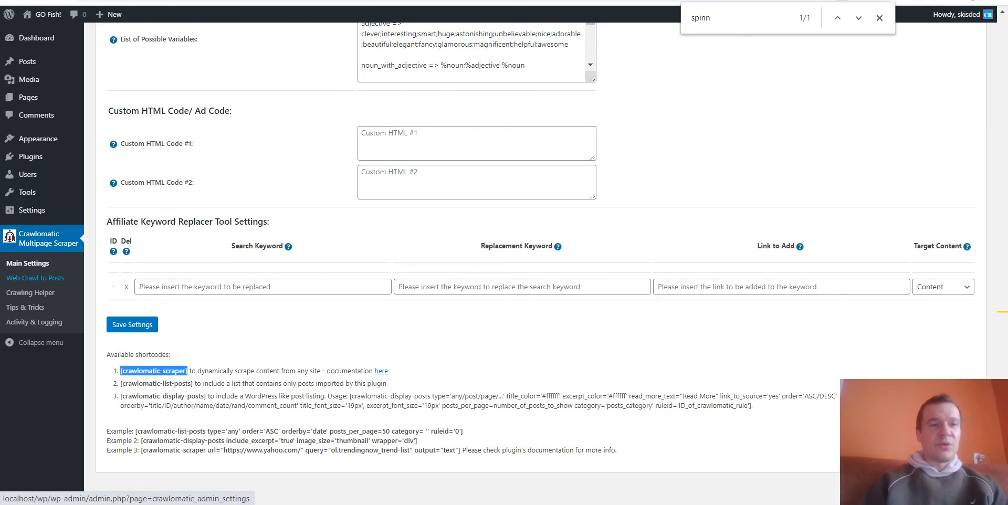
{"action": "left_click", "coordinate": [48, 281]}
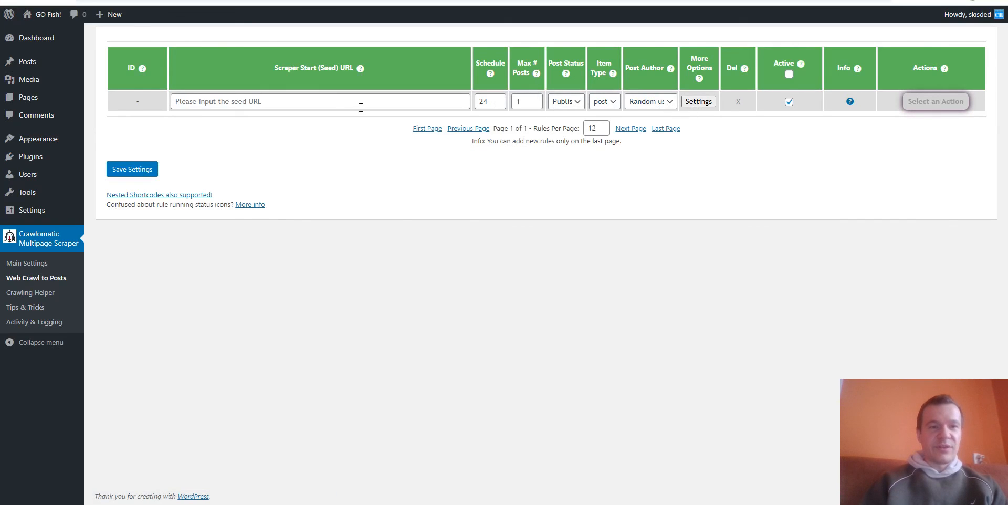
{"action": "left_click", "coordinate": [352, 101]}
{"action": "left_click", "coordinate": [207, 131]}
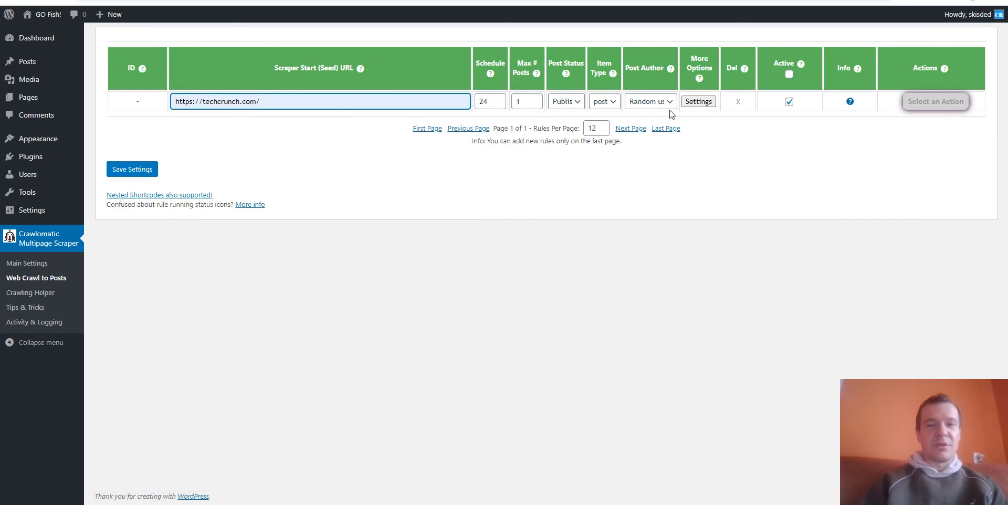
- In the new rule's advanced settings, enlarge the Generated Post Content box and replace its content with the [crawlomatic-scraper] shortcode
{"action": "left_click", "coordinate": [699, 100]}
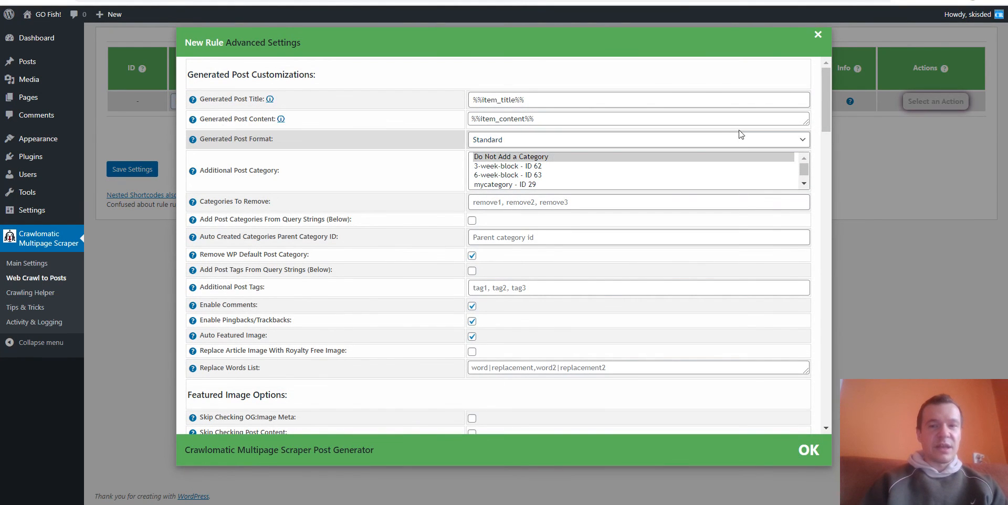
{"action": "left_click_drag", "start_coordinate": [806, 122], "coordinate": [801, 172]}
{"action": "left_click_drag", "start_coordinate": [549, 116], "coordinate": [456, 116]}
{"action": "key", "text": "ctrl+v"}
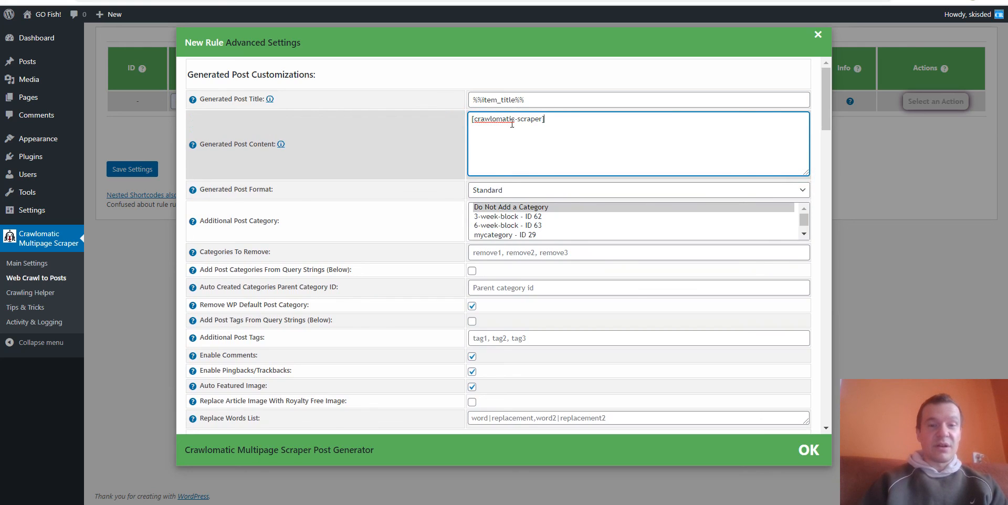
- Add the attribute url="%%item_url%%" to the shortcode in Generated Post Content and highlight the %%item_url%% variable
{"action": "left_click", "coordinate": [542, 120]}
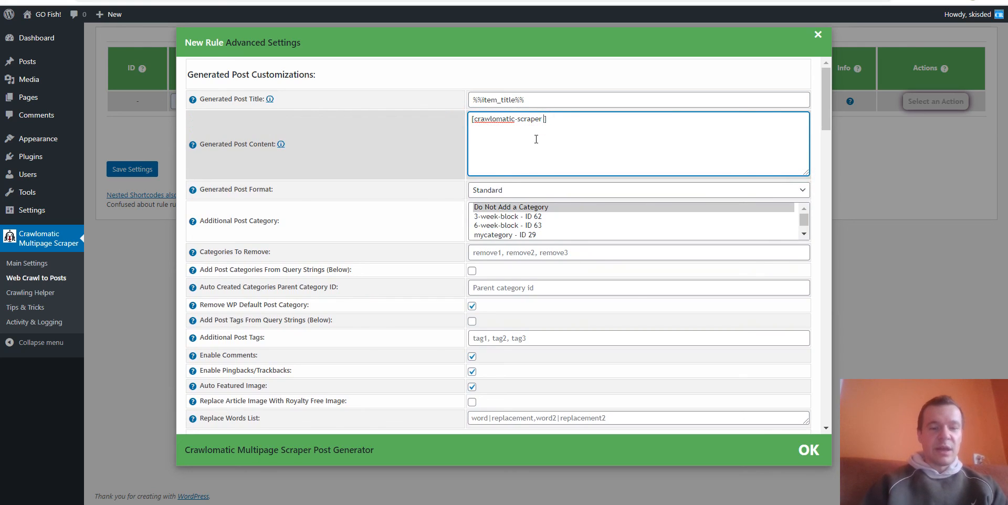
{"action": "type", "text": "url="}
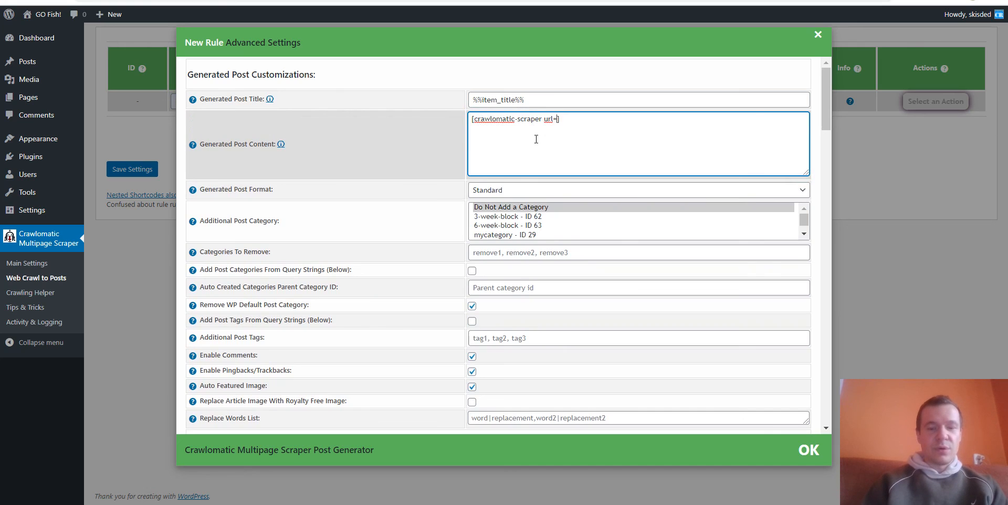
{"action": "type", "text": "\"%%item_url"}
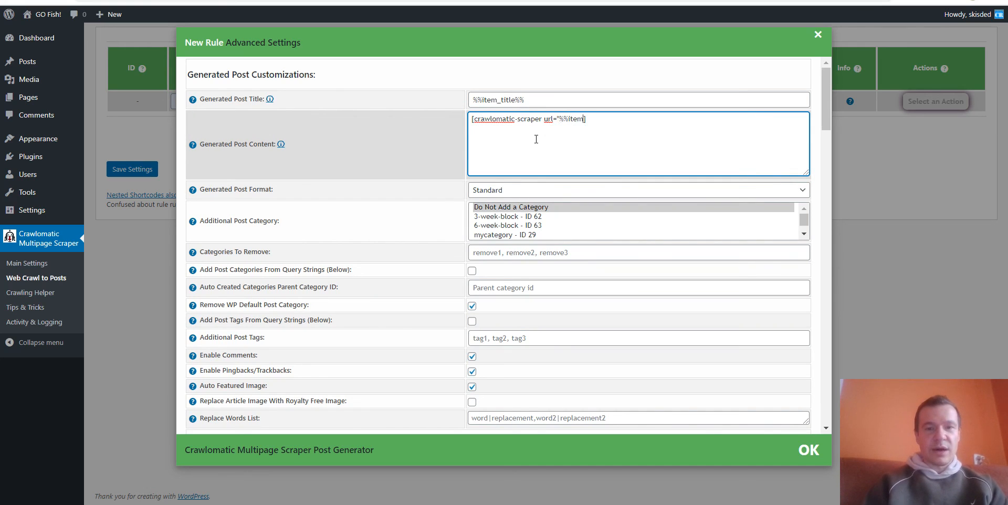
{"action": "type", "text": "\""}
{"action": "type", "text": "%%\""}
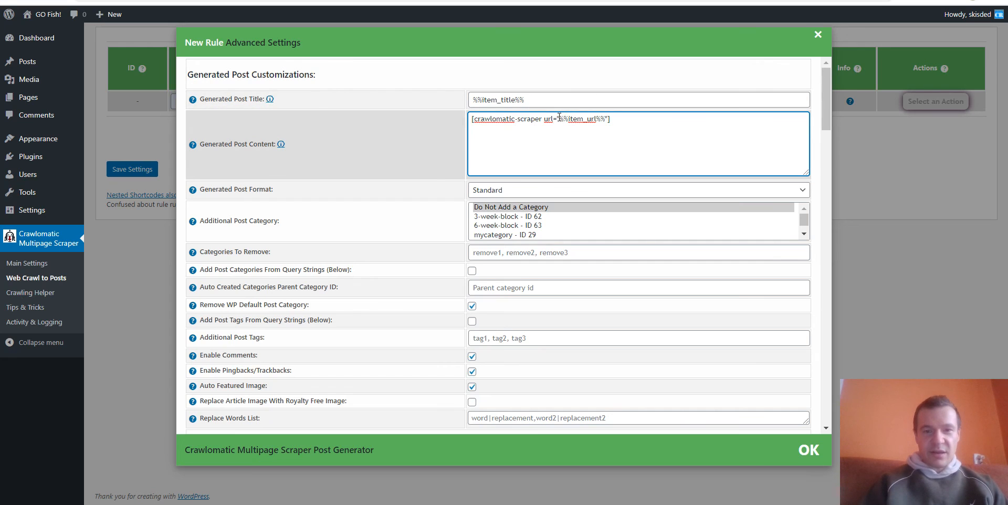
{"action": "left_click_drag", "start_coordinate": [559, 117], "coordinate": [607, 116]}
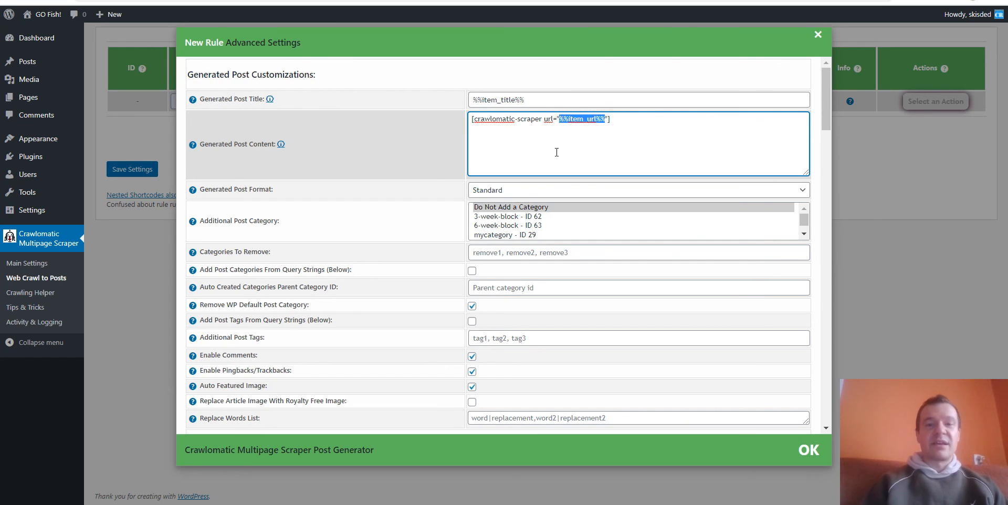